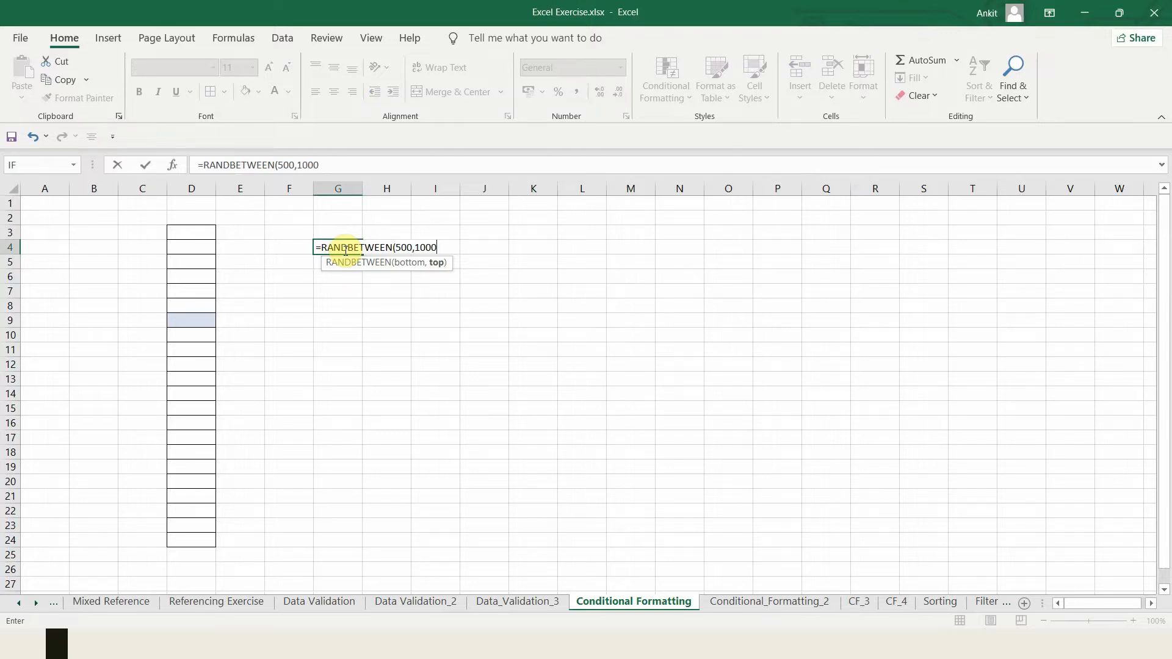
# Step: Change the lower bound of the formula in G4 to 100 and complete it as =RANDBETWEEN(100,1000)
pyautogui.click(282, 165)
pyautogui.press('Delete')
pyautogui.write('1')
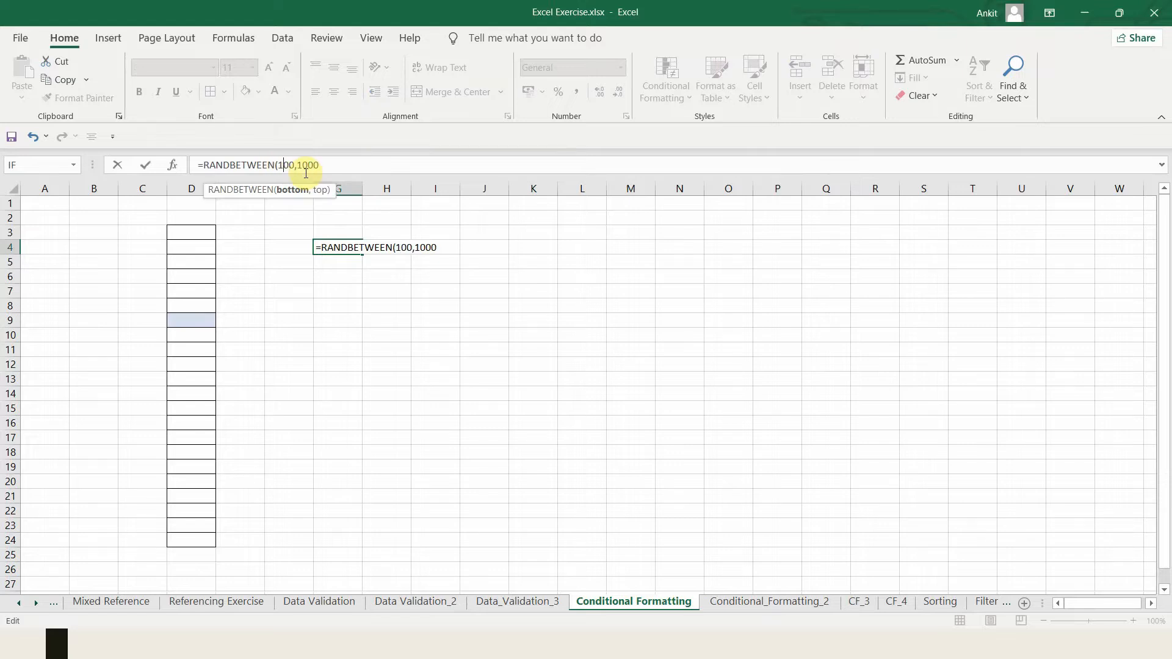
pyautogui.click(340, 170)
pyautogui.write(')')
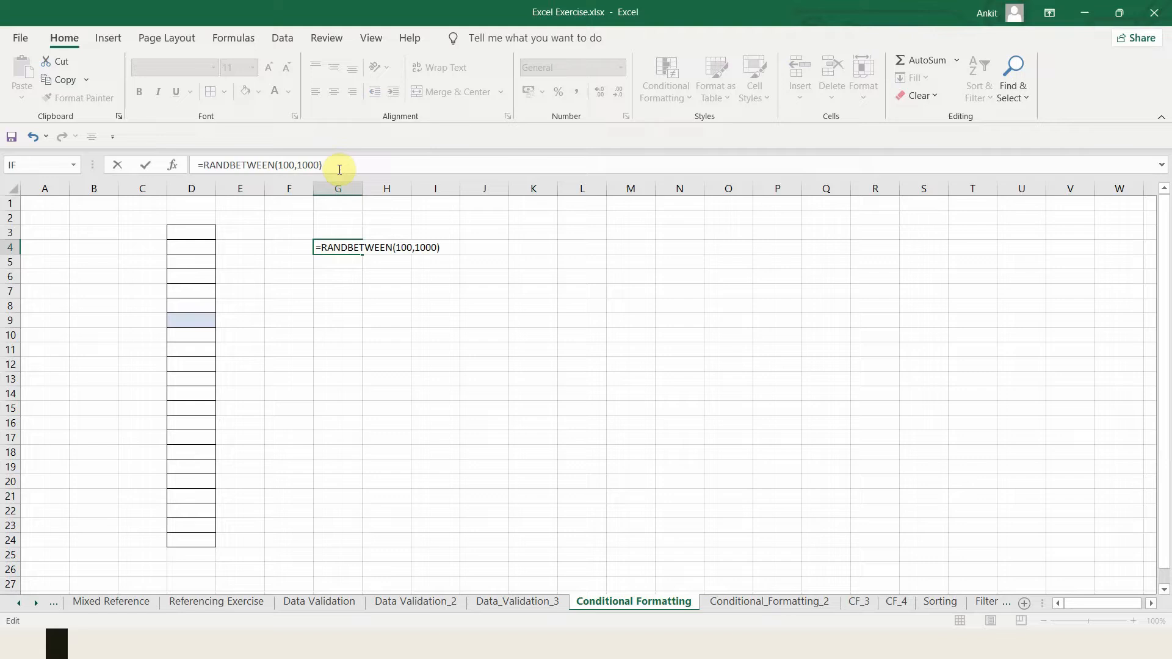
pyautogui.hotkey('ctrl', 'Return')
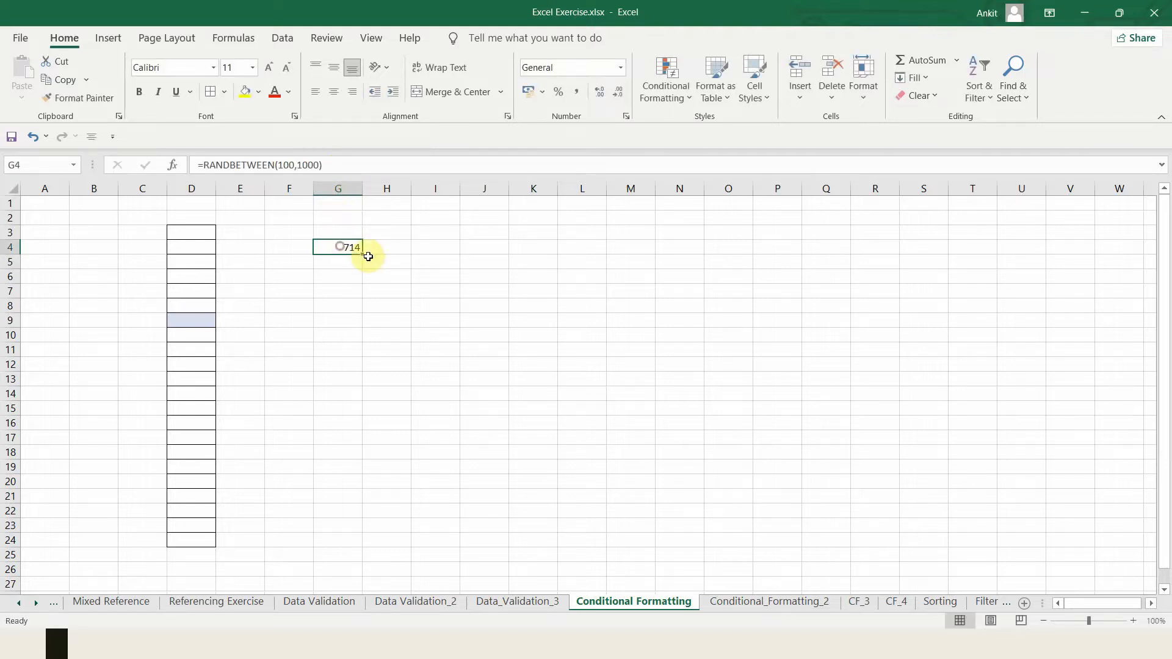
# Step: Fill the random-number formula from G4 down through G25
pyautogui.moveTo(364, 254); pyautogui.dragTo(374, 566)
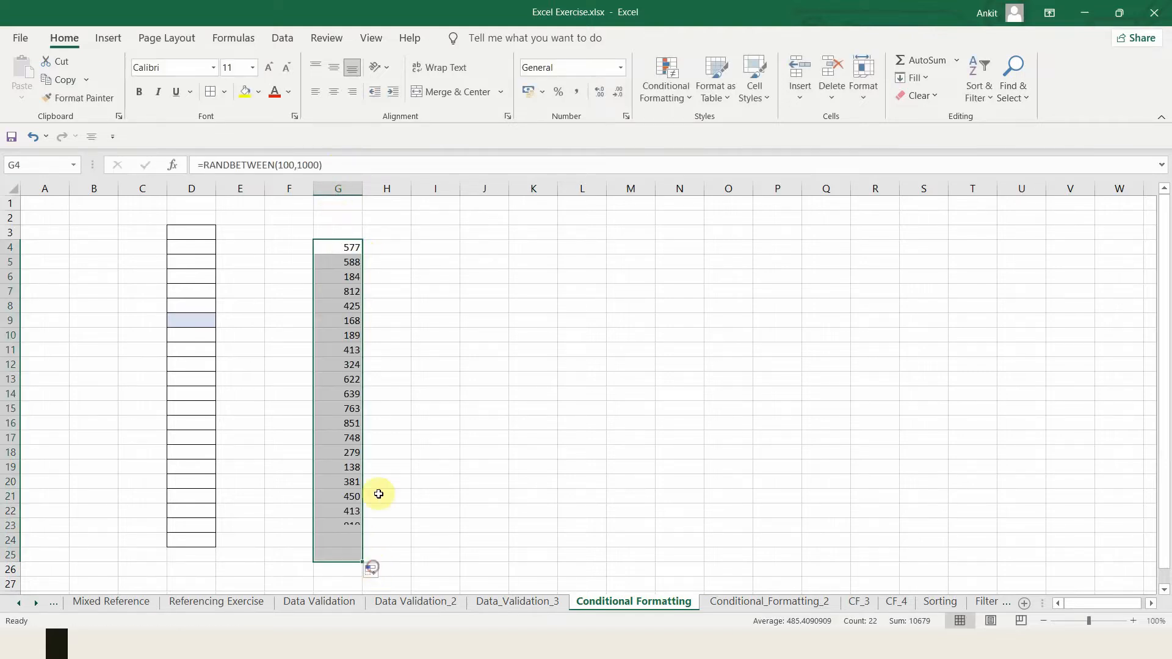
pyautogui.click(422, 424)
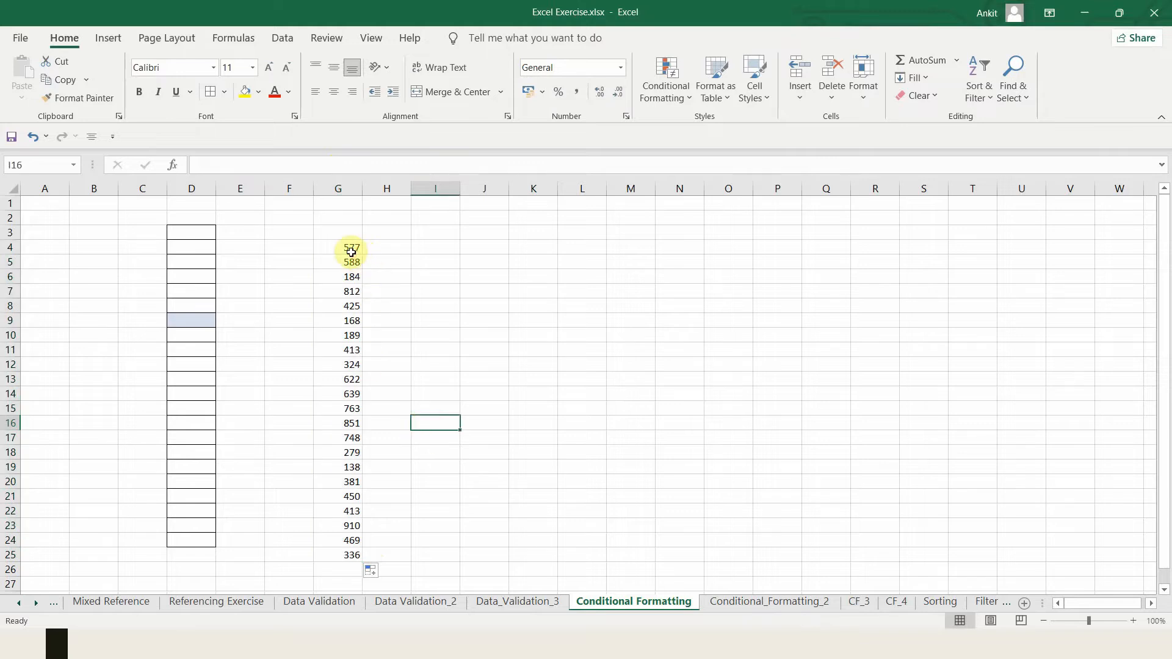
pyautogui.click(419, 311)
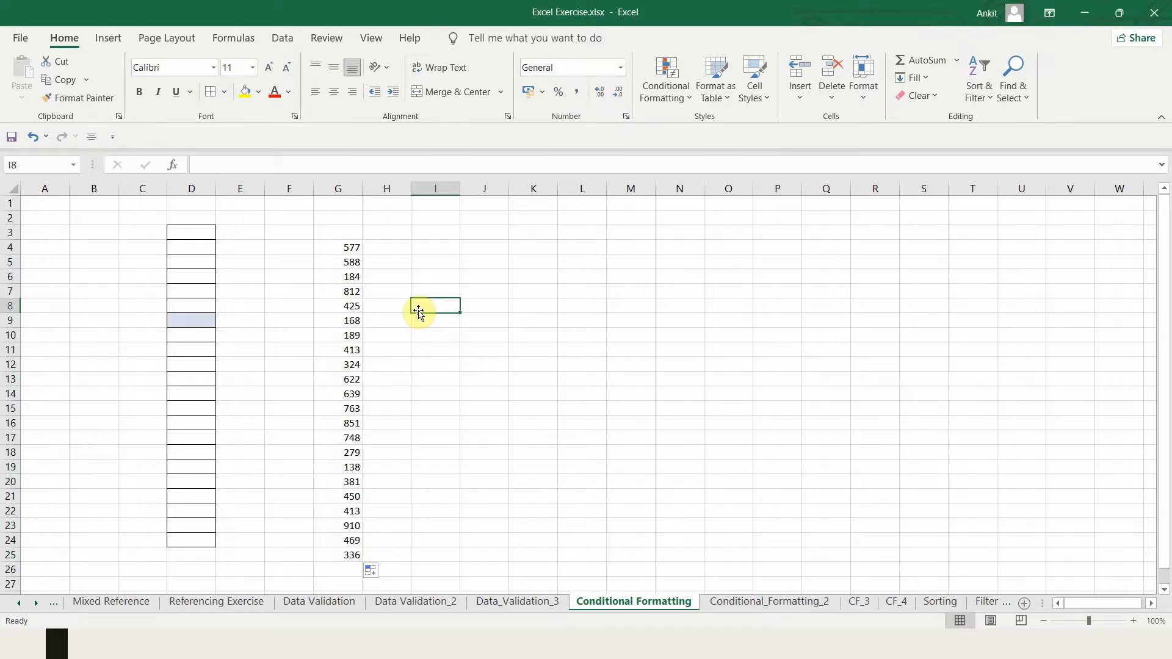
# Step: Start a Greater Than highlight rule on G4:G25 with a threshold of 800
pyautogui.click(343, 249)
pyautogui.hotkey('ctrl', 'shift', 'Down')
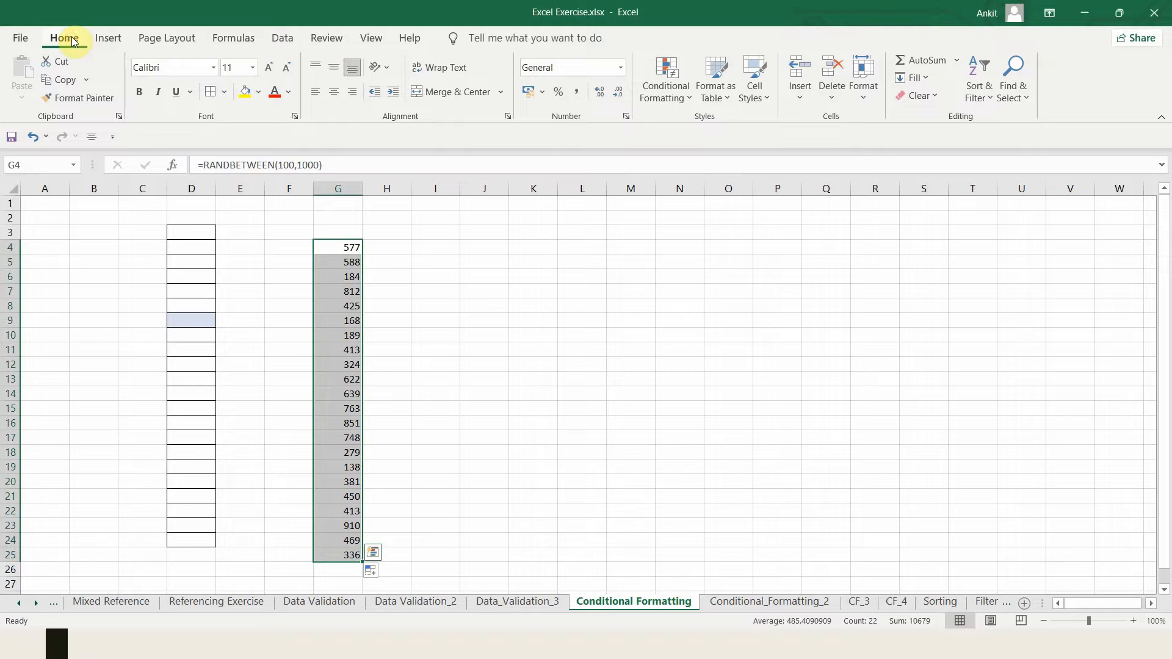
pyautogui.click(666, 98)
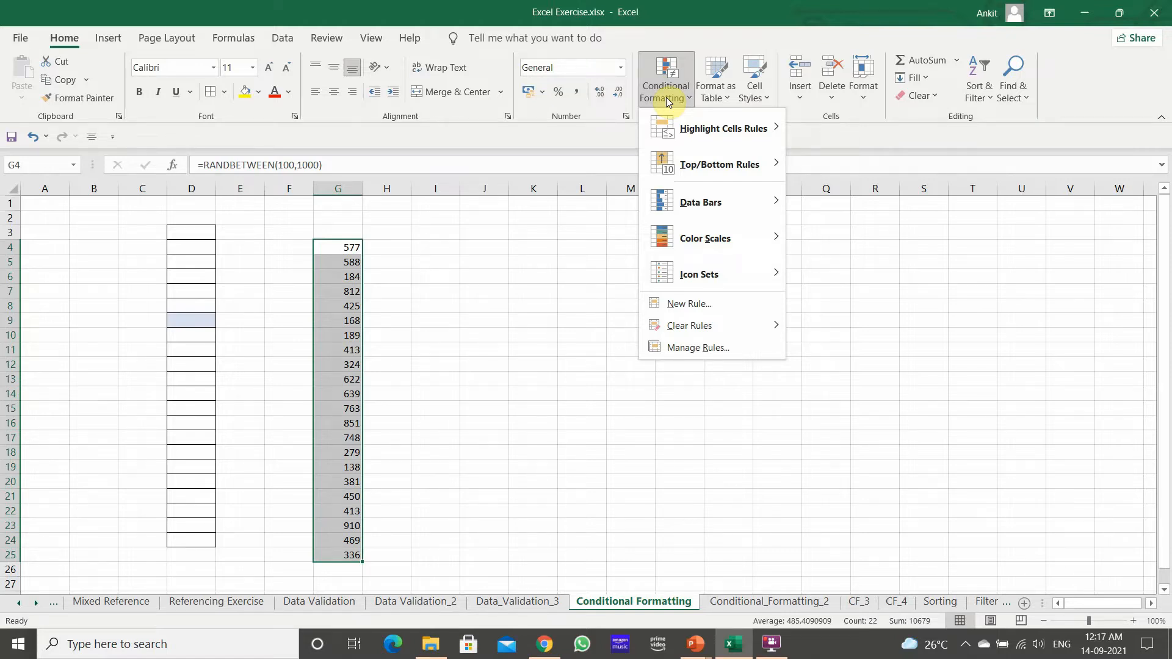
pyautogui.moveTo(762, 135)
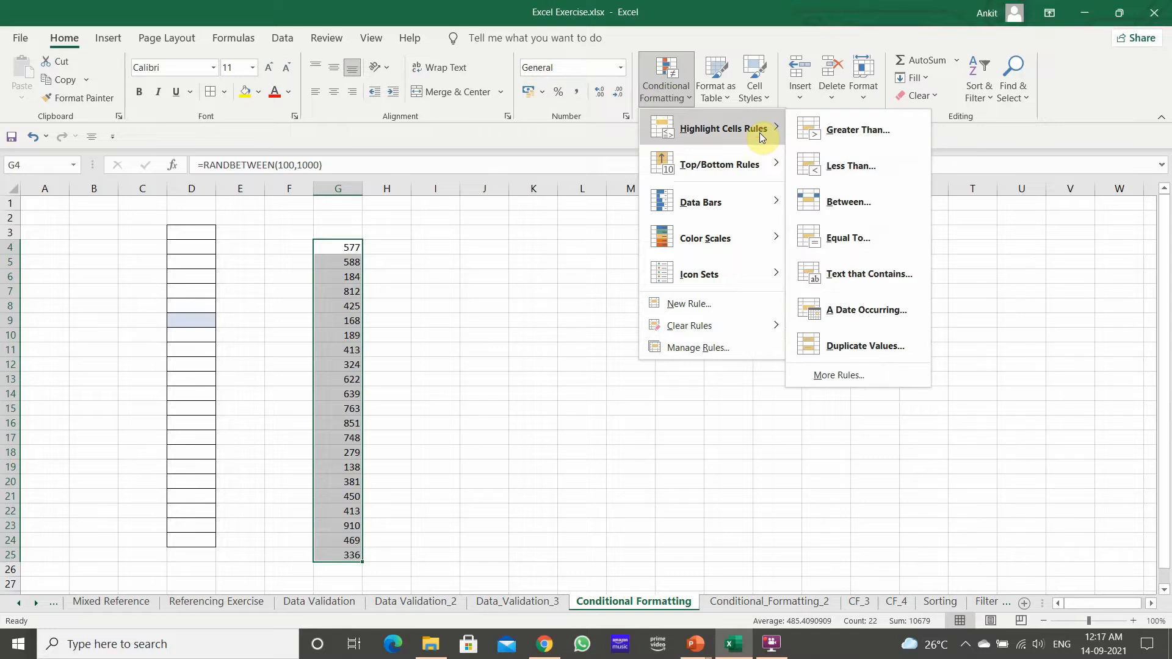
pyautogui.click(811, 134)
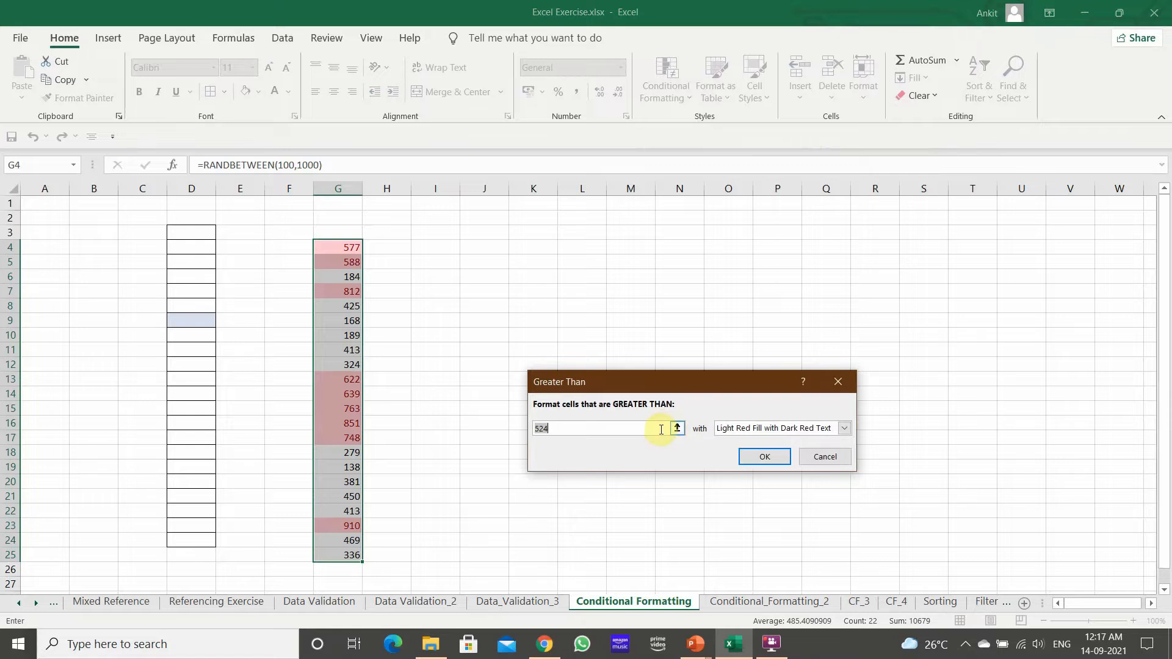
pyautogui.press('BackSpace')
pyautogui.write('800')
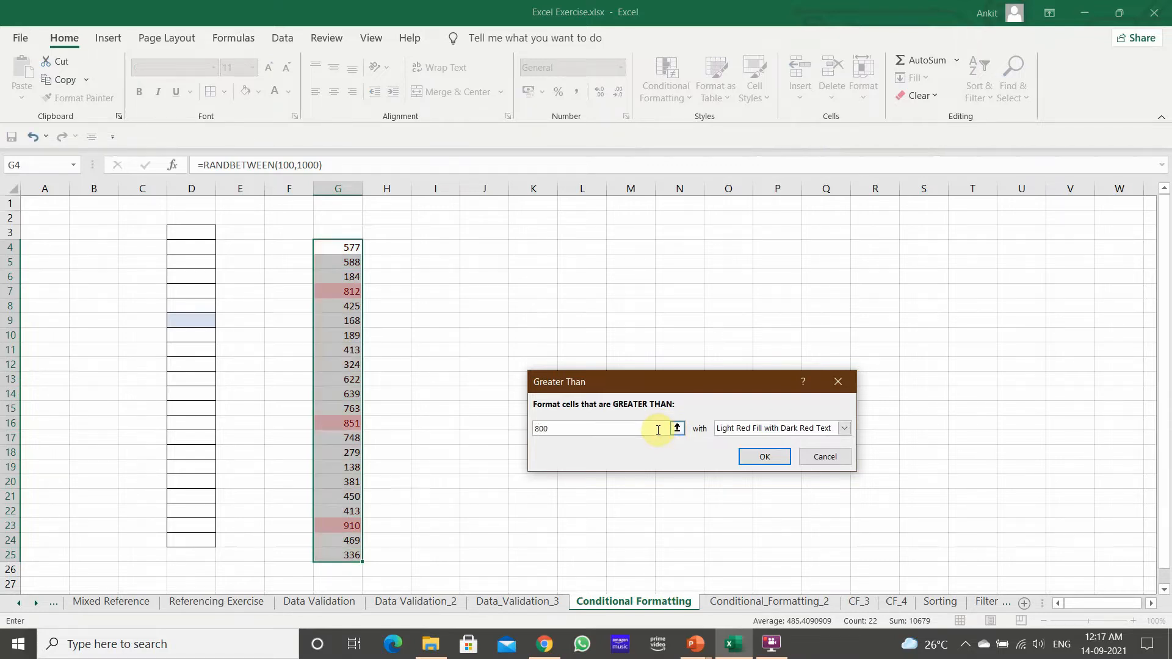
# Step: Try Yellow Fill with Dark Yellow Text and Light Red Fill as the rule's format
pyautogui.click(823, 433)
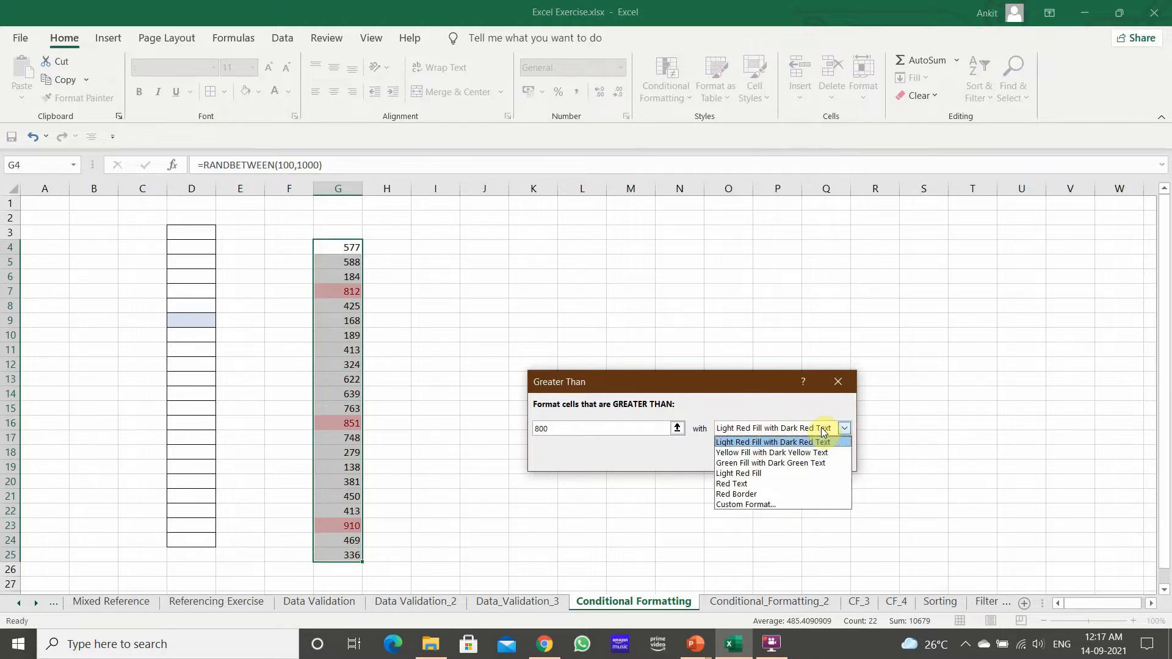
pyautogui.click(824, 453)
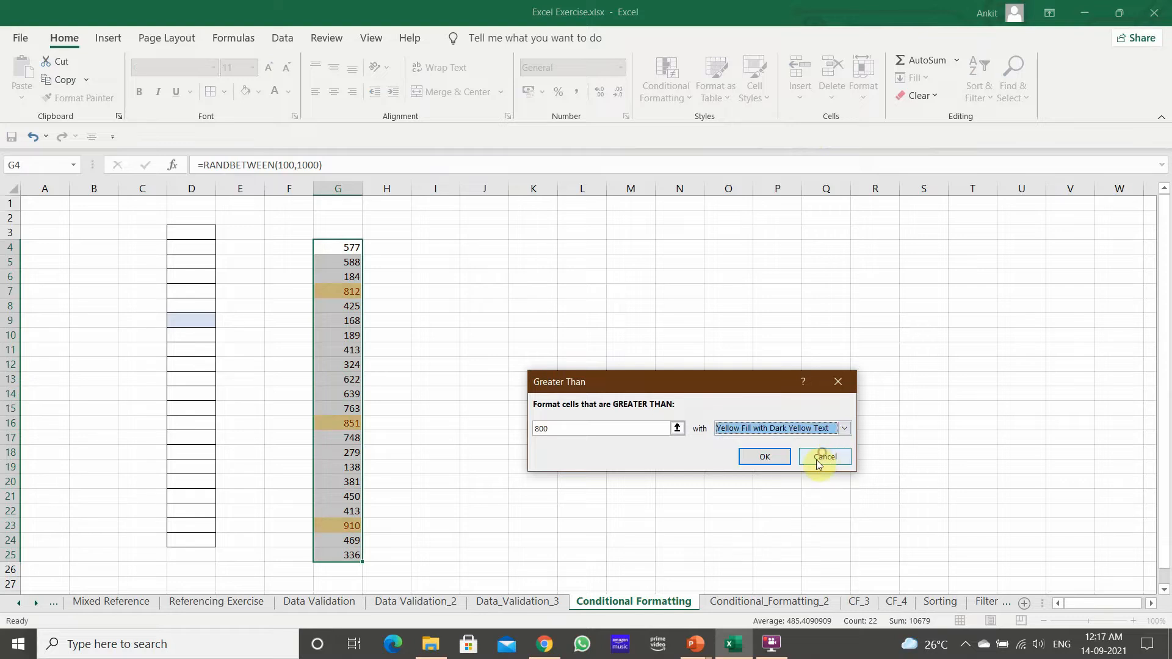
pyautogui.click(832, 432)
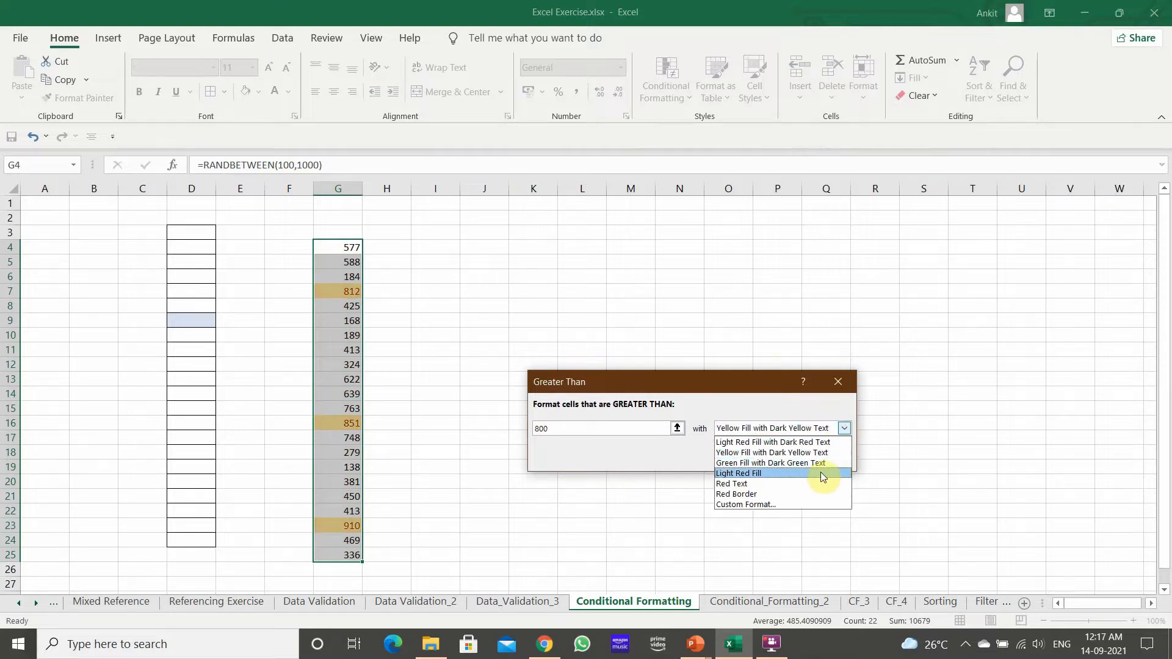
pyautogui.click(823, 474)
# Step: Give the Greater Than rule a custom format with a bright yellow fill and apply it
pyautogui.click(845, 428)
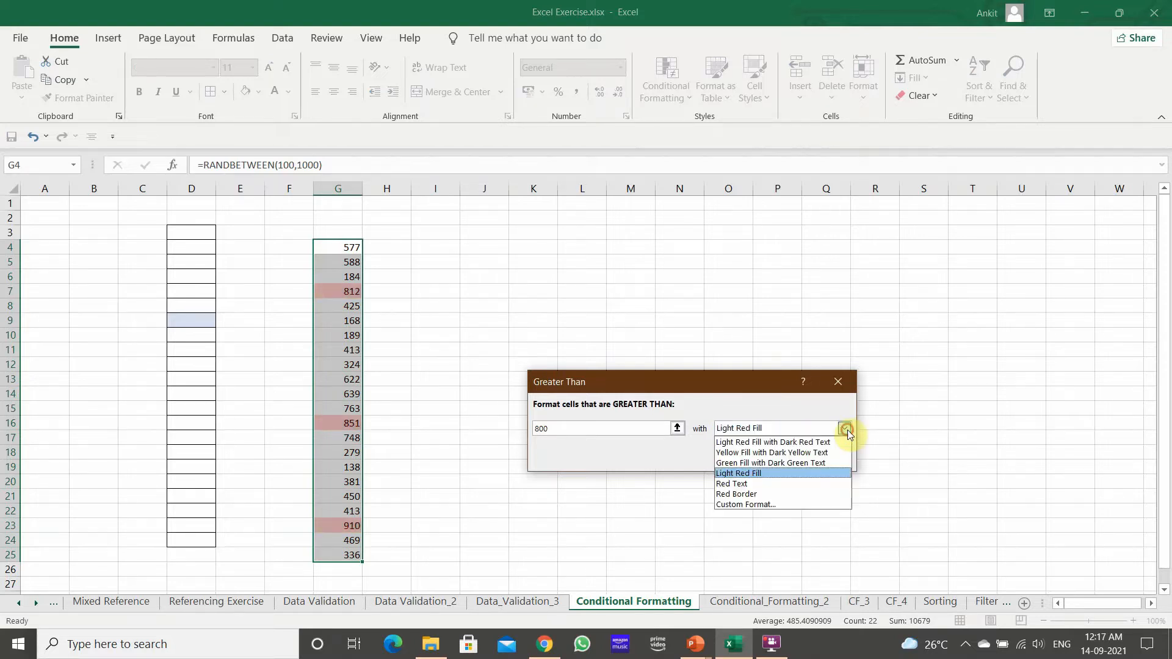
pyautogui.click(800, 503)
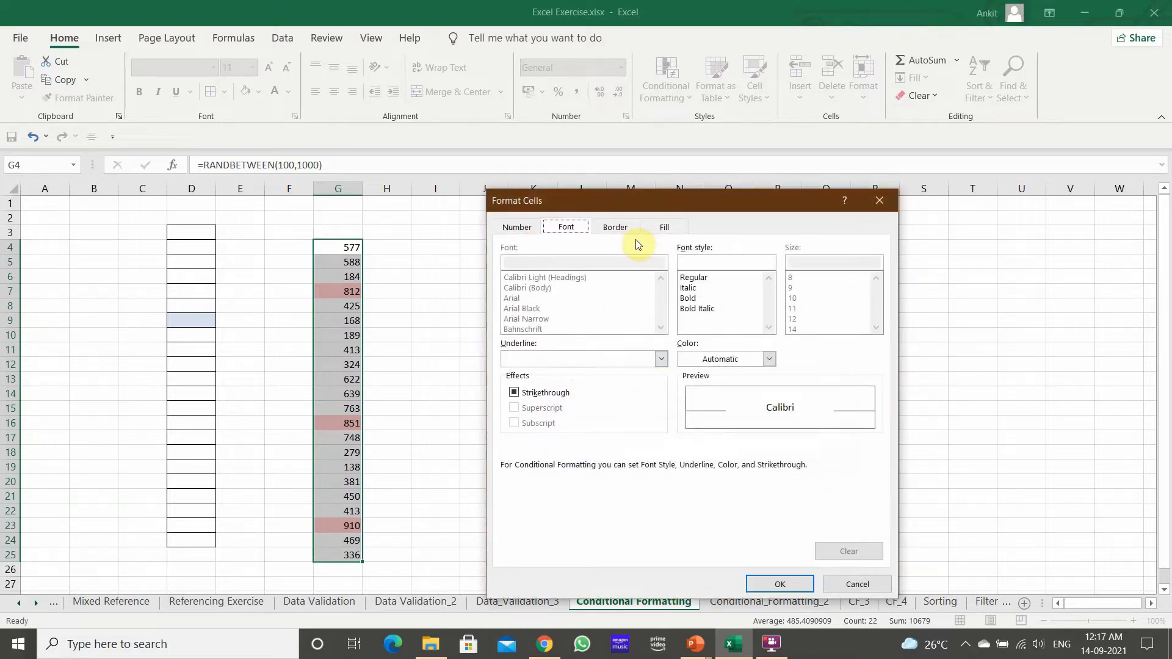
pyautogui.click(657, 231)
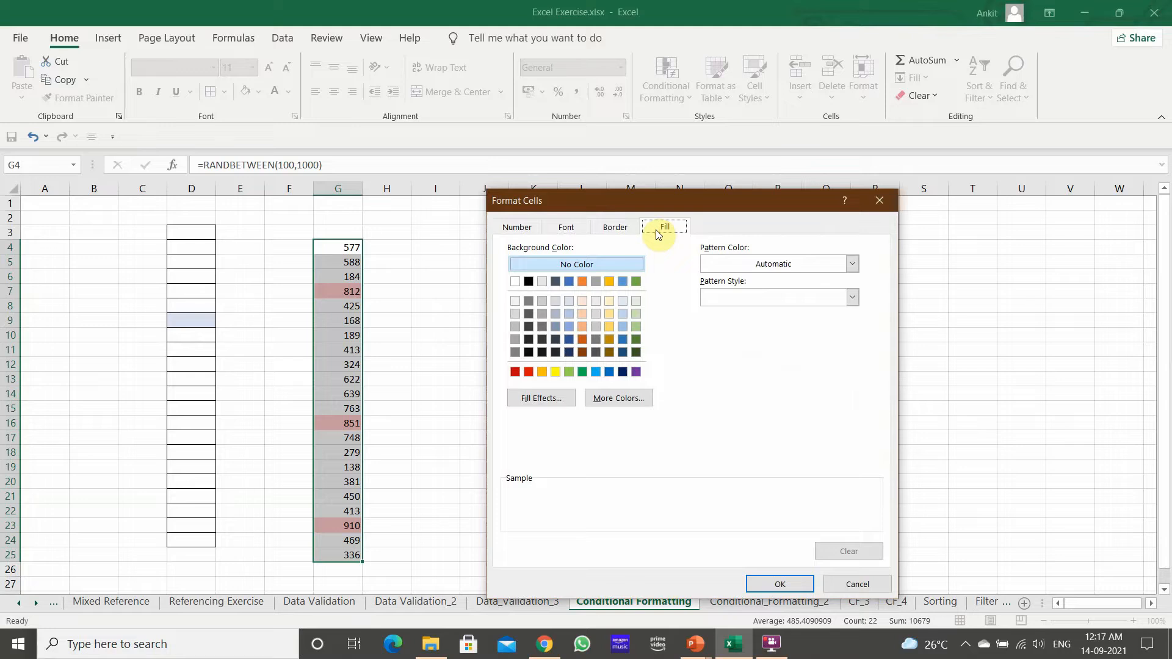
pyautogui.click(555, 372)
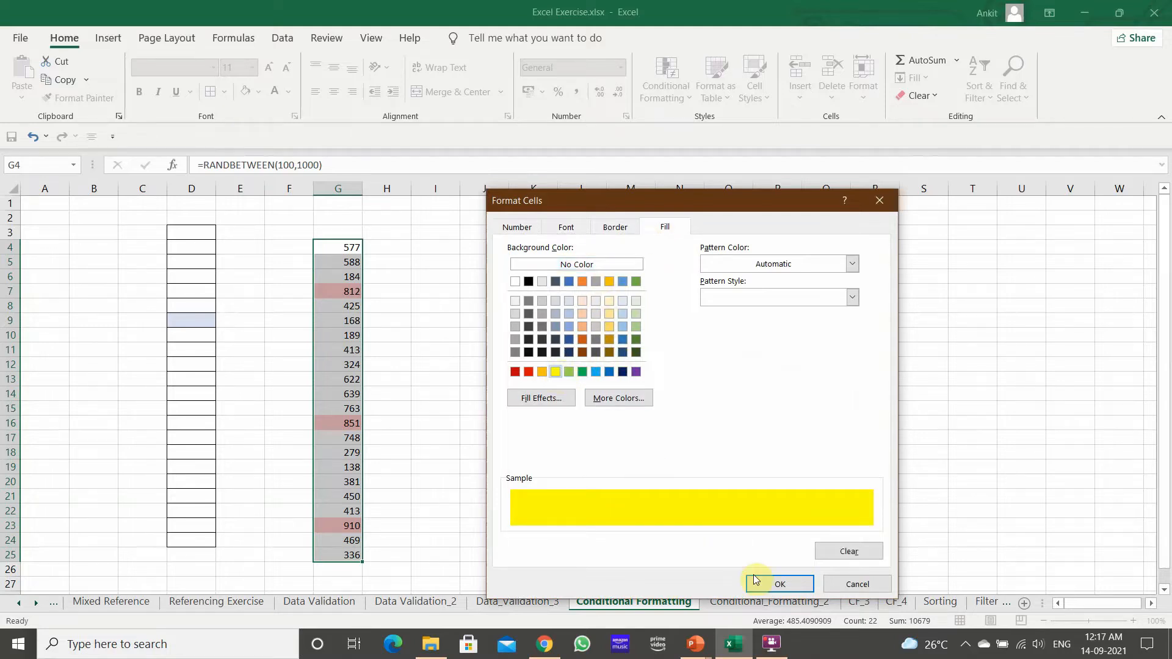
pyautogui.click(781, 587)
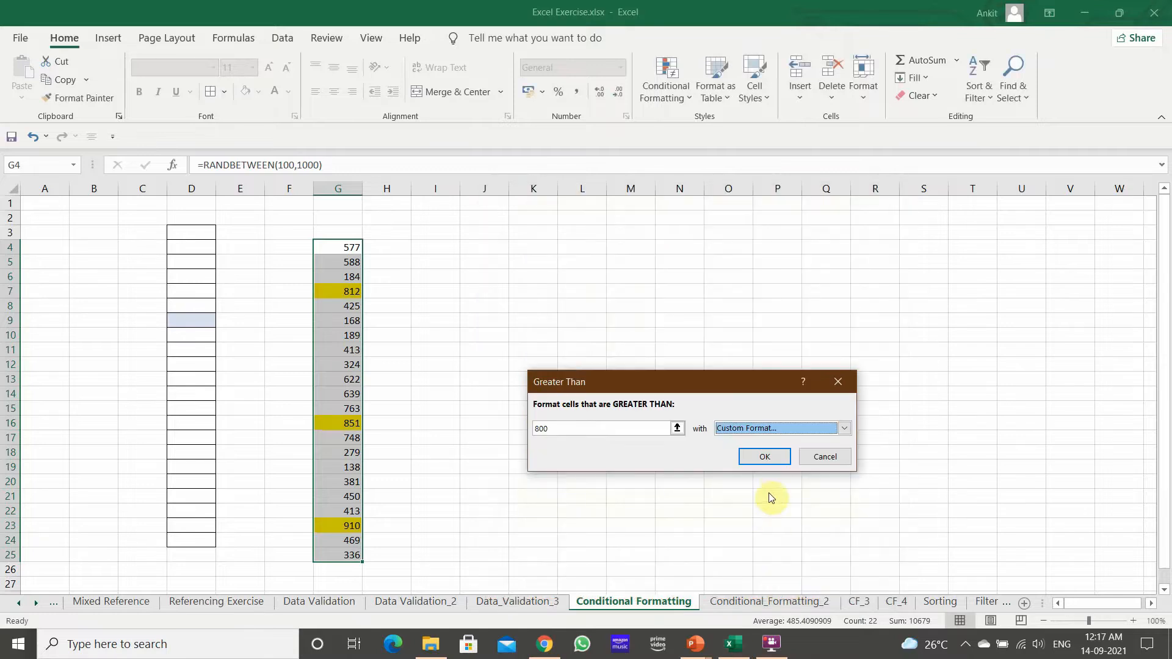
pyautogui.click(779, 463)
pyautogui.click(548, 392)
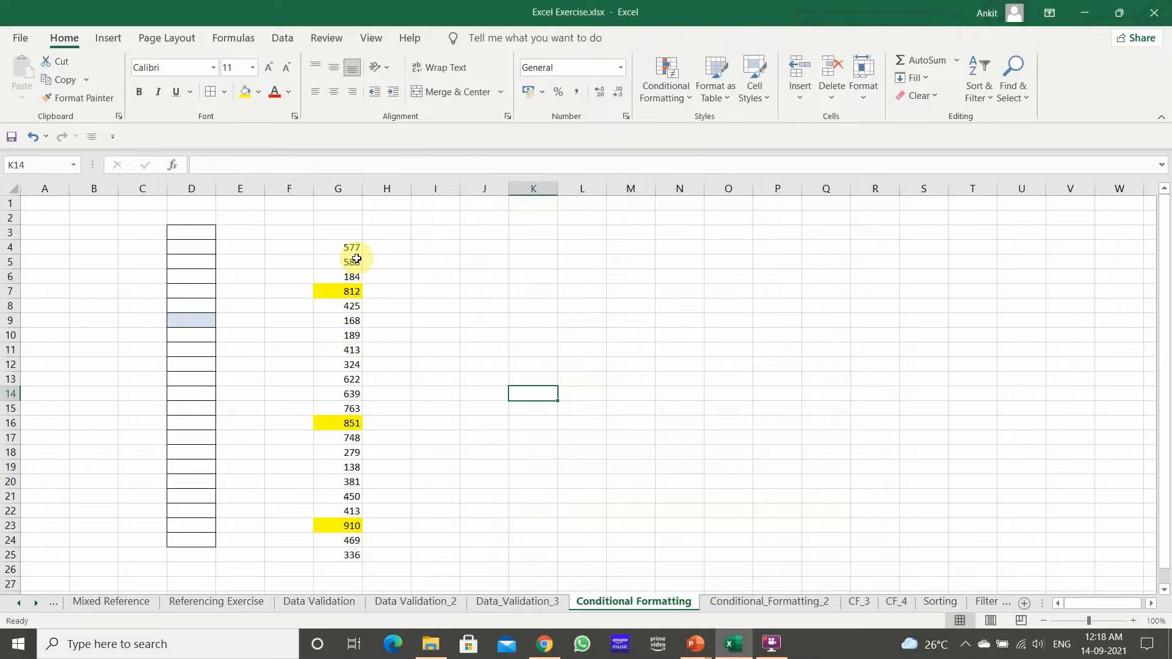
# Step: Start a Less Than highlight rule on G4:G25 with a threshold of 200
pyautogui.moveTo(318, 246); pyautogui.dragTo(349, 553)
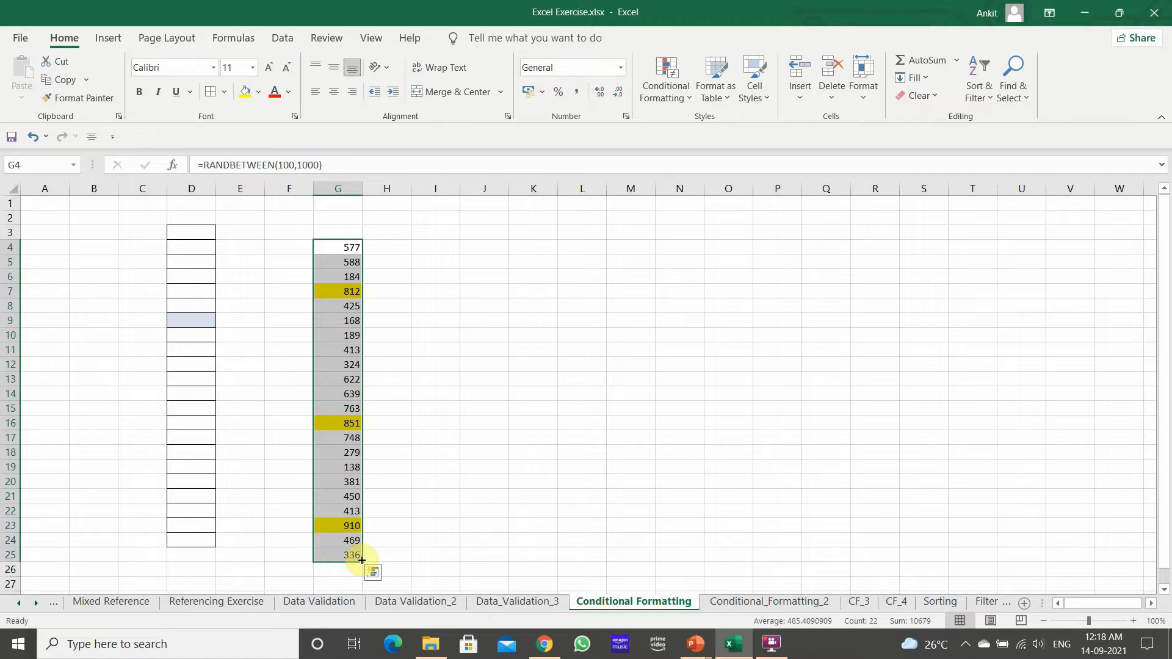
pyautogui.click(668, 101)
pyautogui.moveTo(677, 126)
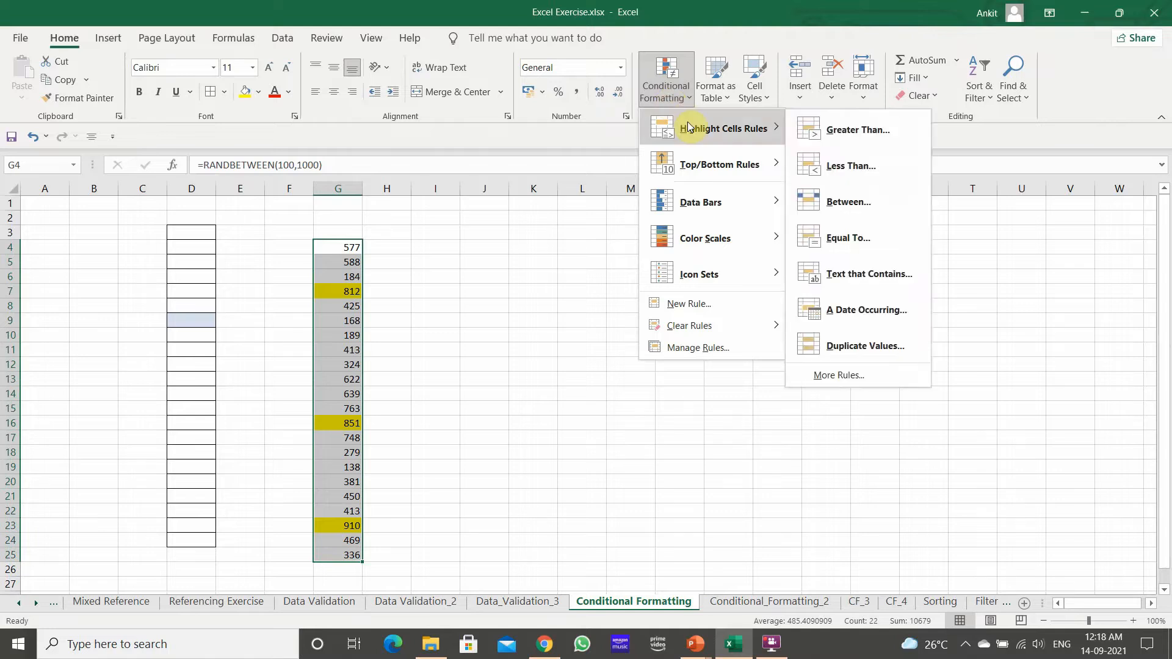
pyautogui.click(848, 167)
pyautogui.write('2')
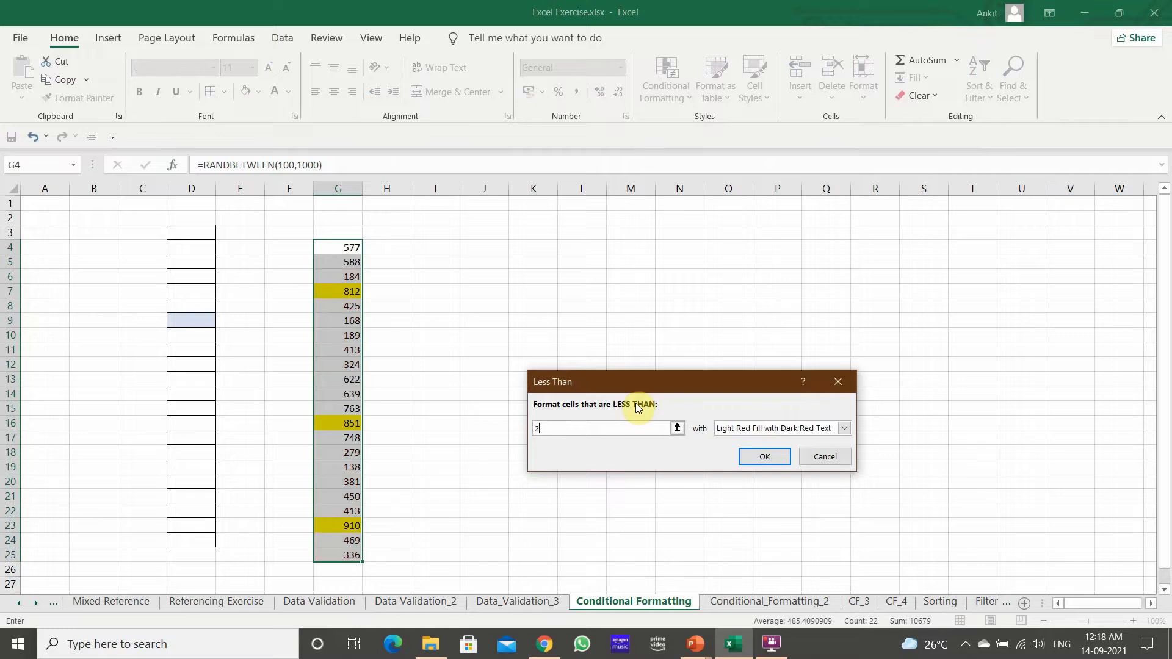
pyautogui.write('00')
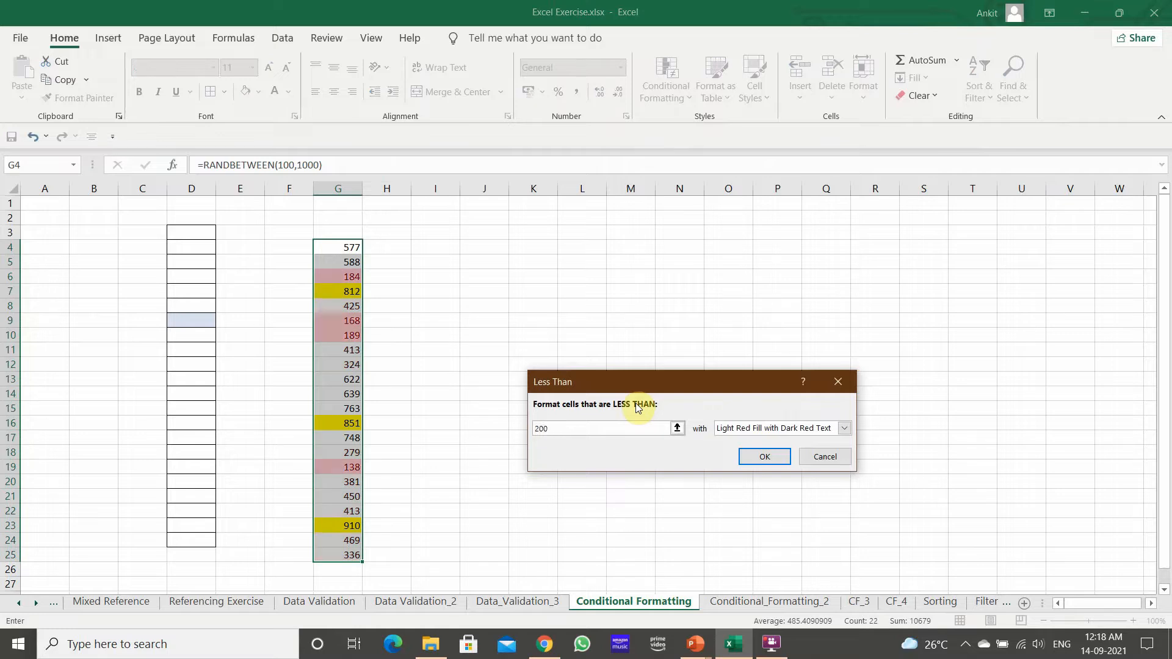
# Step: Give the Less Than rule a custom format with a bright red fill and apply it
pyautogui.click(844, 428)
pyautogui.click(801, 503)
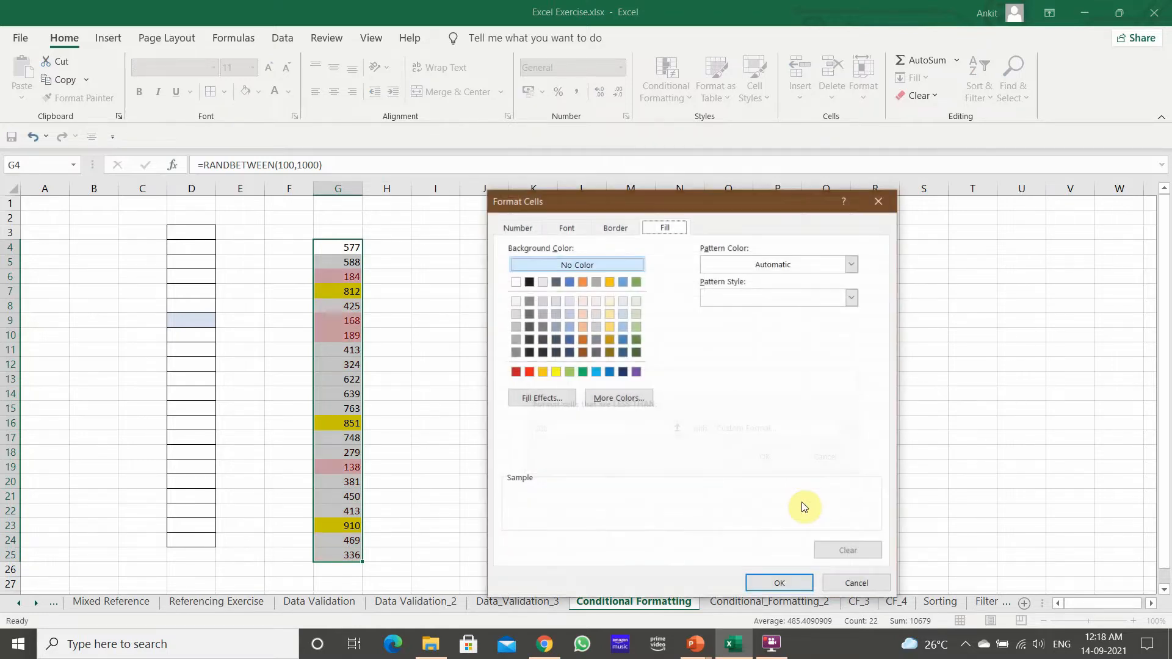
pyautogui.click(528, 372)
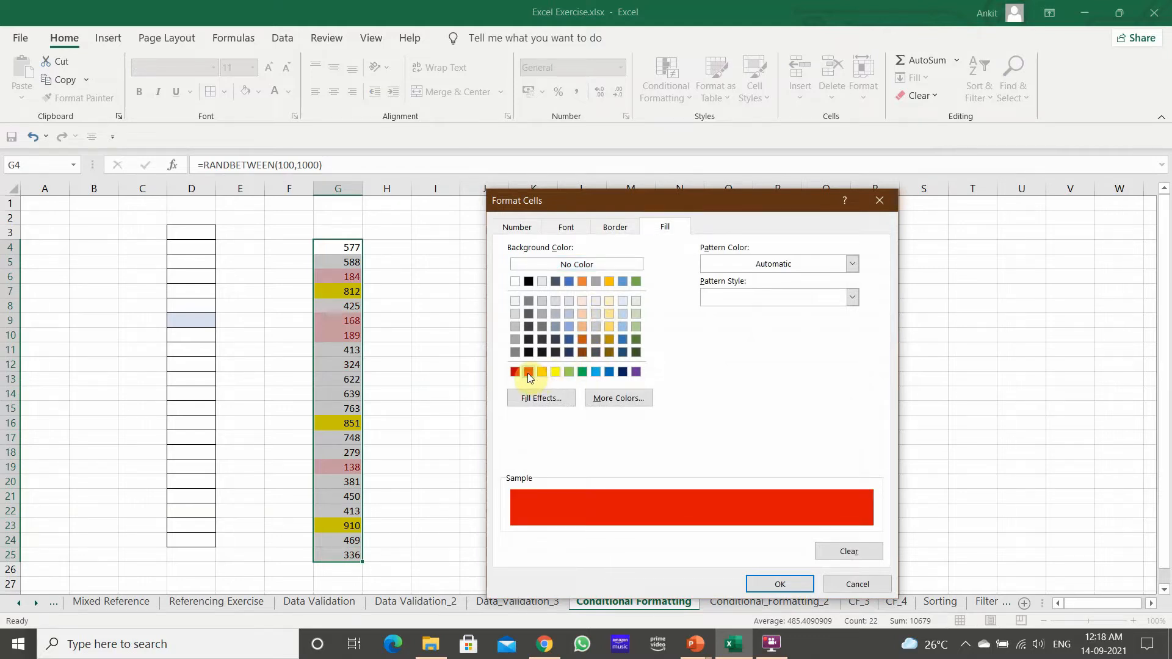
pyautogui.click(760, 583)
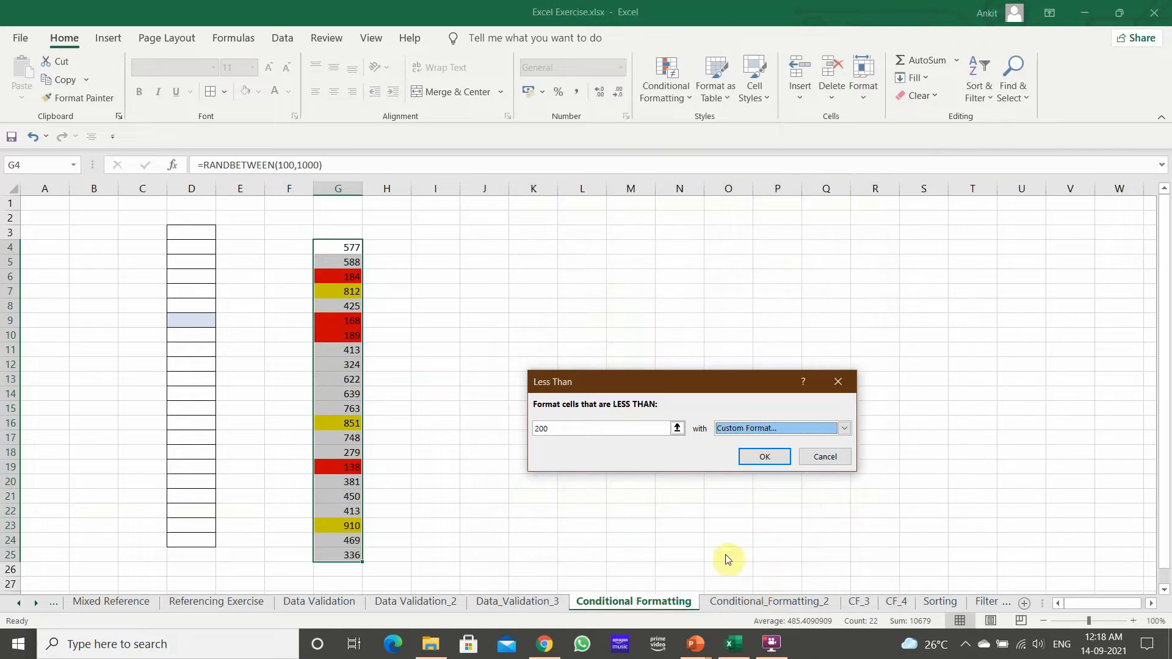
pyautogui.click(761, 456)
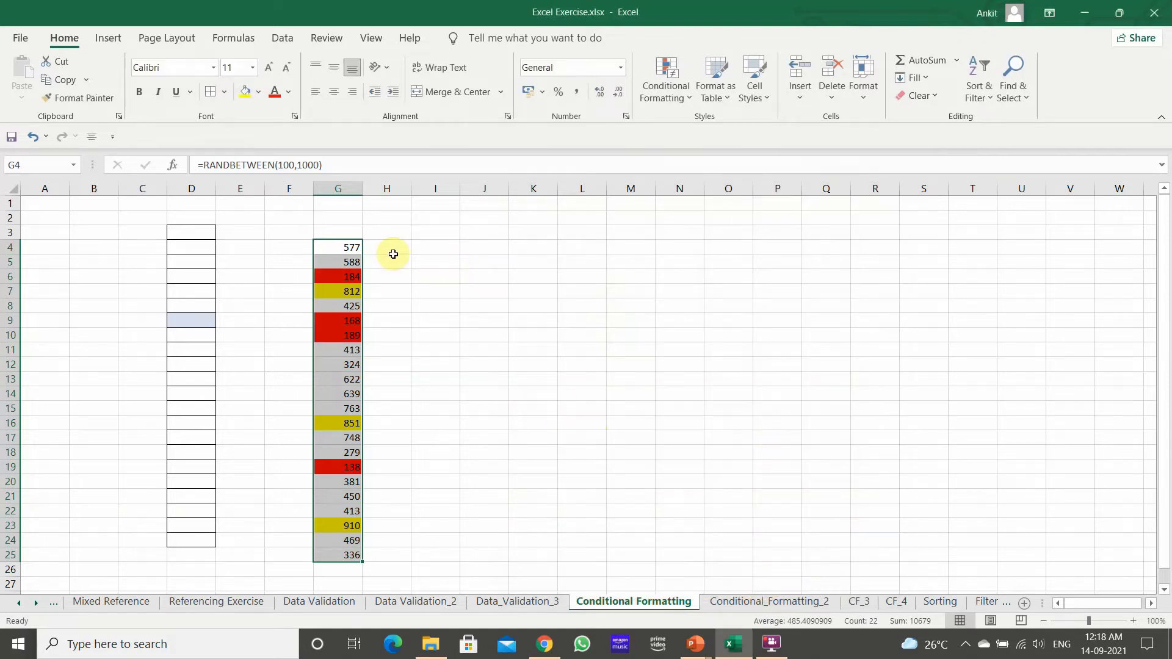
pyautogui.click(474, 316)
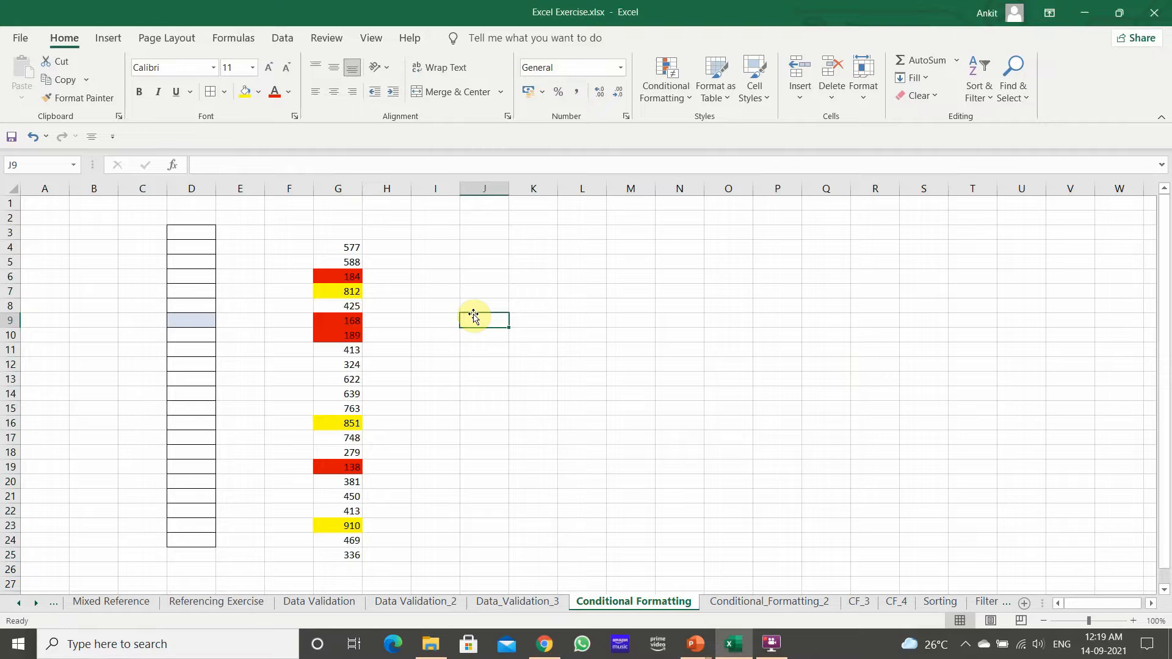
# Step: Switch to the Conditional_Formatting_2 sheet for the exercise on highlighting values
pyautogui.click(792, 602)
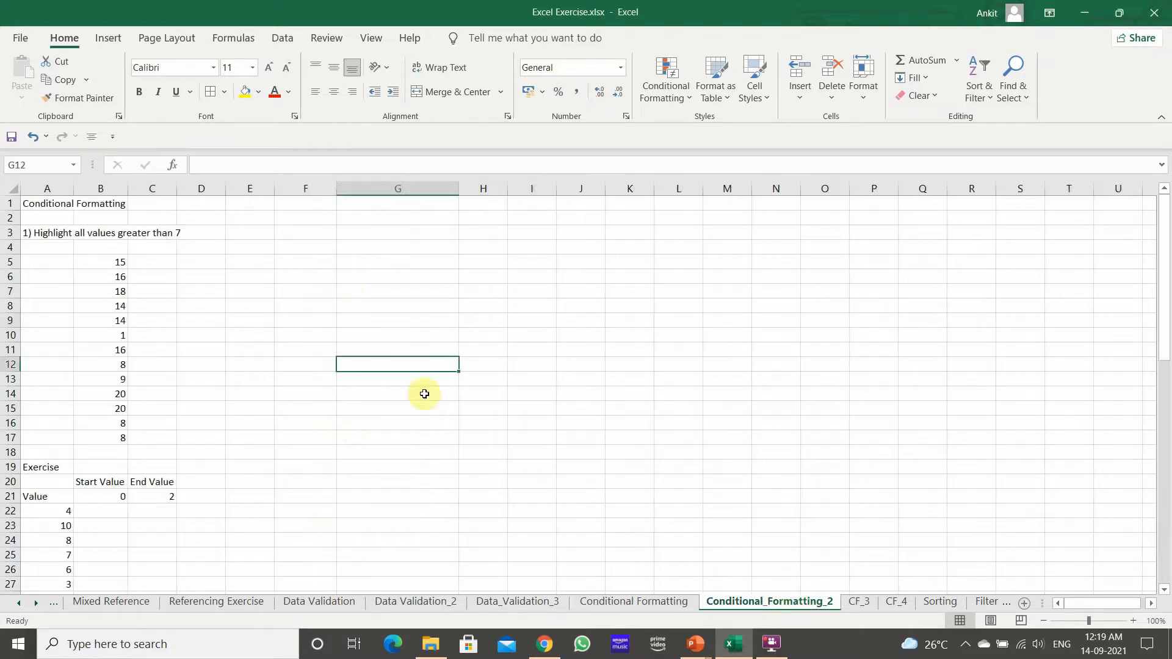
pyautogui.click(372, 189)
pyautogui.click(280, 322)
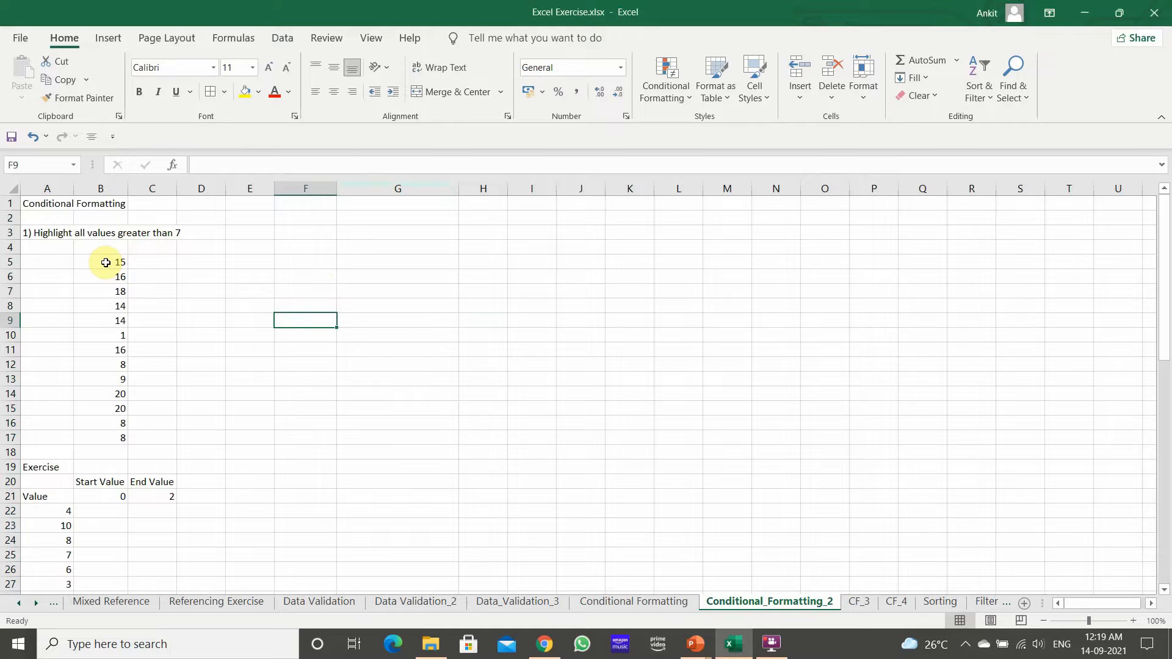
# Step: Start a Greater Than highlight rule on B5:B17 with a threshold of 7
pyautogui.moveTo(106, 263); pyautogui.dragTo(117, 442)
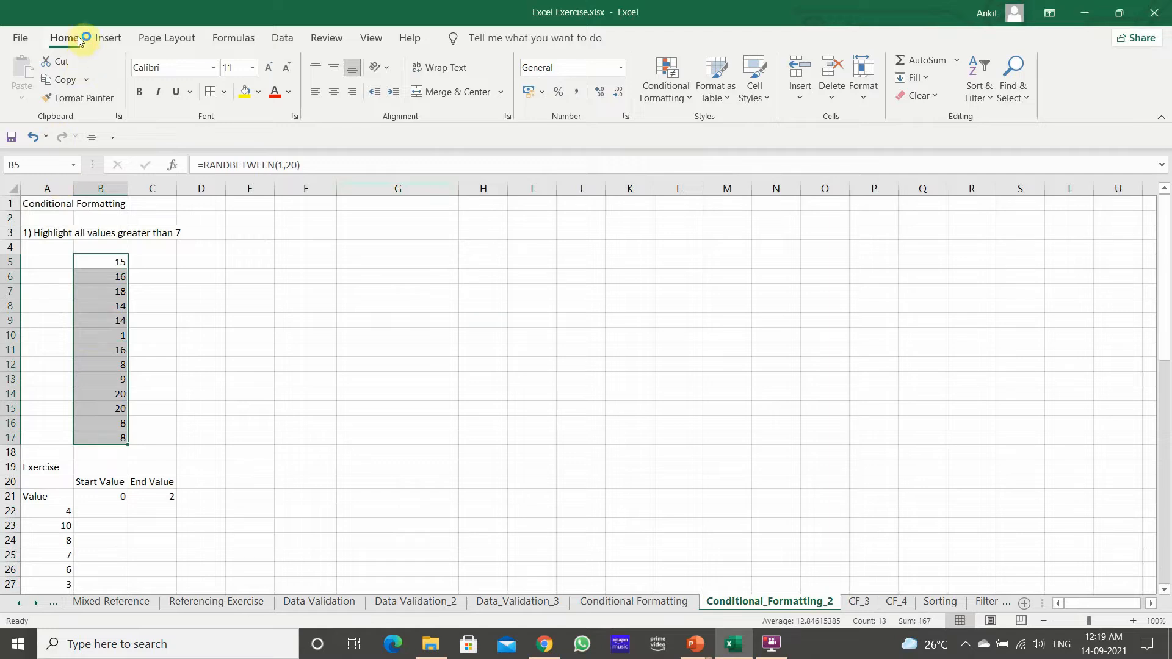
pyautogui.click(670, 92)
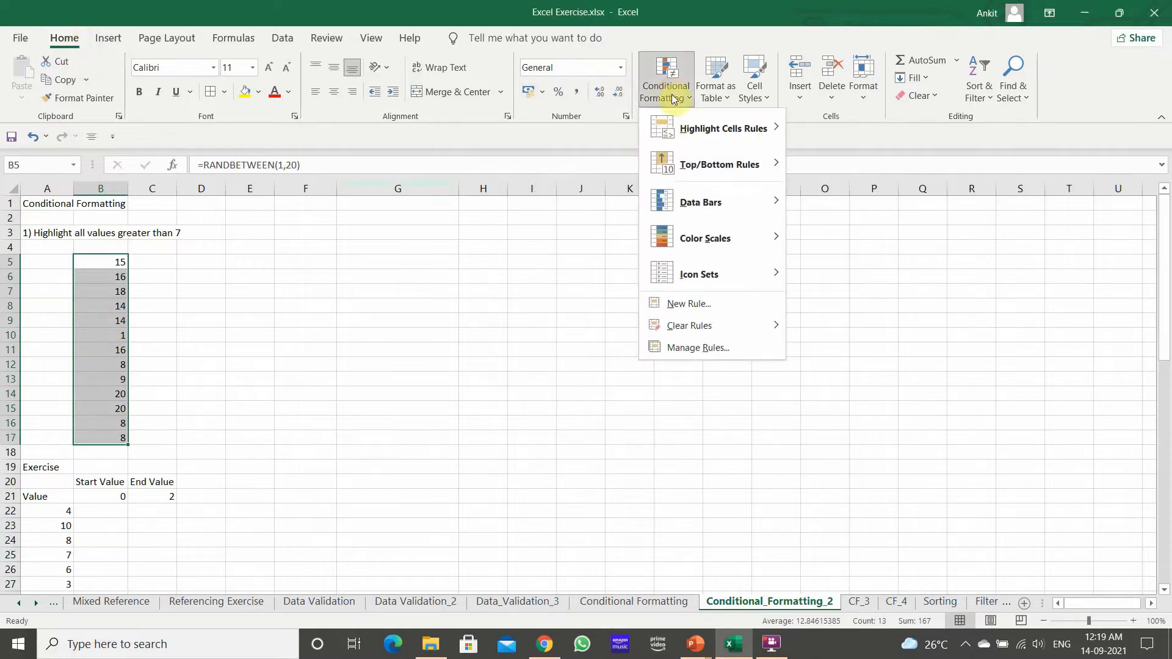
pyautogui.moveTo(686, 134)
pyautogui.click(840, 130)
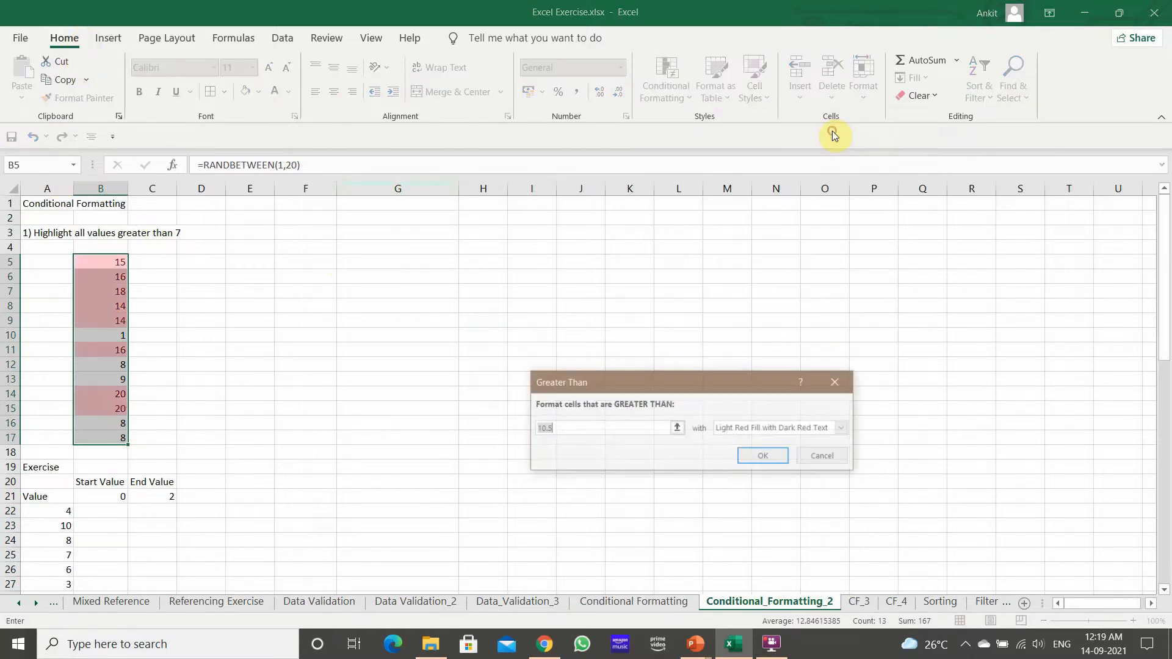
pyautogui.write('7')
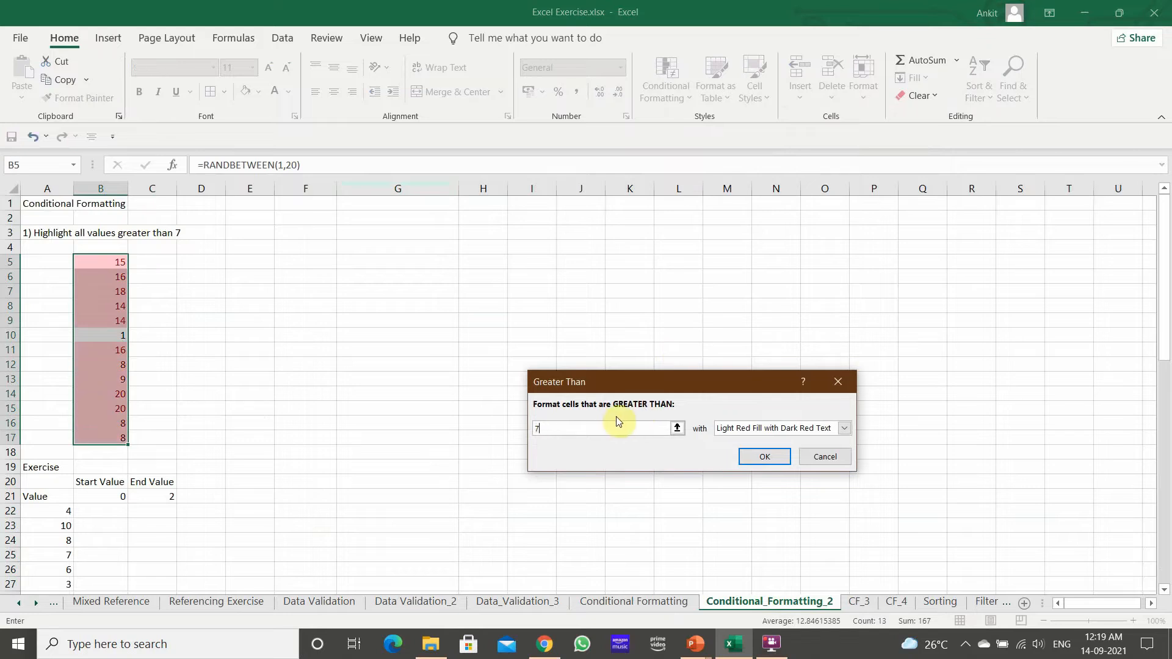
# Step: Choose a custom format for the Greater Than rule with a bright yellow fill
pyautogui.click(844, 428)
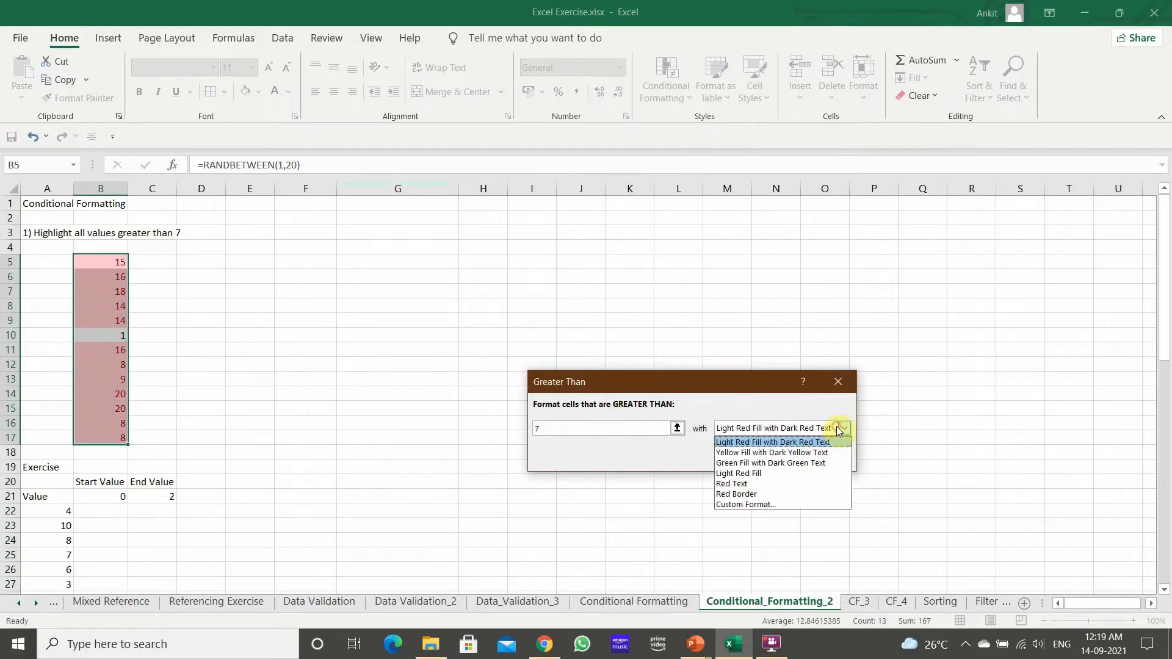
pyautogui.click(812, 505)
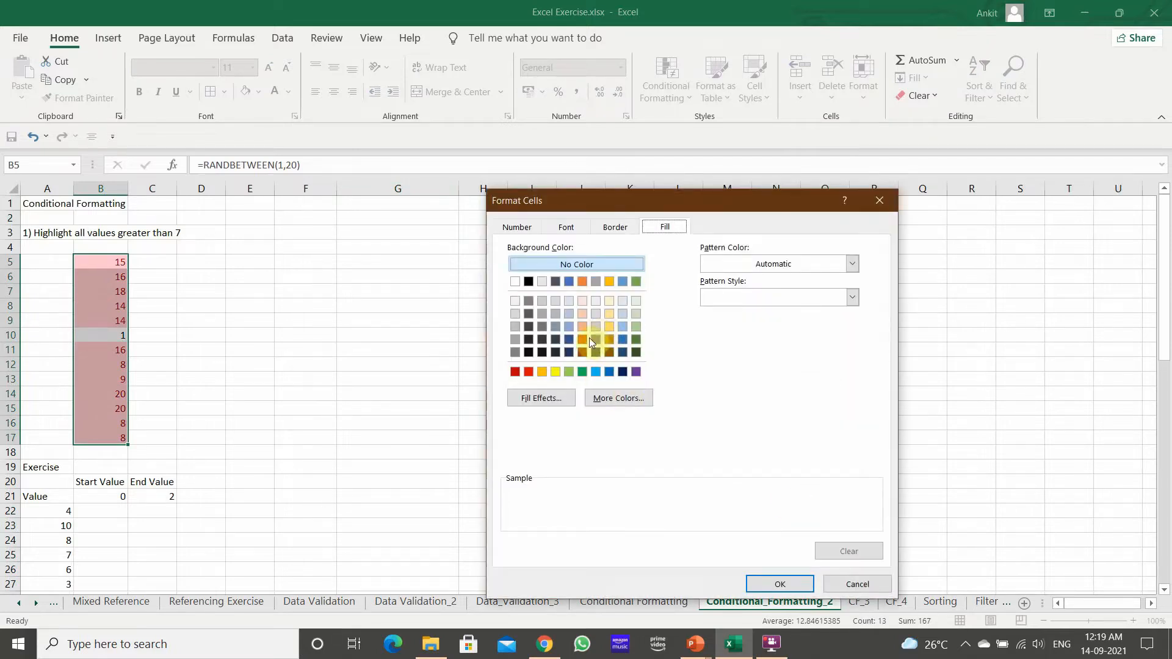
pyautogui.click(557, 373)
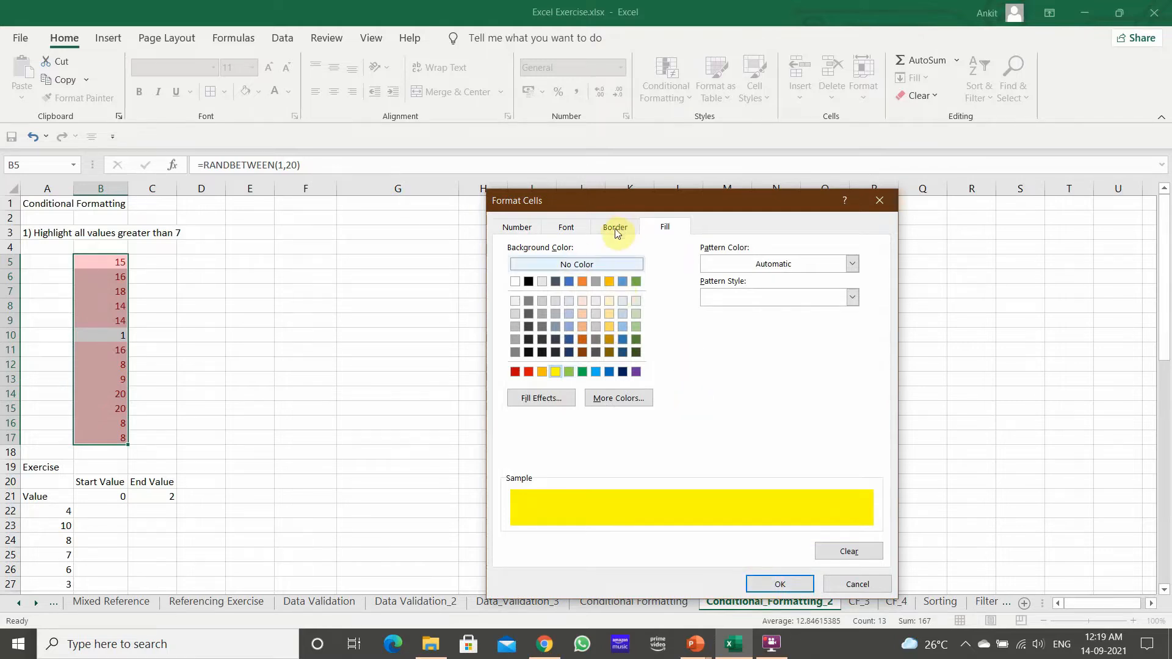
# Step: Set the custom format's font style to Bold Italic
pyautogui.click(571, 229)
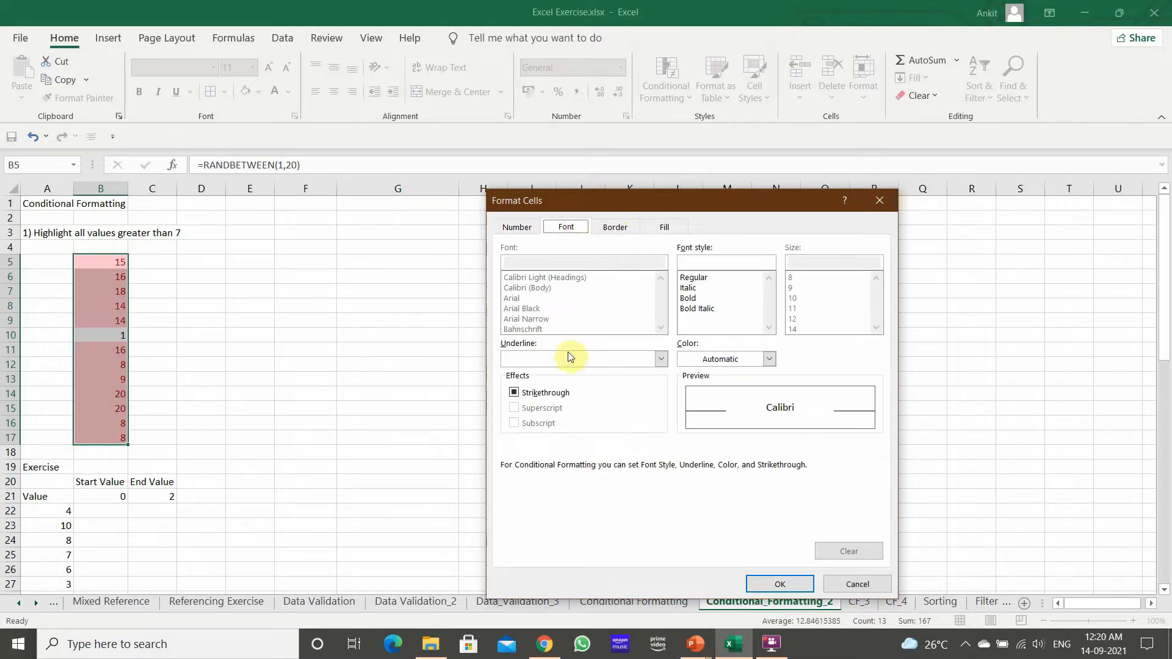
pyautogui.click(688, 298)
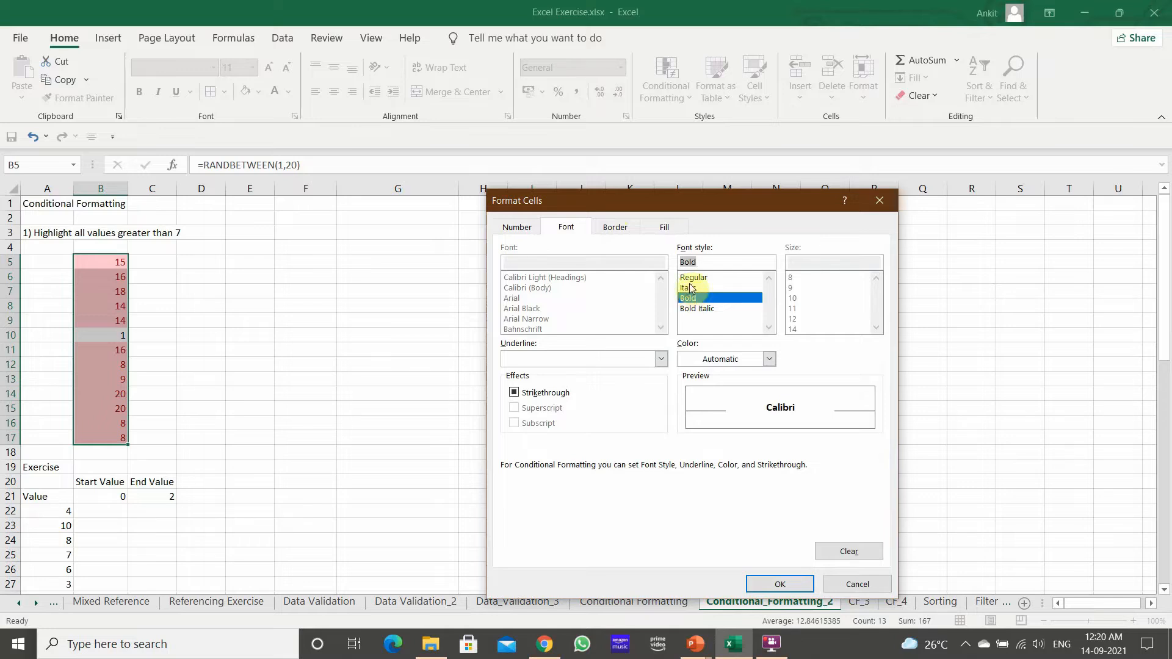
pyautogui.click(692, 278)
pyautogui.click(692, 290)
pyautogui.click(701, 309)
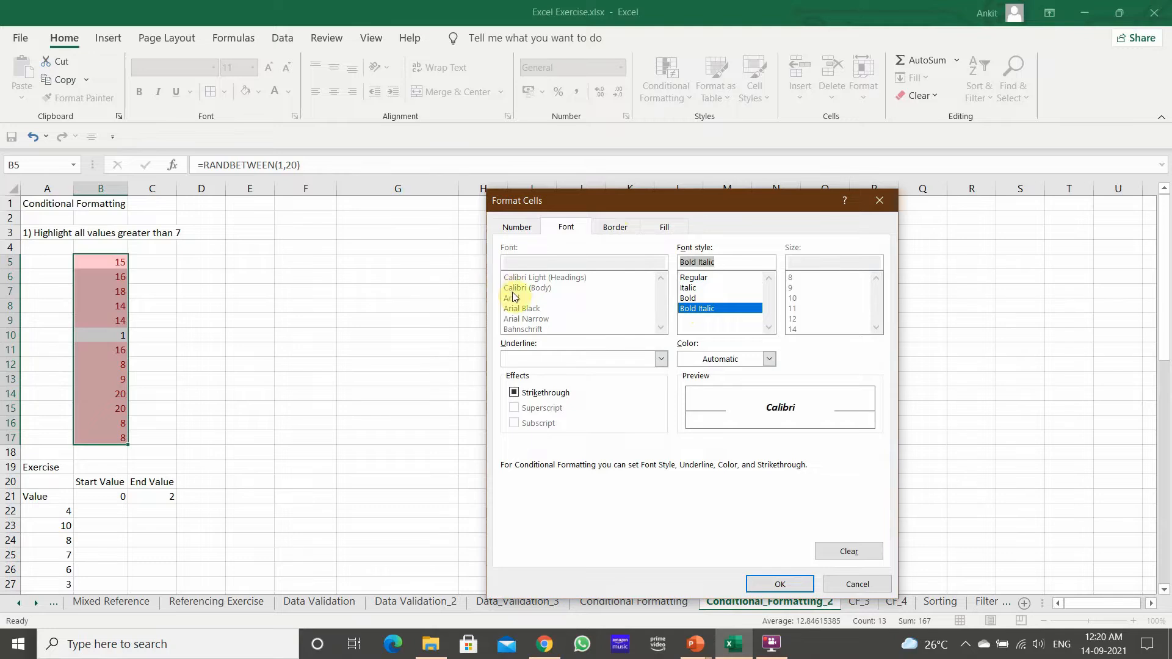
# Step: Add an outline border to the custom format and apply the Greater Than rule to B5:B17
pyautogui.click(517, 230)
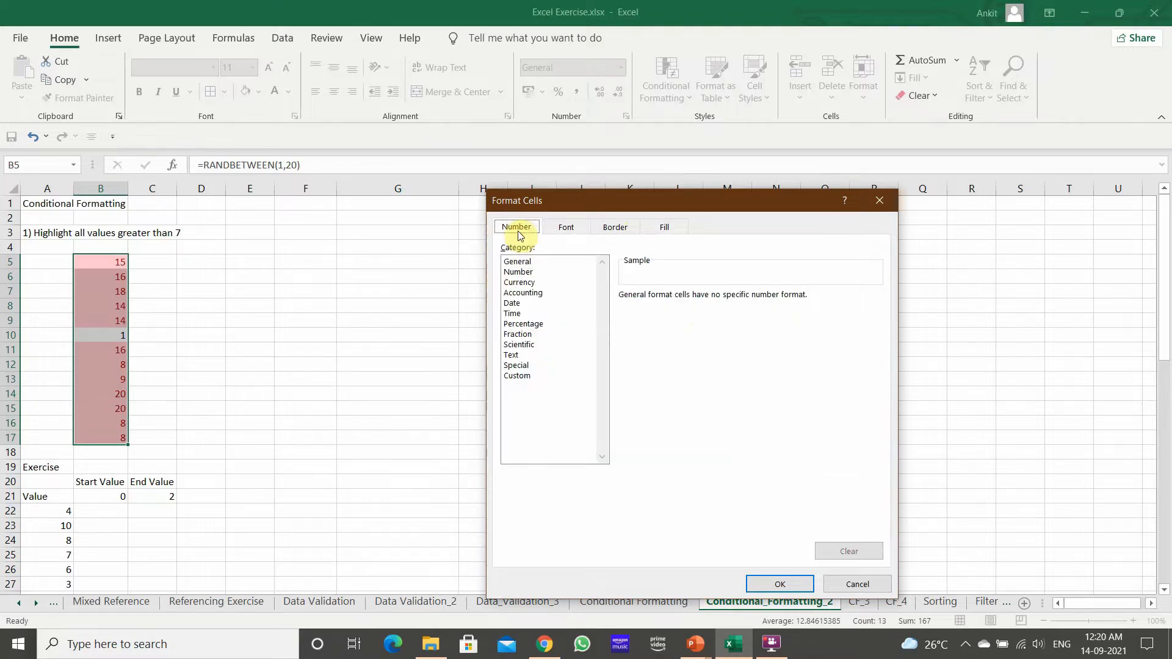
pyautogui.click(566, 226)
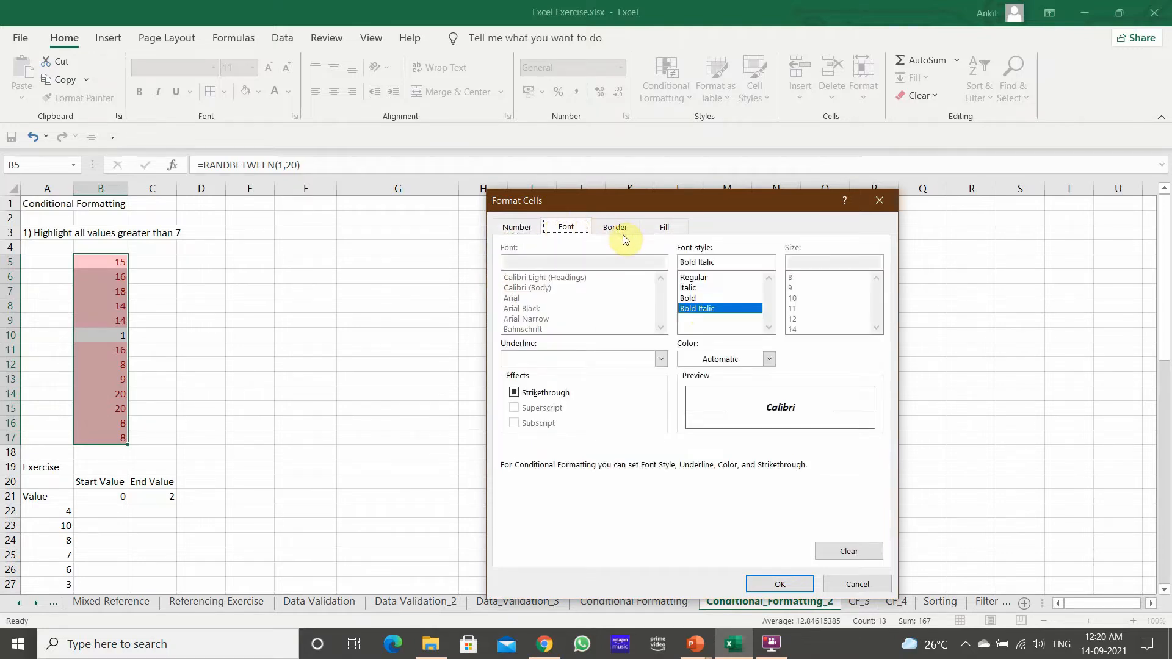
pyautogui.click(644, 231)
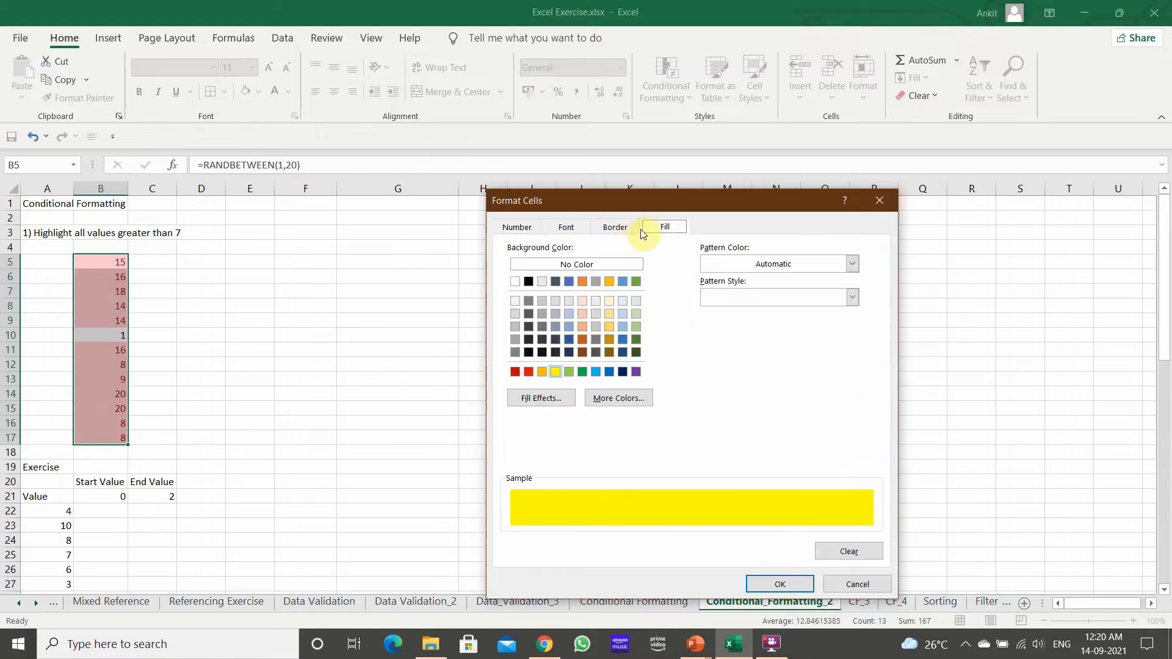
pyautogui.click(620, 230)
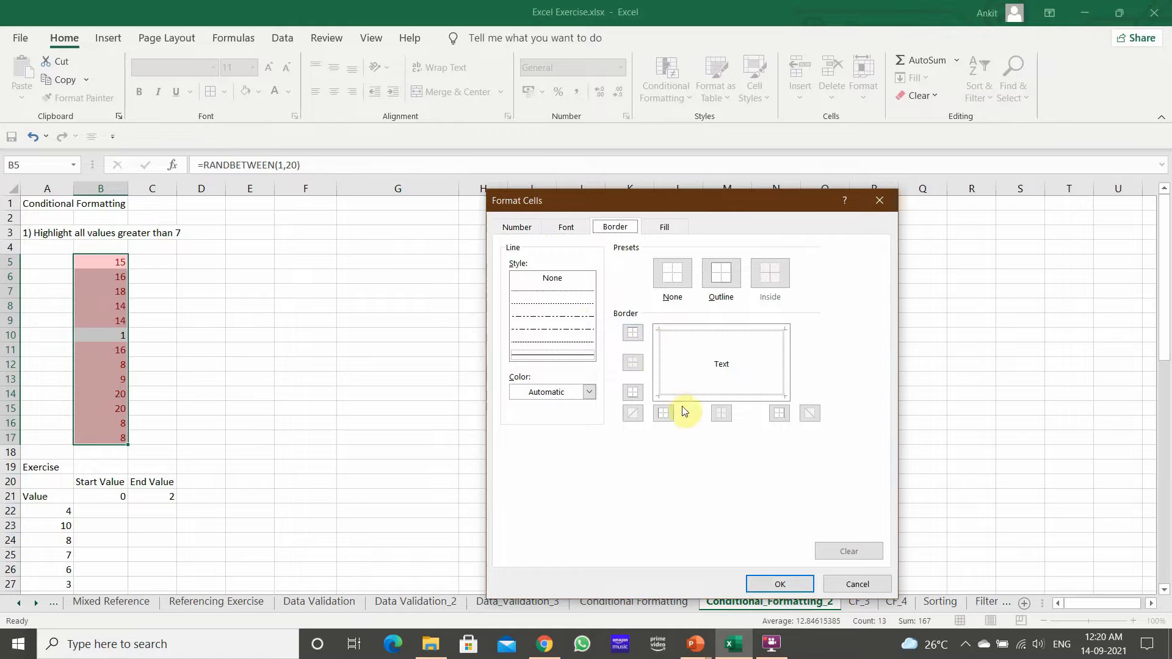
pyautogui.click(721, 276)
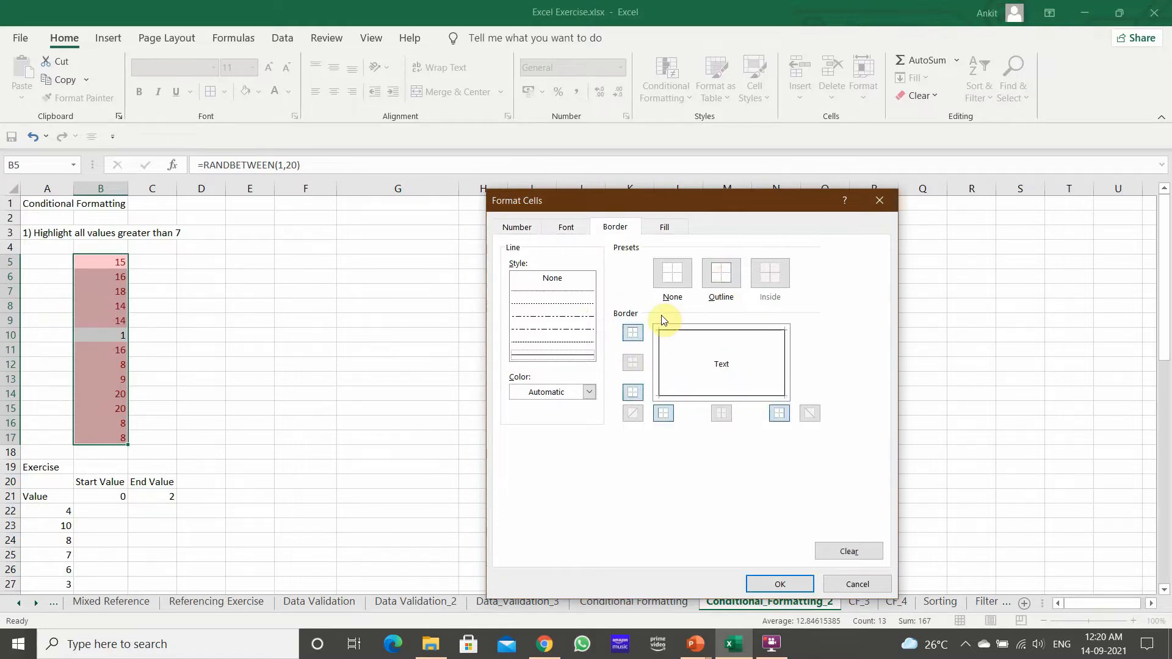
pyautogui.click(589, 392)
pyautogui.click(589, 392)
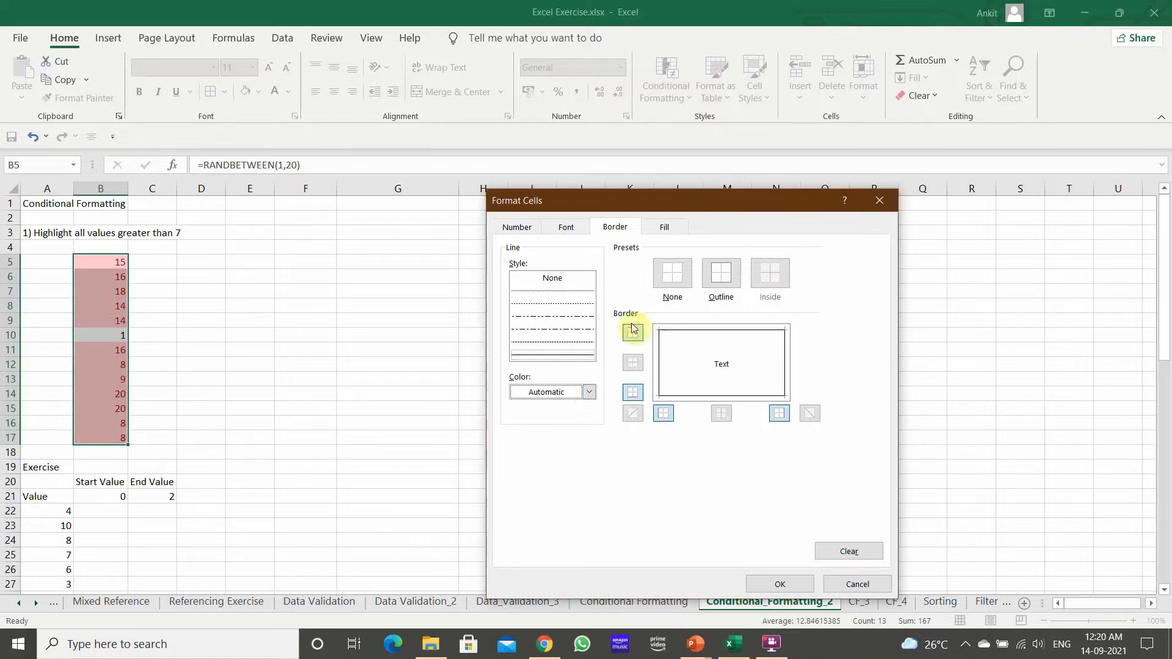
pyautogui.click(723, 278)
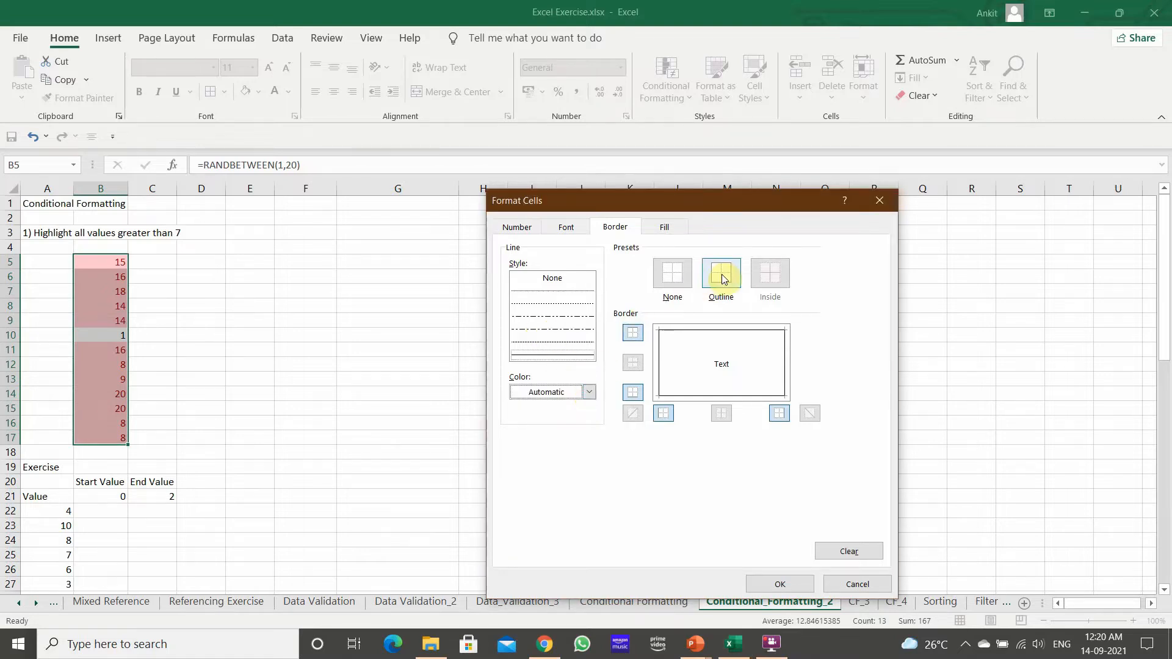
pyautogui.click(790, 583)
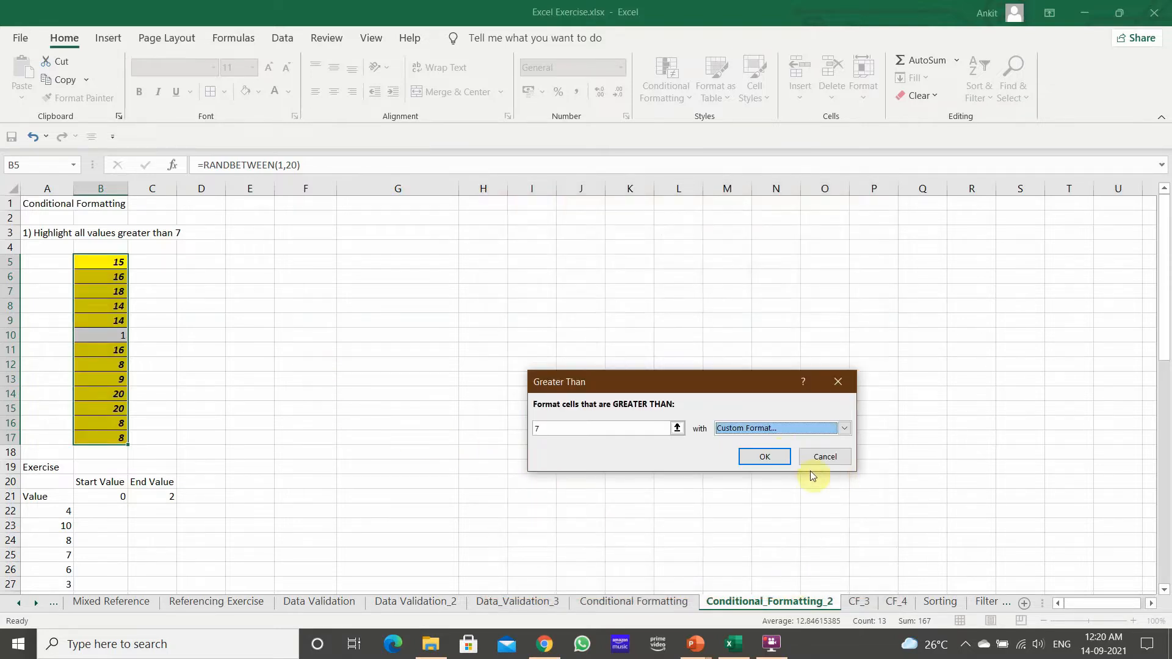
pyautogui.click(784, 458)
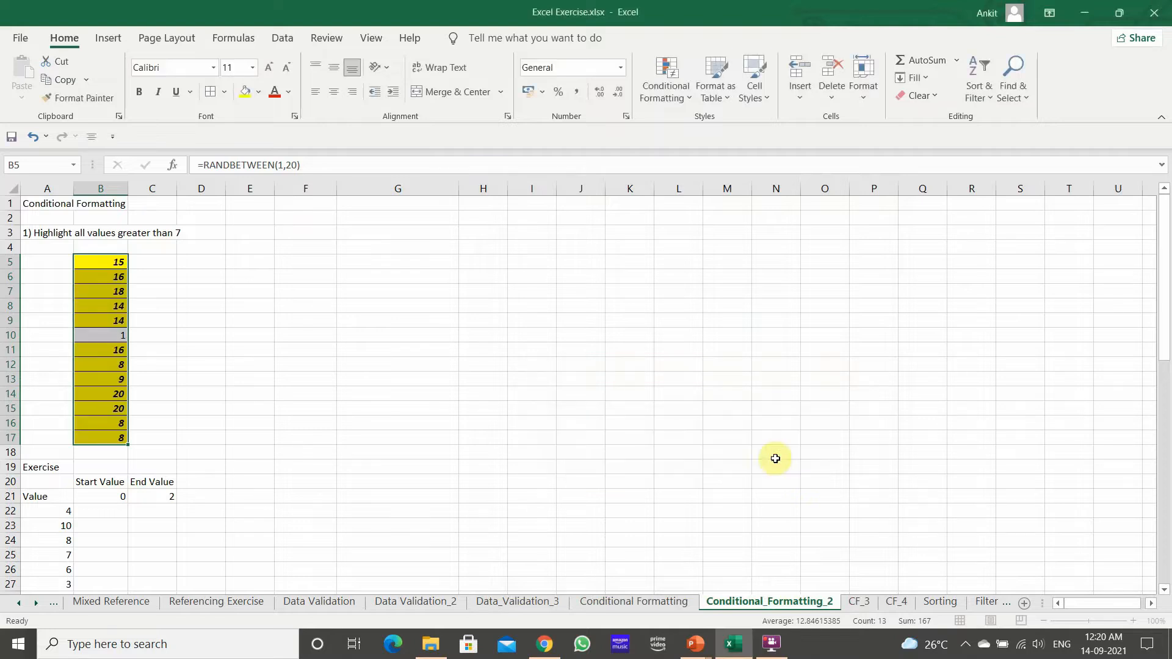
# Step: Check the formatted cells in B5:B17 against the greater-than-7 condition
pyautogui.click(426, 381)
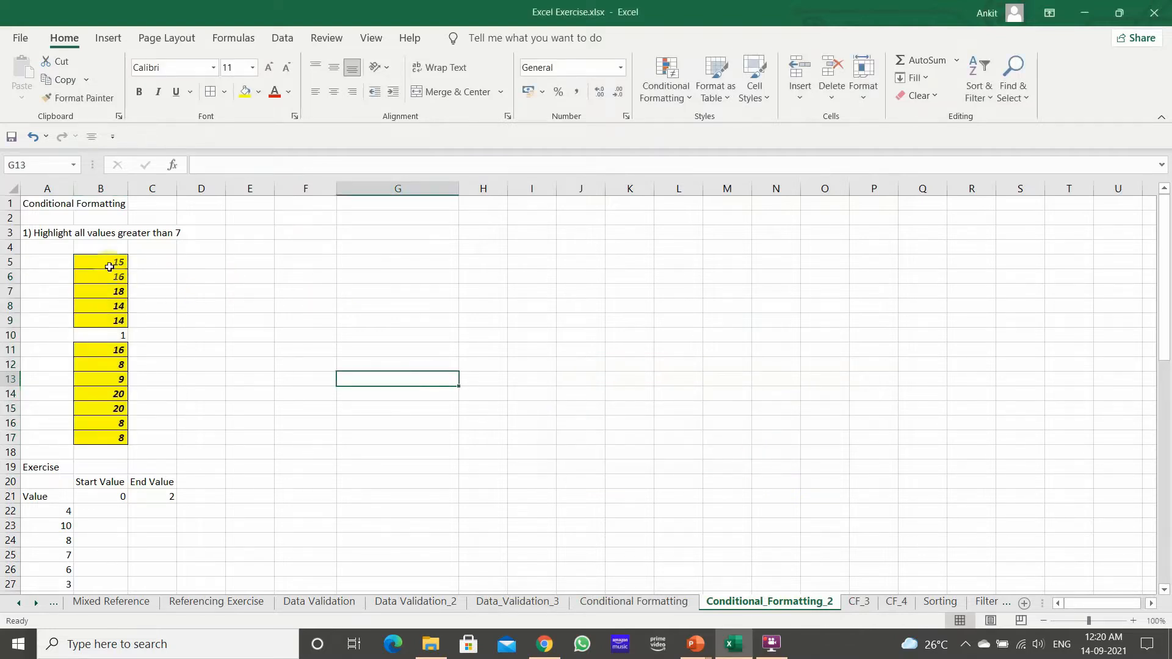
pyautogui.moveTo(107, 261); pyautogui.dragTo(101, 287)
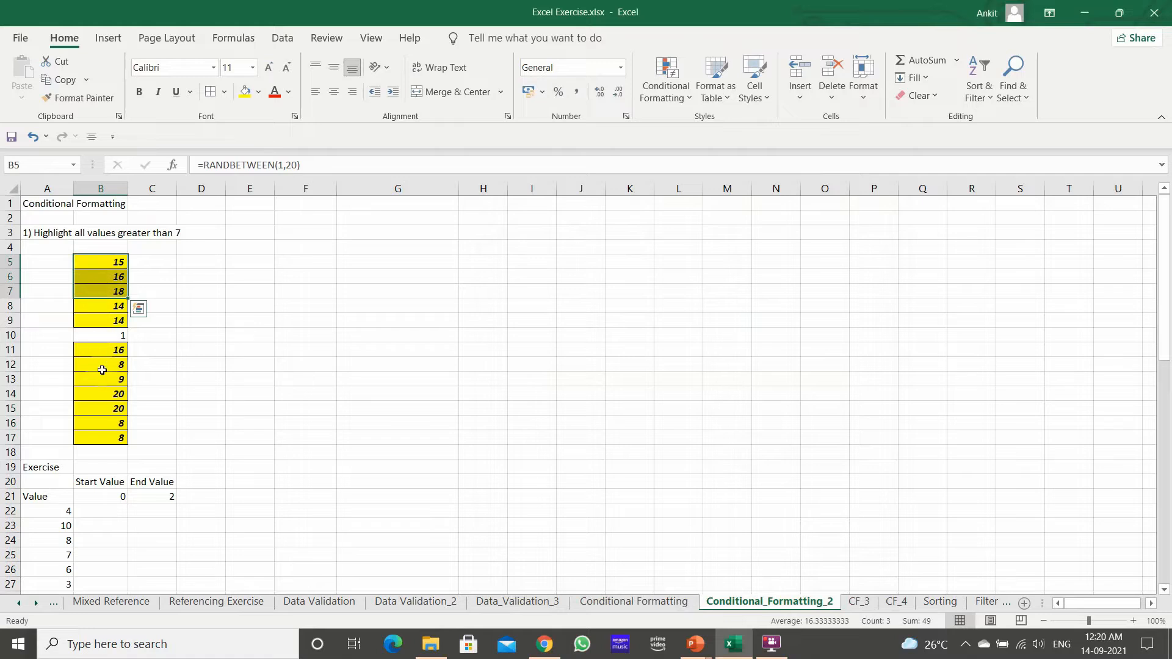
pyautogui.click(98, 306)
pyautogui.click(94, 365)
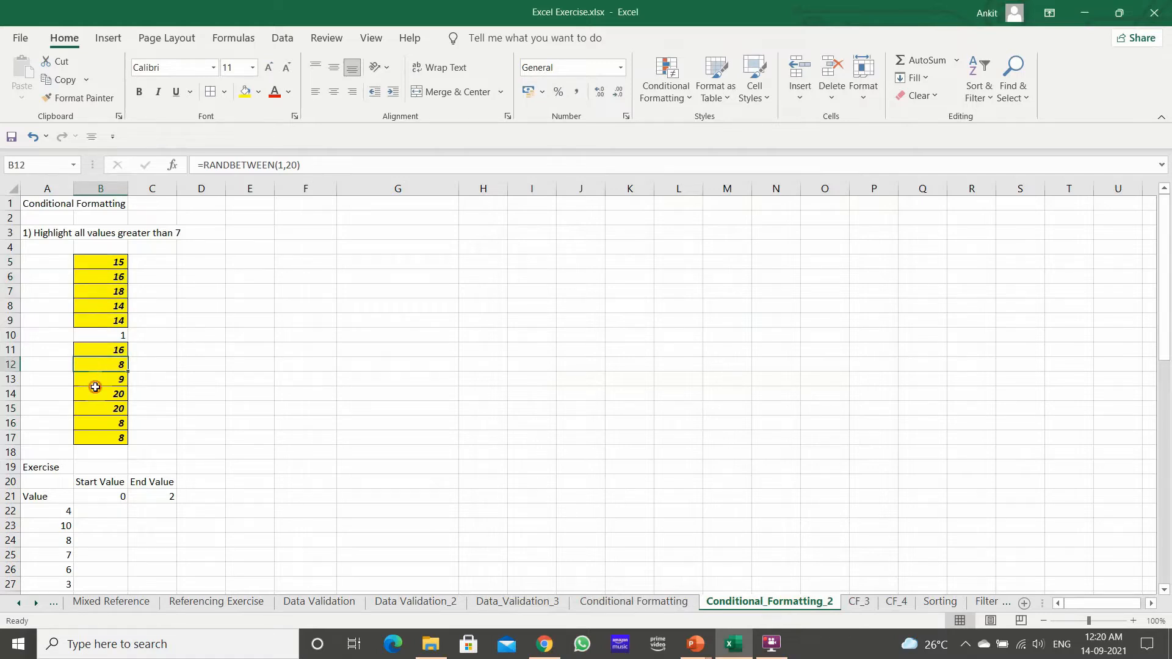
pyautogui.click(94, 393)
pyautogui.click(96, 423)
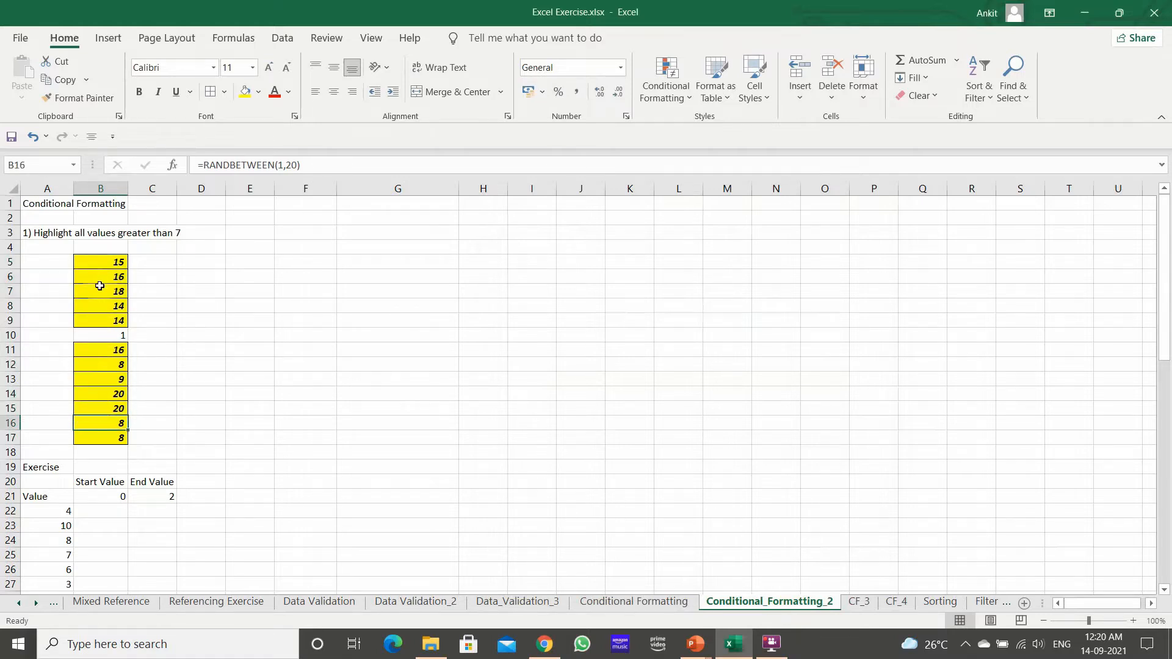
# Step: Review the next exercise's values in A22:A30 and its start and end values in B21 and C21
pyautogui.scroll(-2, 218, 335)
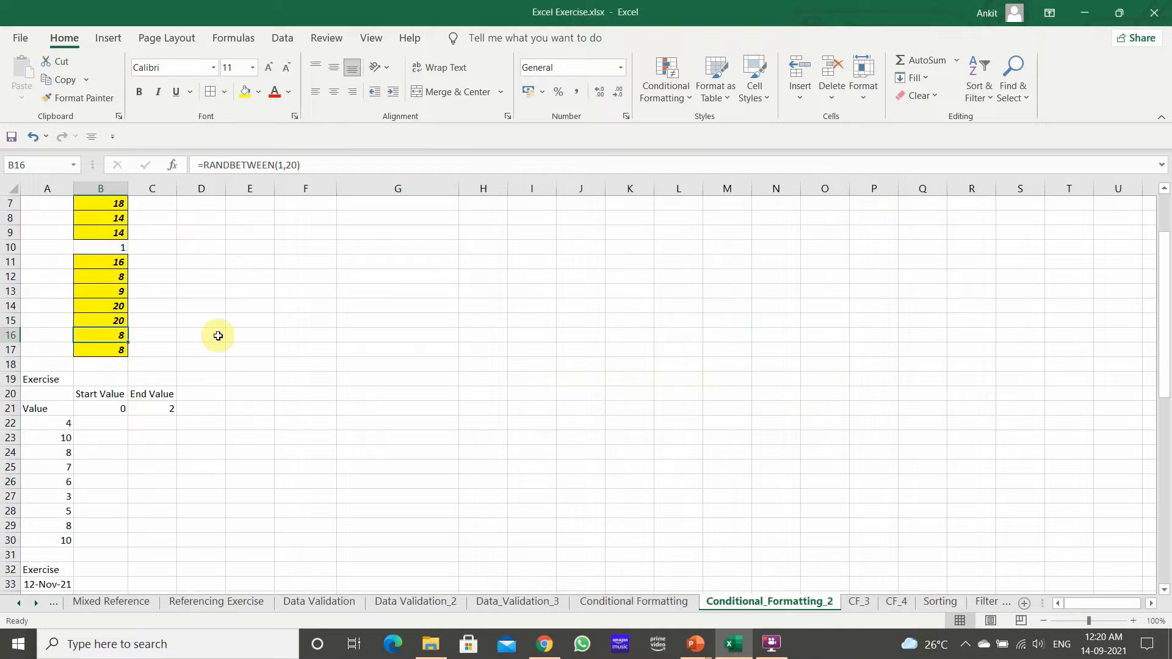
pyautogui.scroll(-1, 246, 412)
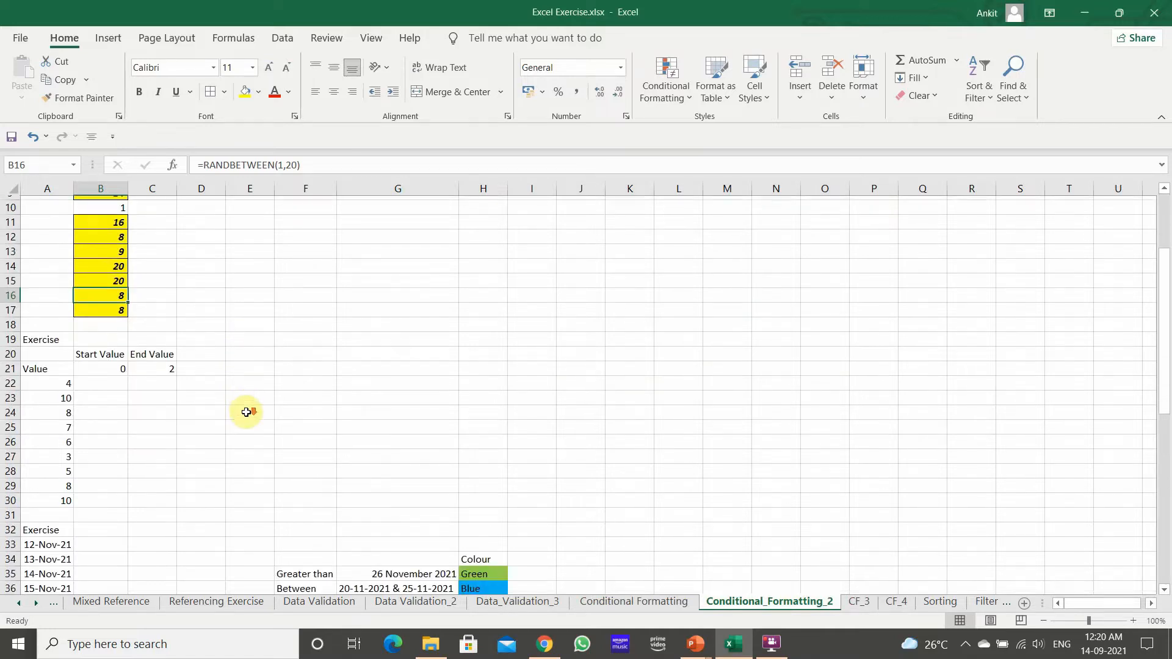
pyautogui.moveTo(65, 380); pyautogui.dragTo(62, 495)
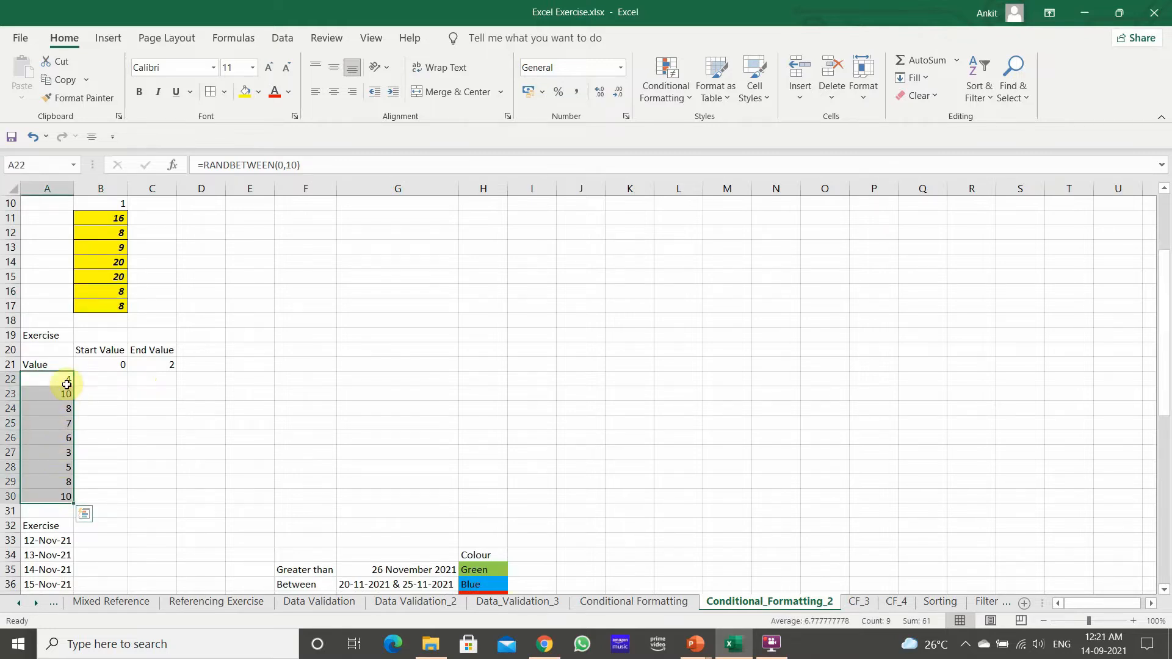
pyautogui.click(110, 374)
pyautogui.click(124, 364)
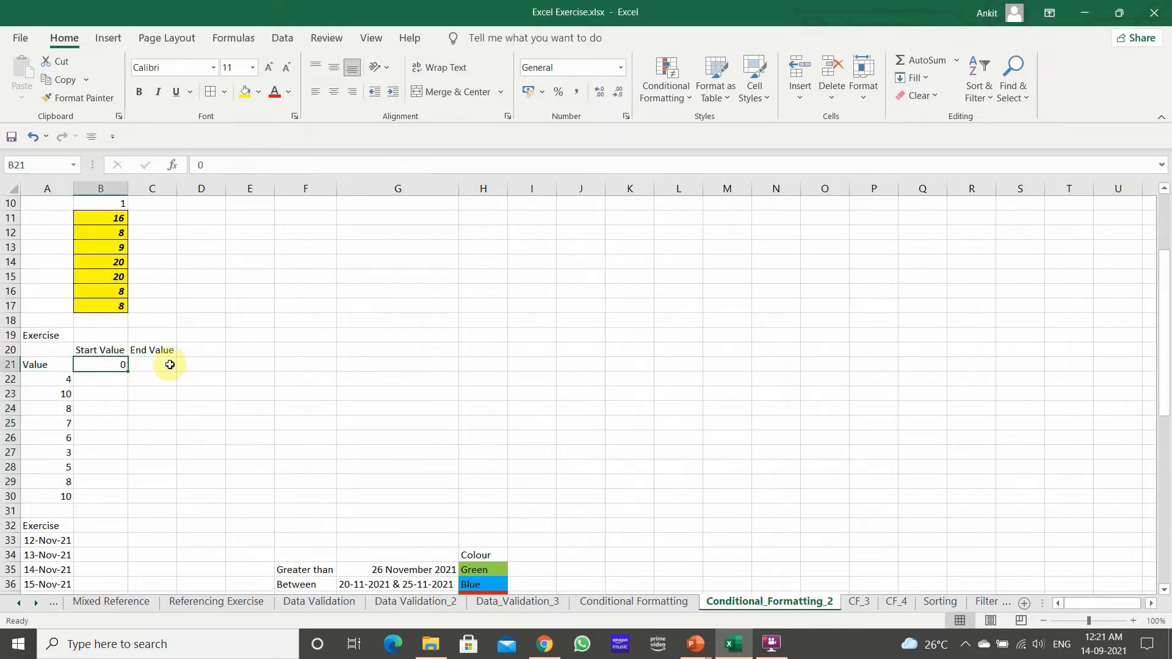
pyautogui.click(169, 363)
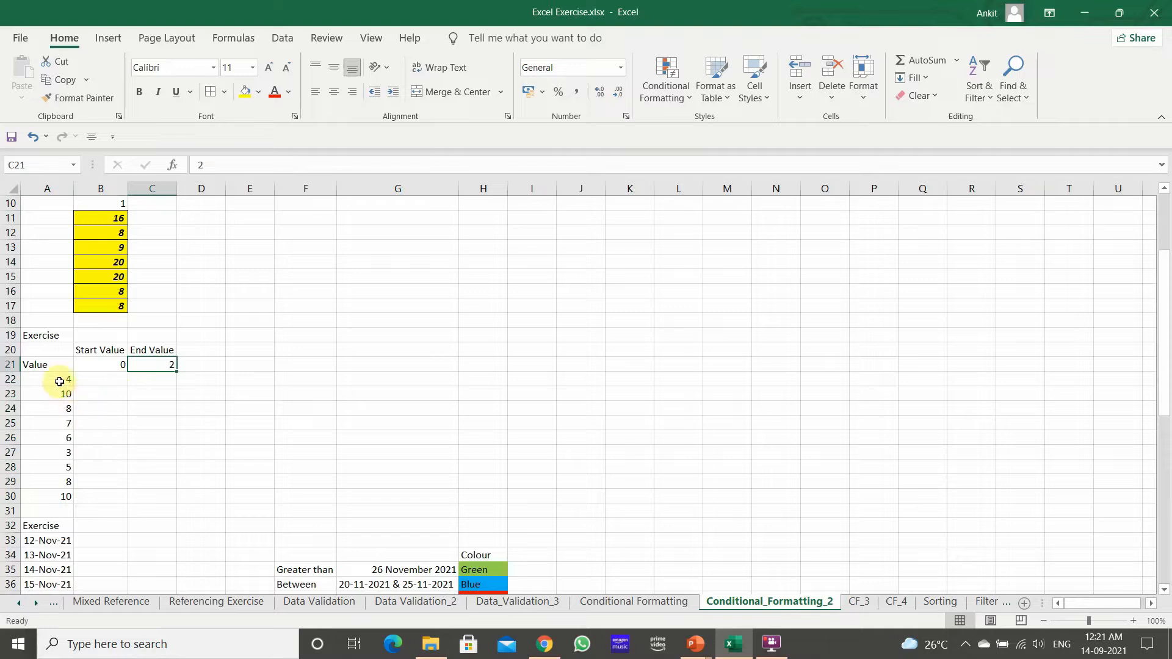
# Step: Start a Between highlight rule on A22:A30 with a lower limit of 0 and an upper limit of 2
pyautogui.moveTo(59, 379); pyautogui.dragTo(52, 504)
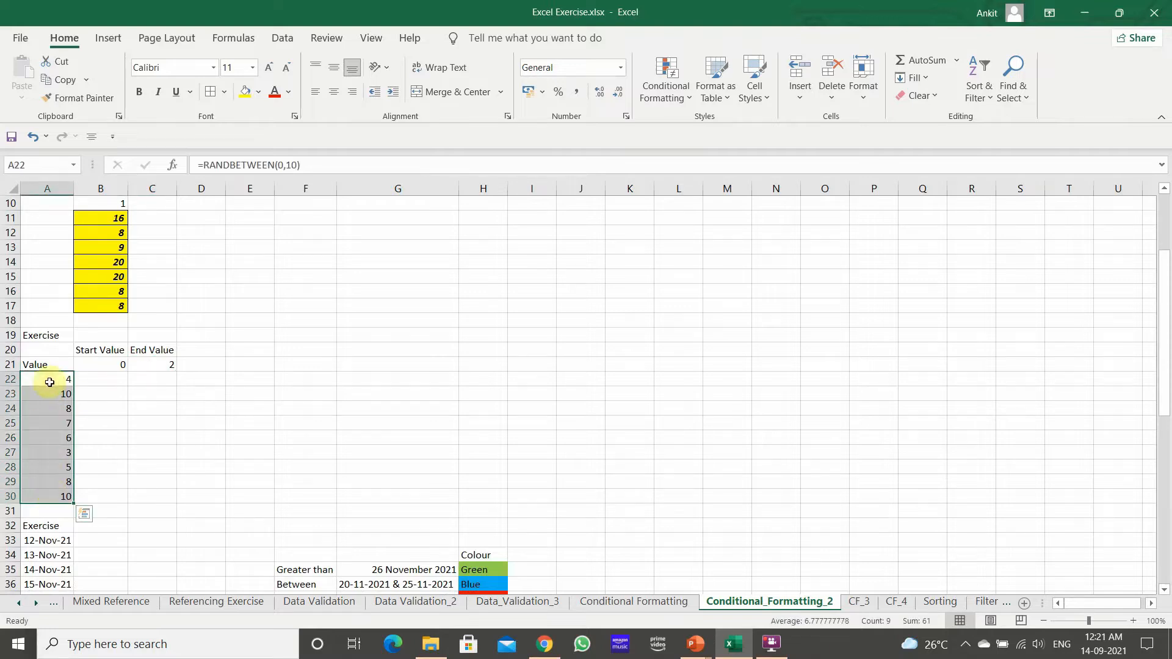
pyautogui.moveTo(51, 377); pyautogui.dragTo(49, 498)
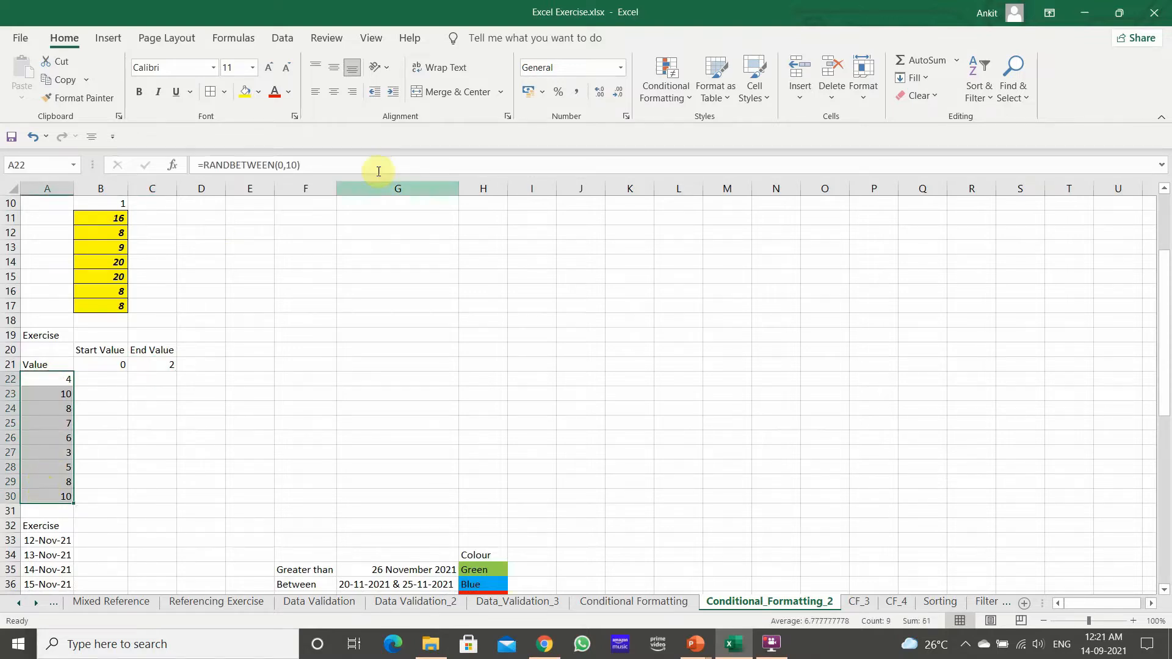
pyautogui.click(688, 89)
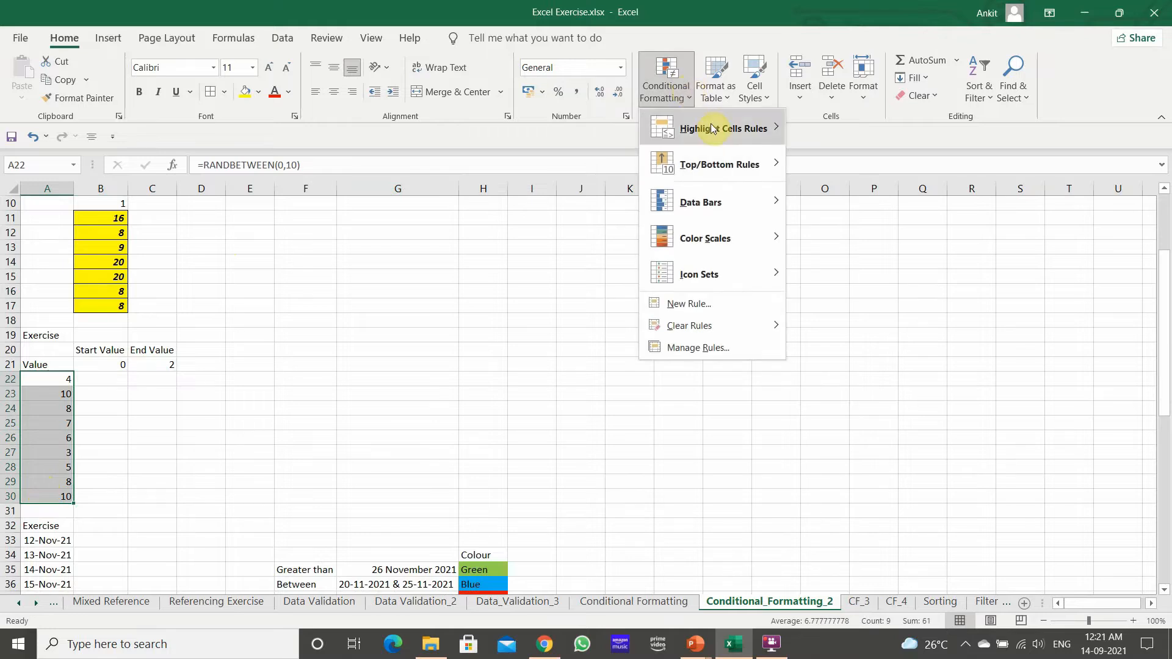
pyautogui.moveTo(774, 139)
pyautogui.click(870, 200)
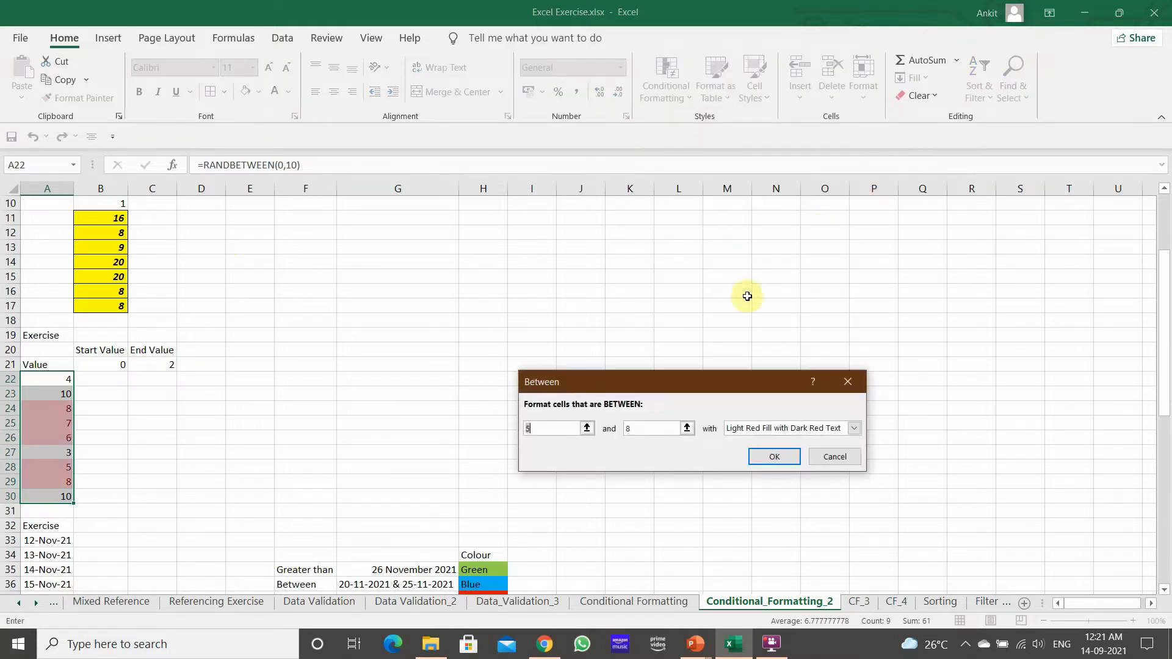
pyautogui.click(556, 428)
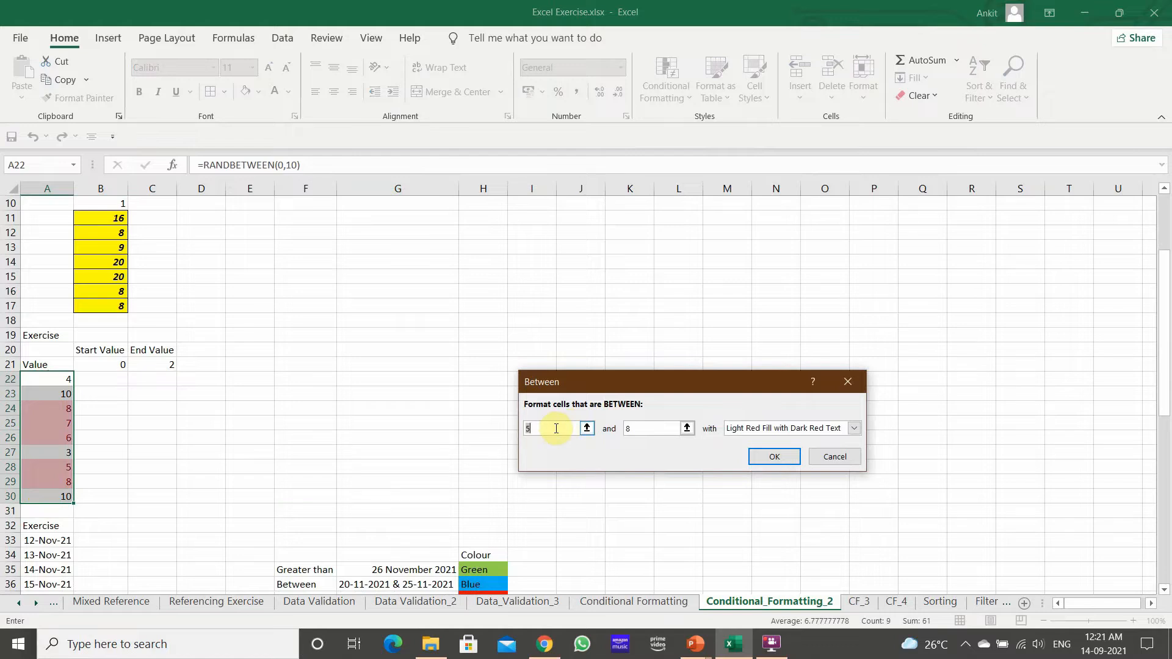
pyautogui.press('BackSpace')
pyautogui.write('0')
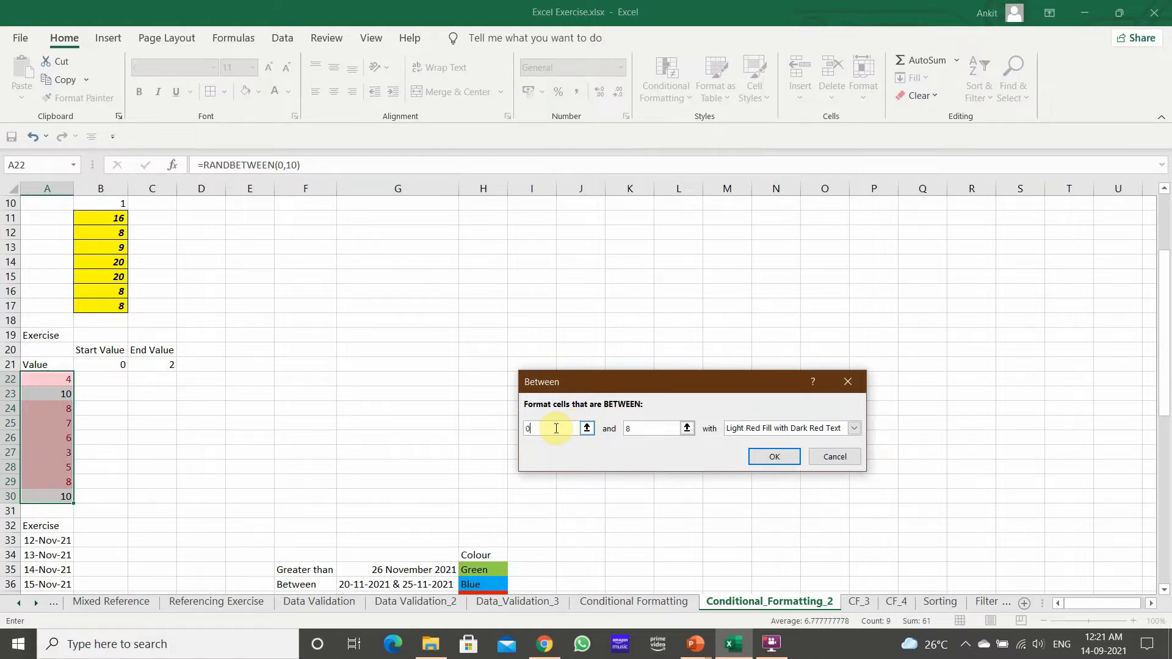
pyautogui.click(634, 432)
pyautogui.write('2')
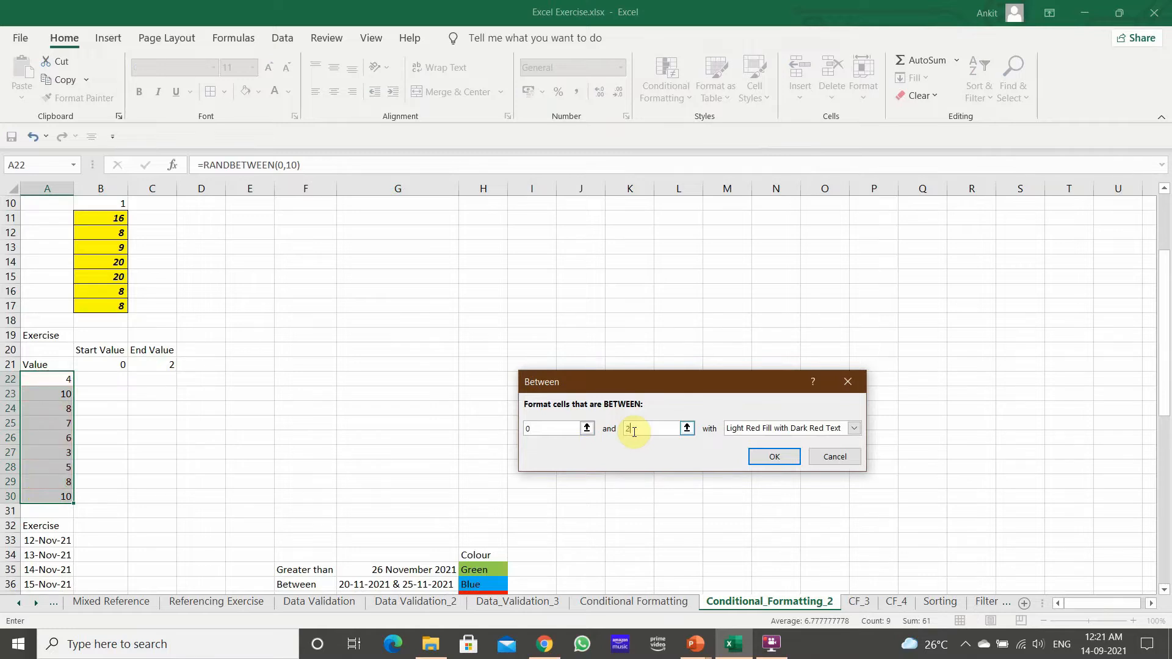
# Step: Replace the Between rule's limits with references to start value cell B21 and end value cell C21
pyautogui.click(554, 428)
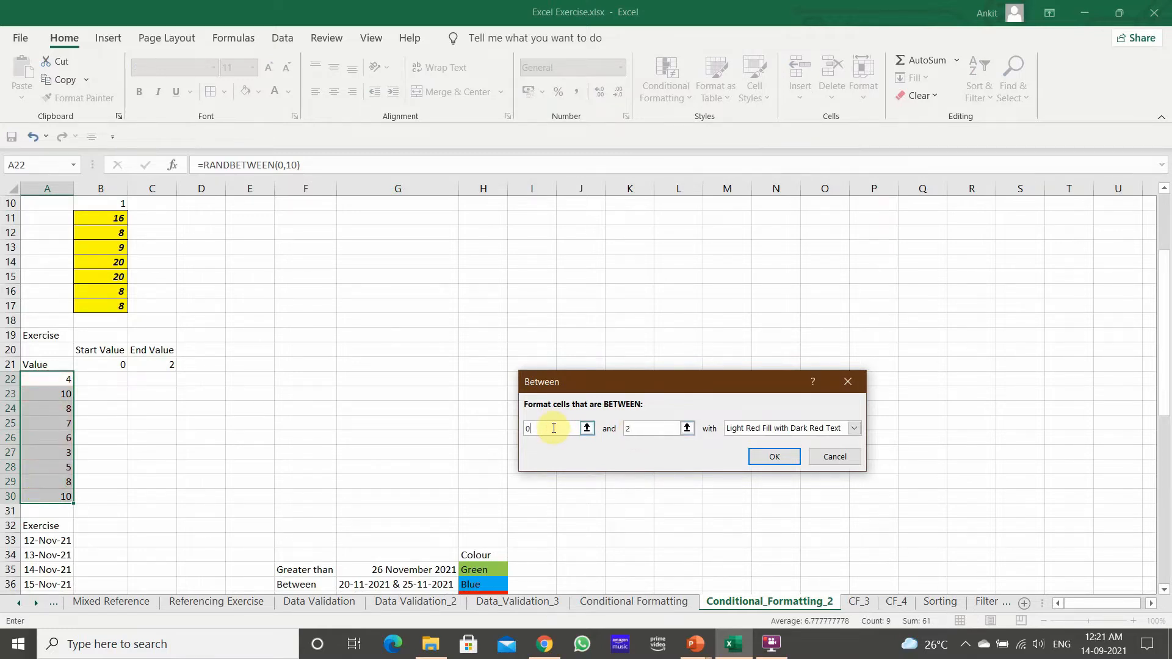
pyautogui.click(119, 365)
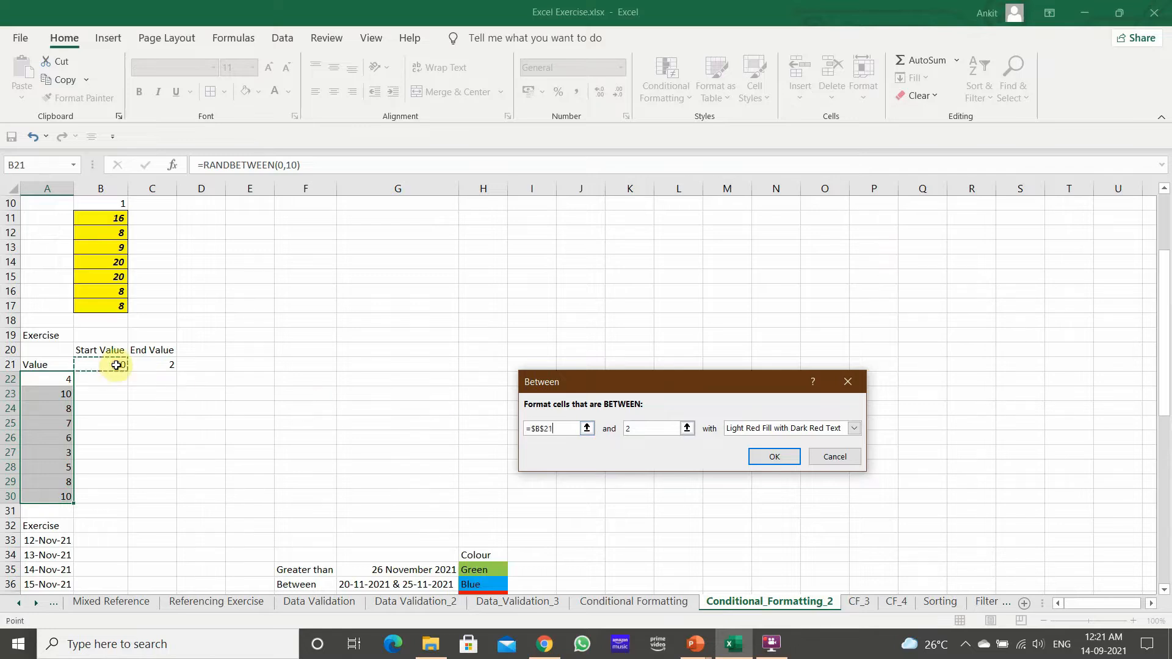
pyautogui.click(653, 433)
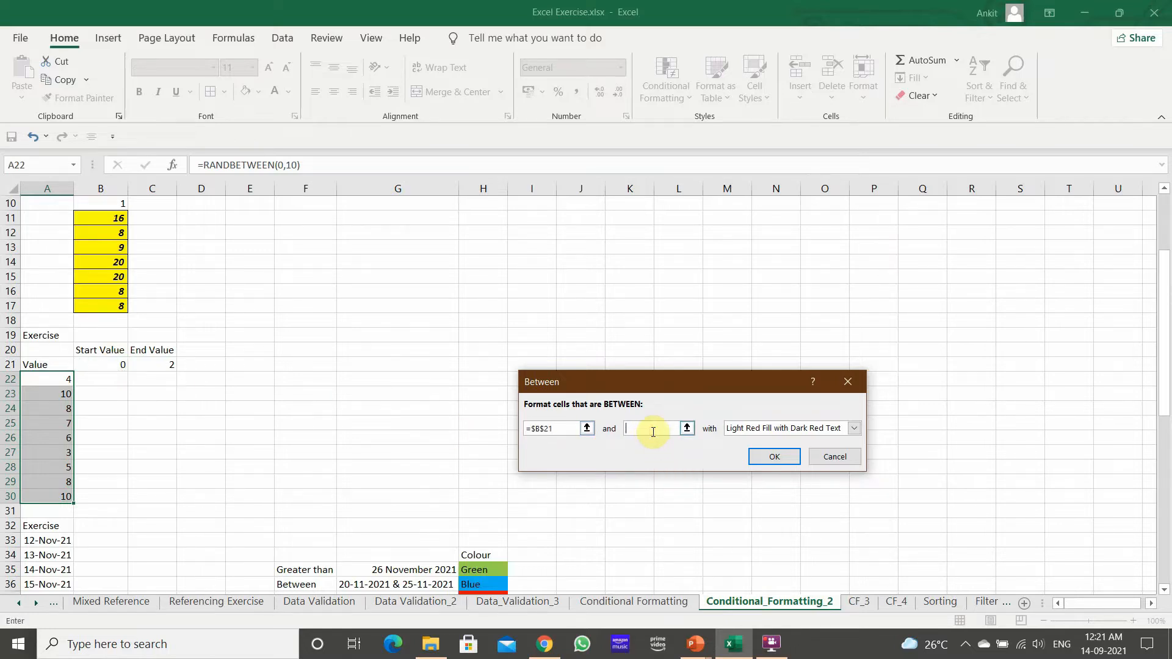
pyautogui.click(147, 365)
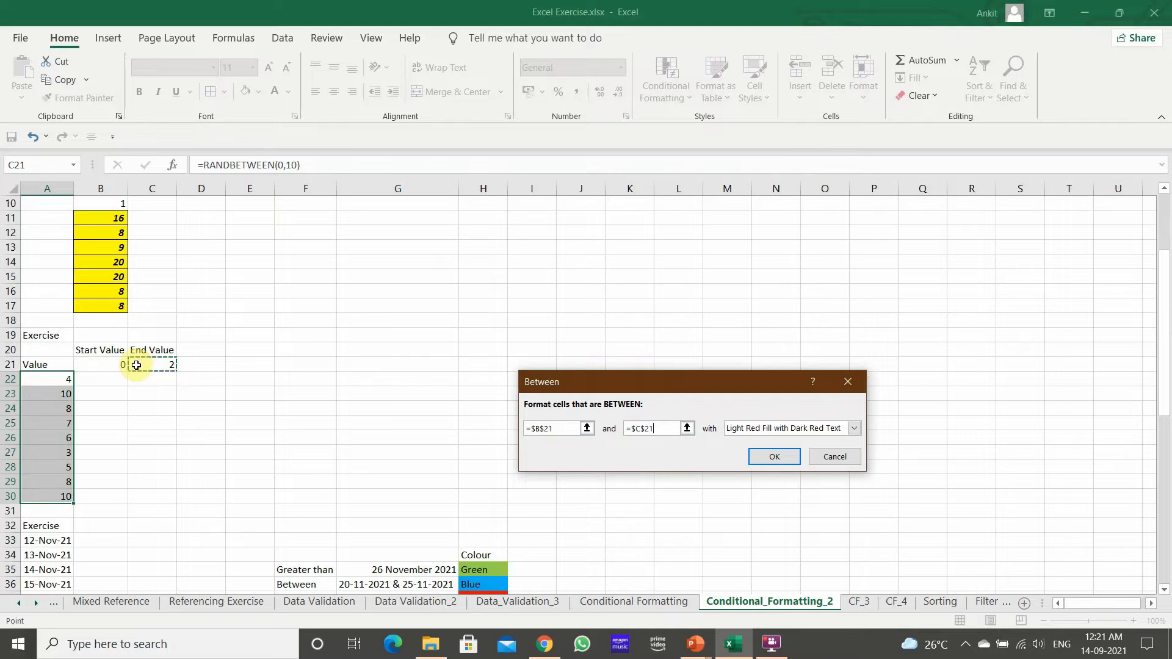
# Step: Choose a custom format for the Between rule and give it a light green fill
pyautogui.click(854, 428)
pyautogui.click(824, 504)
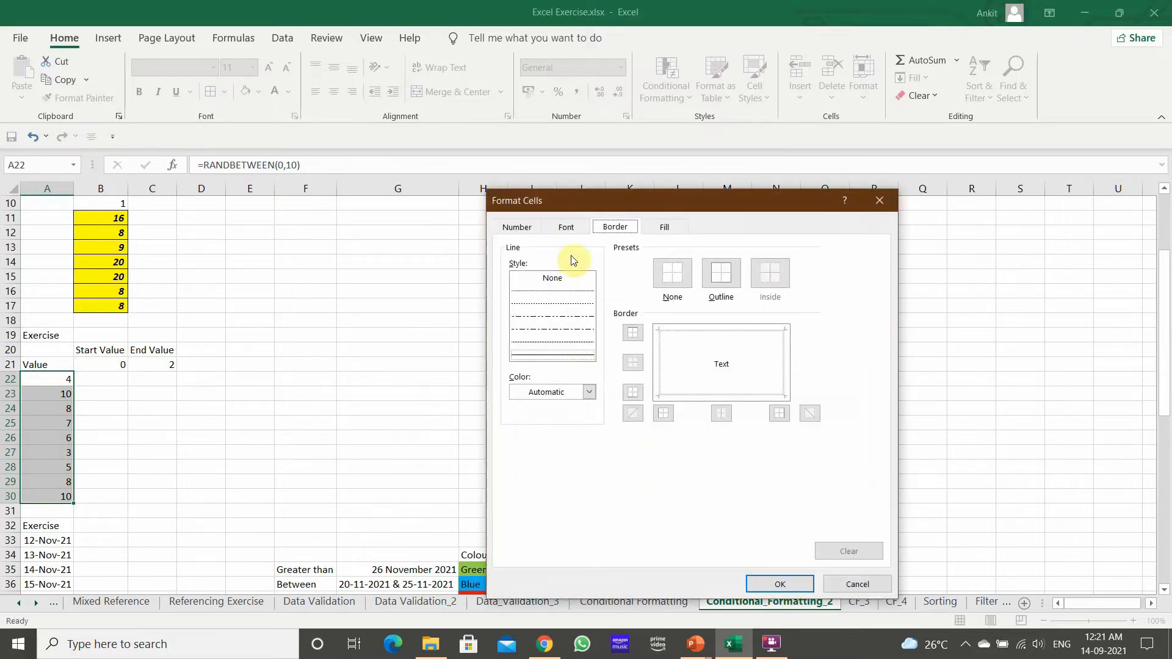
pyautogui.click(664, 228)
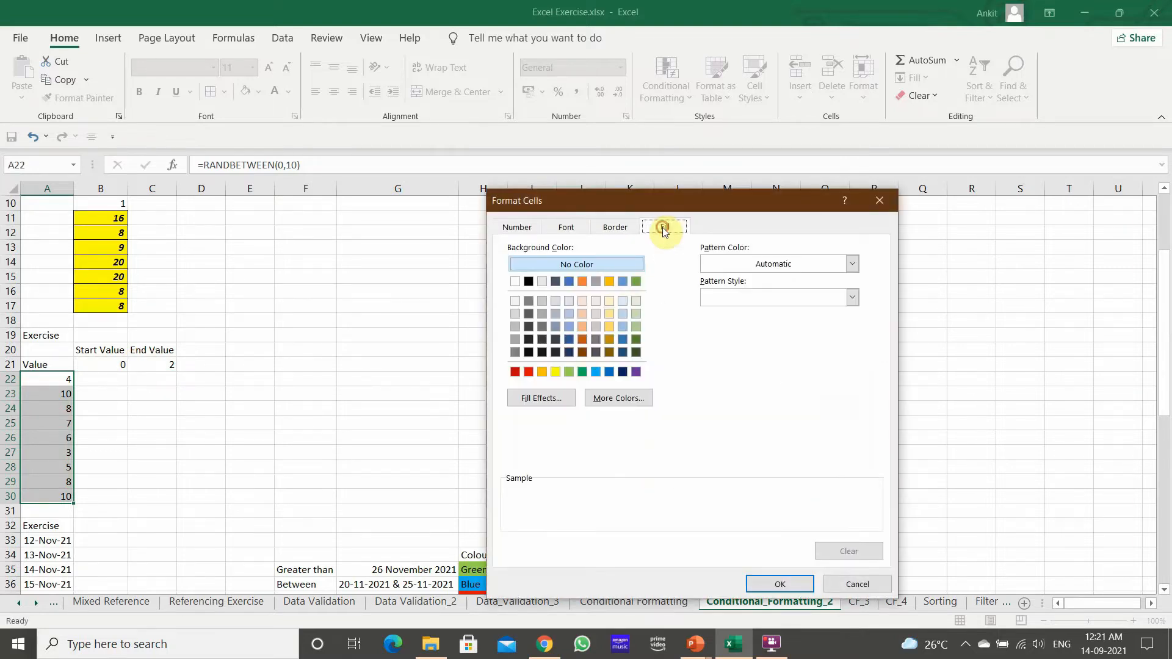
pyautogui.click(569, 372)
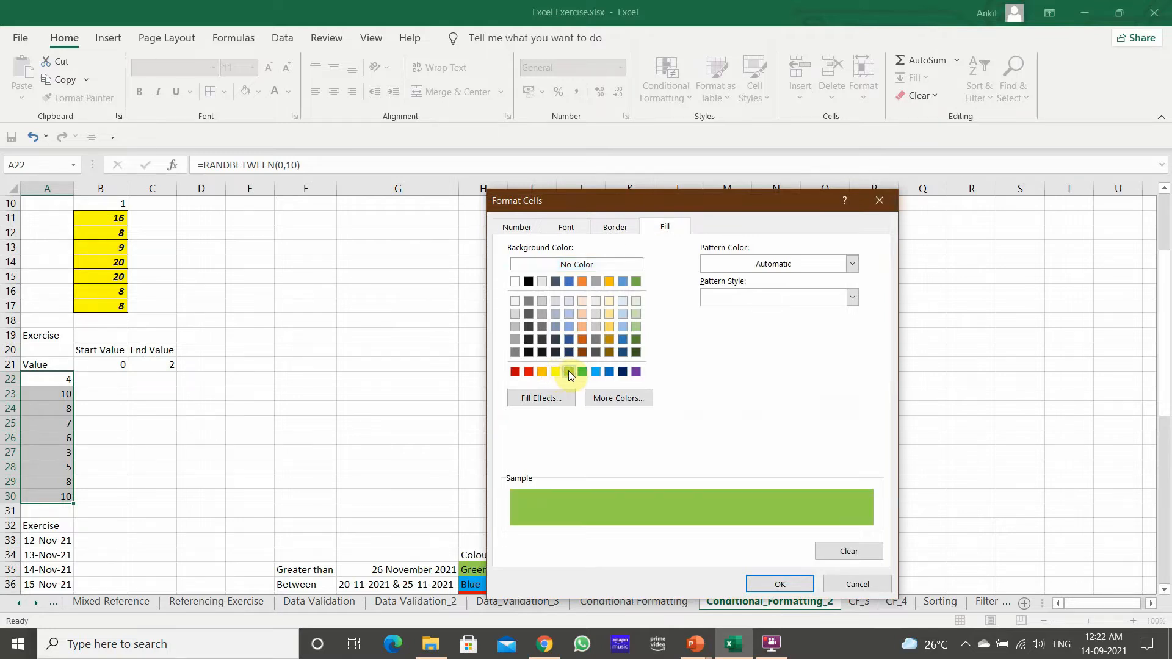
# Step: Add an outline border and bold font to the custom format and apply the Between rule to A22:A30
pyautogui.click(606, 226)
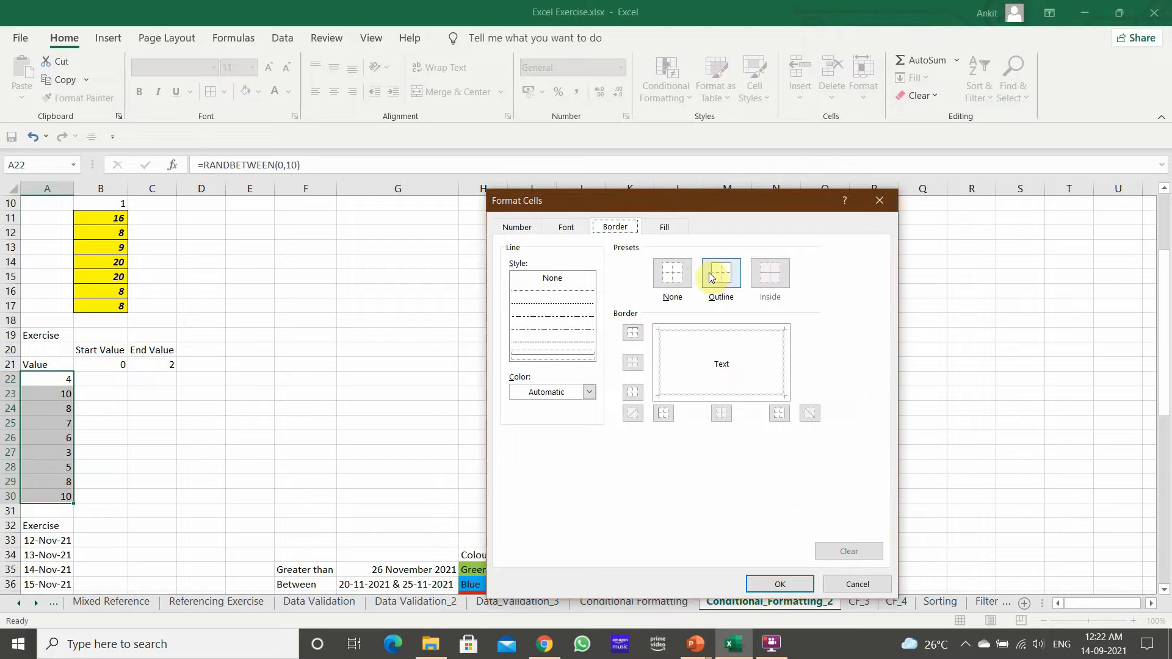
pyautogui.click(709, 272)
pyautogui.click(572, 229)
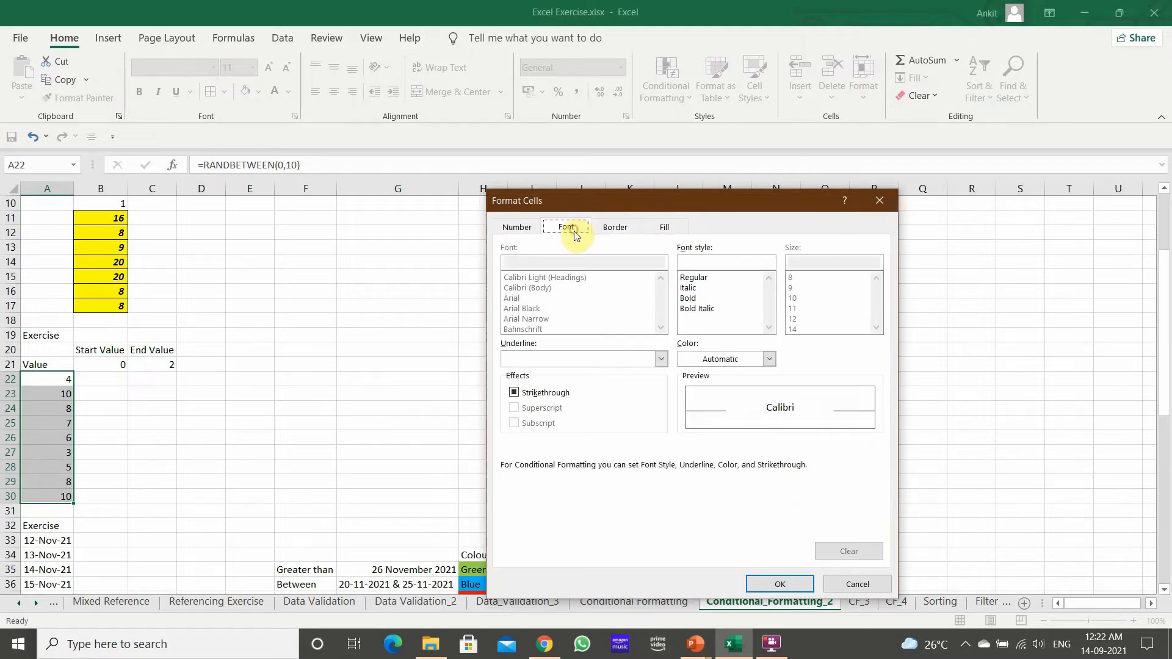
pyautogui.click(690, 298)
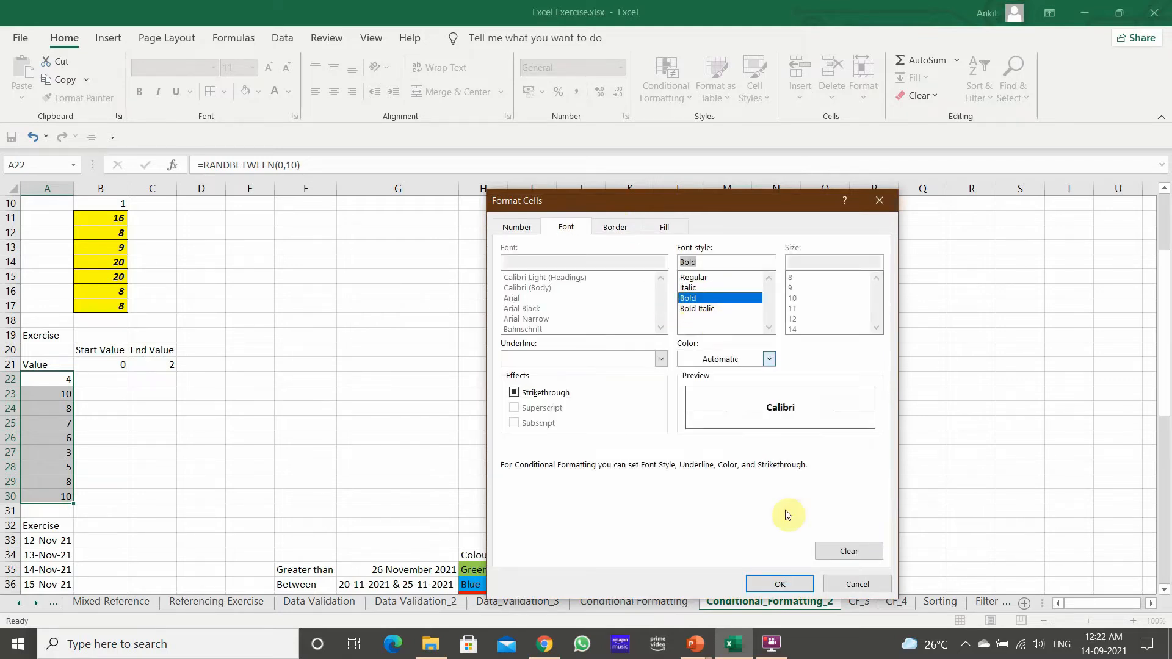
pyautogui.click(780, 584)
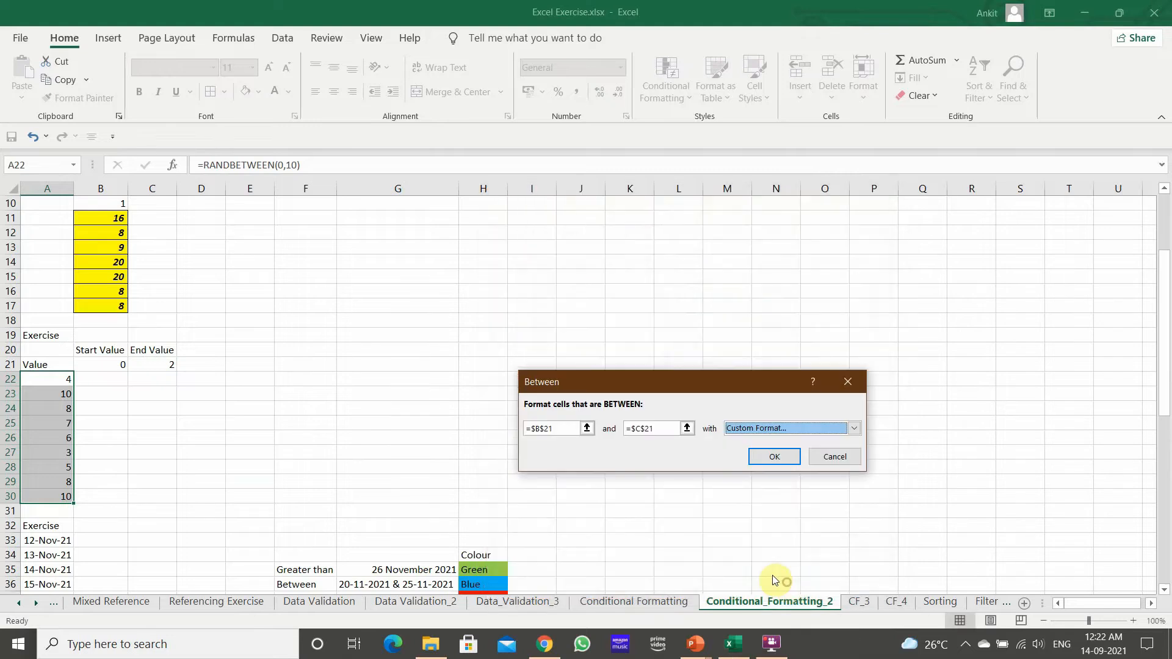
pyautogui.click(771, 459)
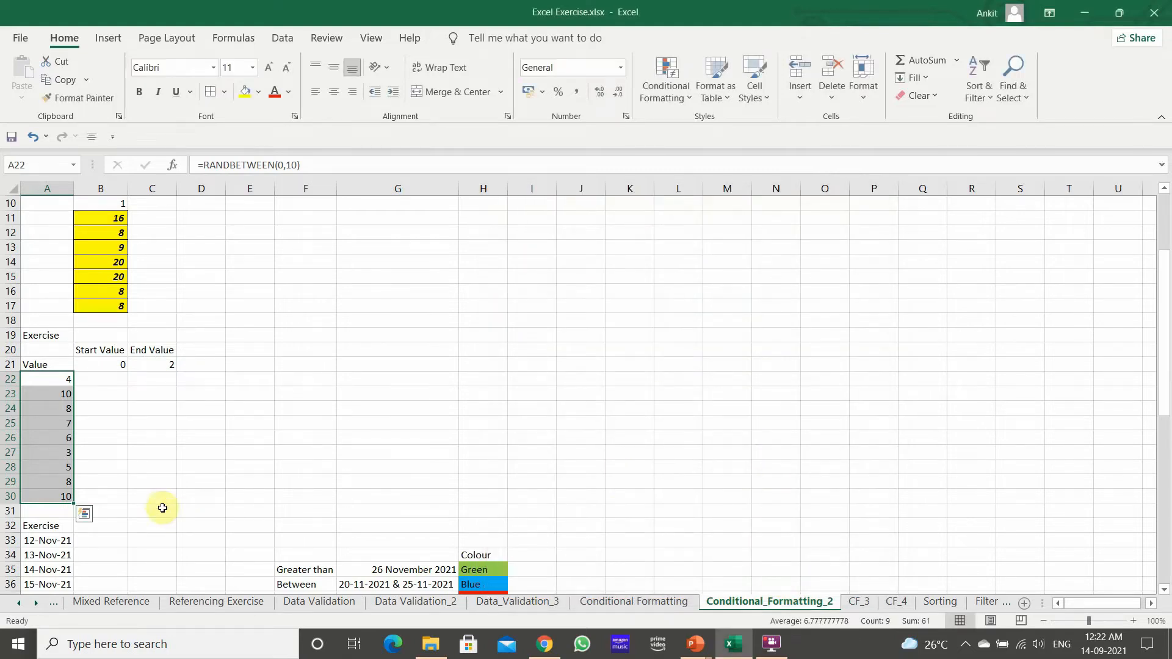
# Step: Check the values in A22:A30 against the Between rule's start and end values
pyautogui.click(105, 473)
pyautogui.click(65, 421)
pyautogui.click(61, 482)
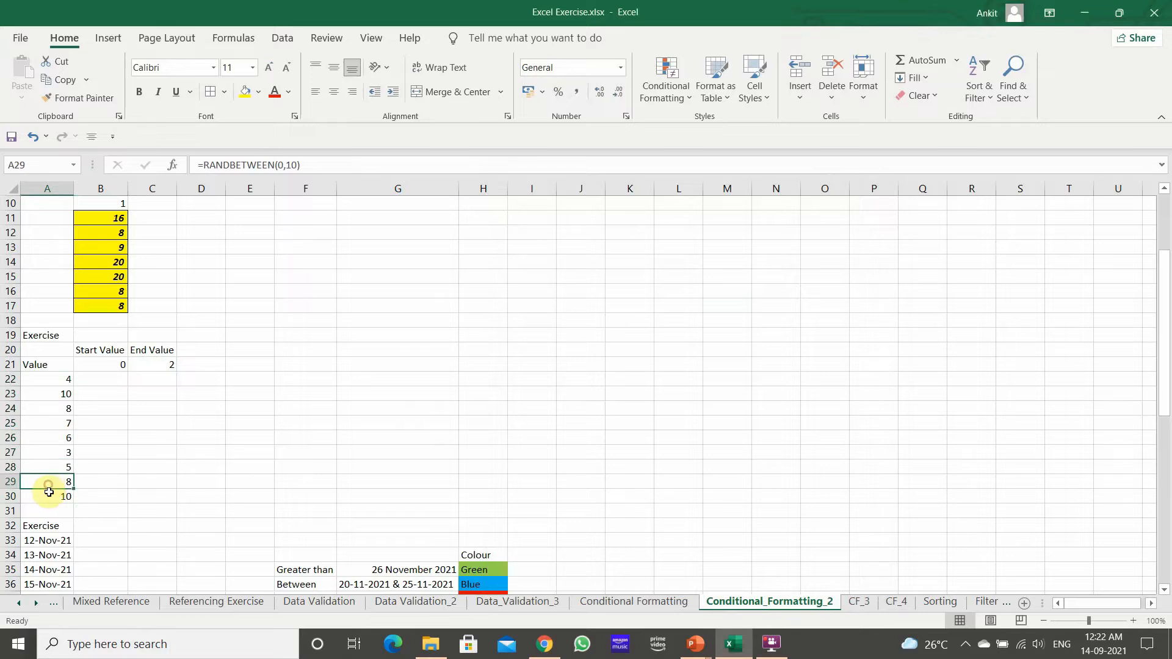
pyautogui.click(53, 438)
pyautogui.press('Up')
pyautogui.press('Up')
pyautogui.press('Up')
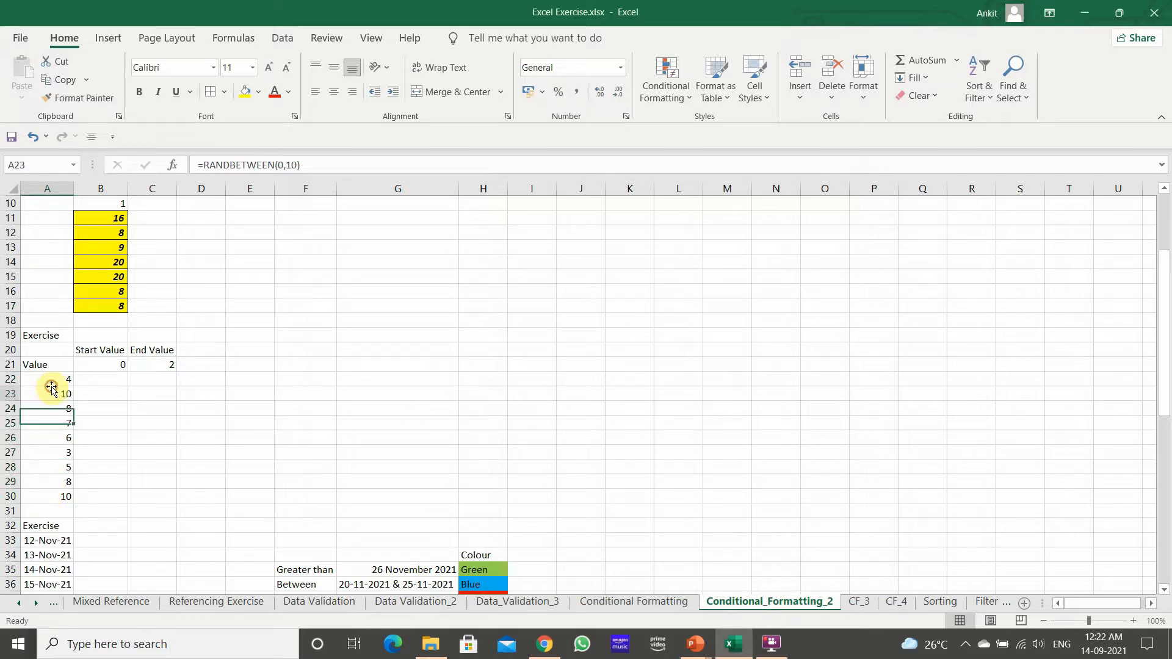
# Step: Set the start value in B21 to 2 and the end value in C21 to 4
pyautogui.click(116, 366)
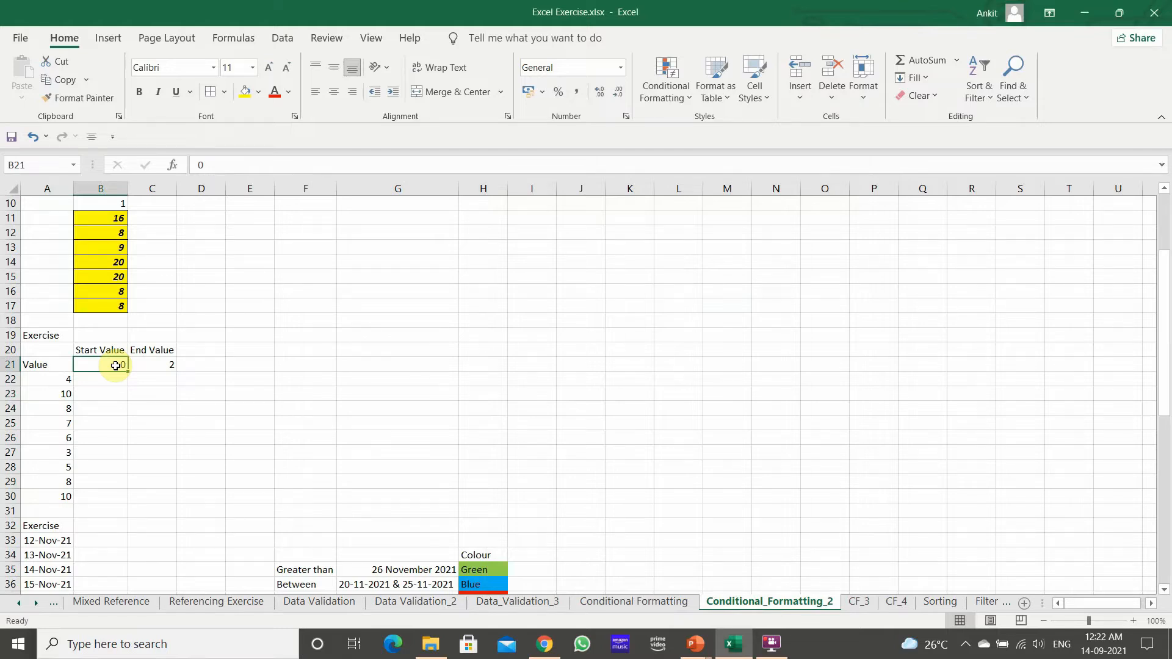
pyautogui.write('2')
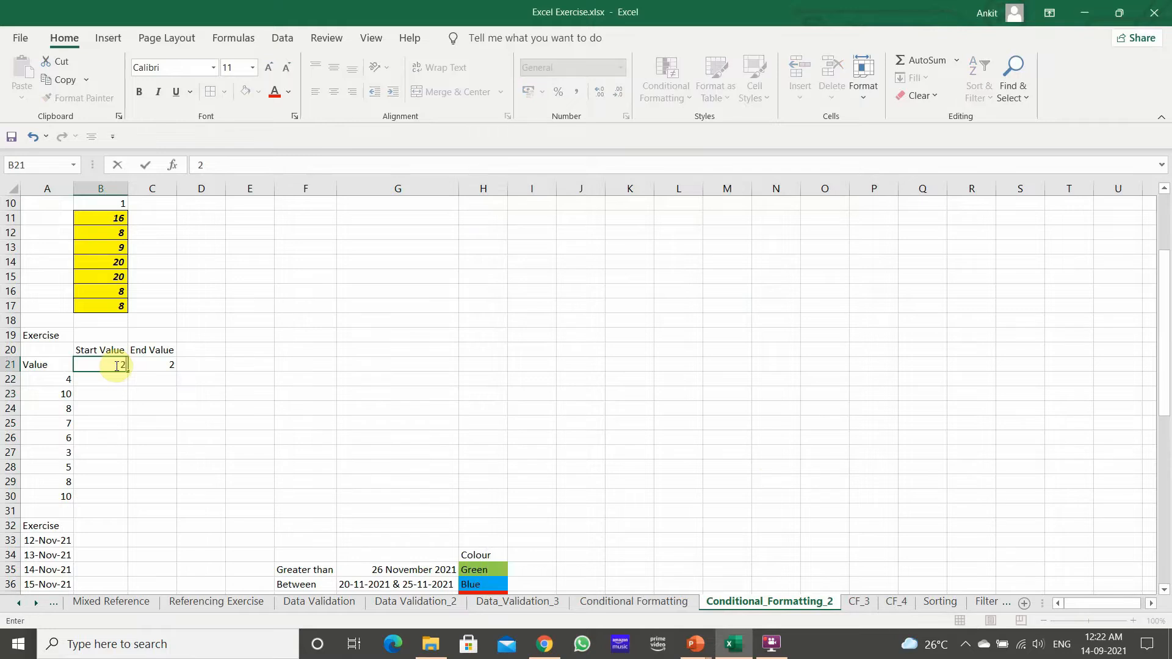
pyautogui.press('Tab')
pyautogui.write('2')
pyautogui.press('BackSpace')
pyautogui.write('4')
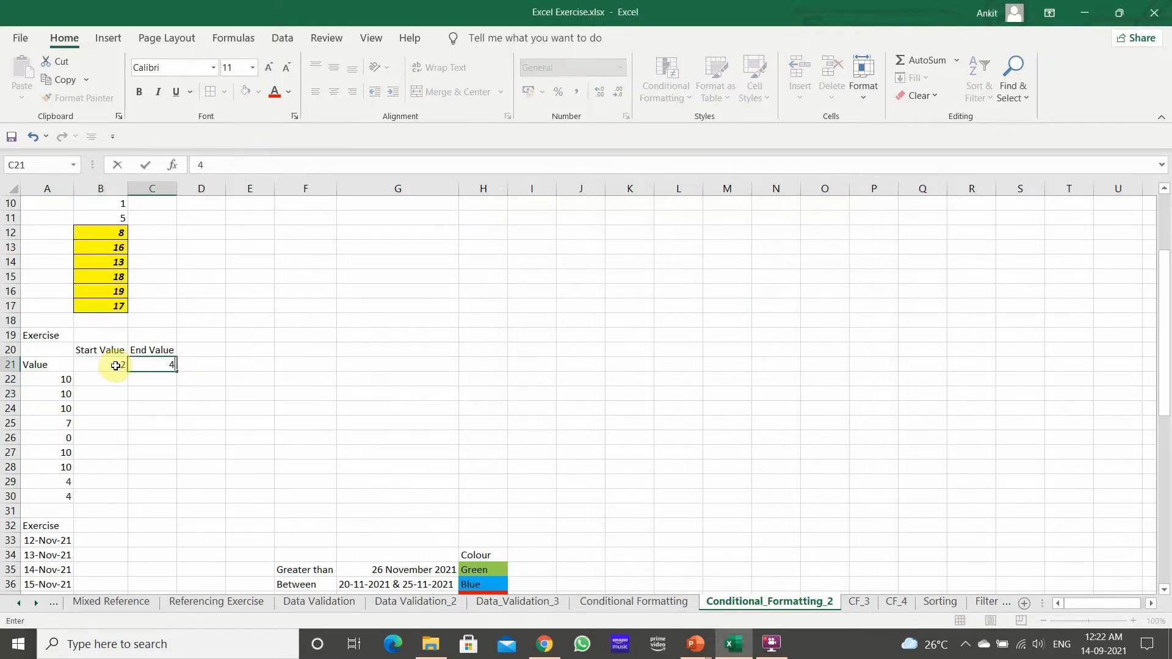
pyautogui.press('Return')
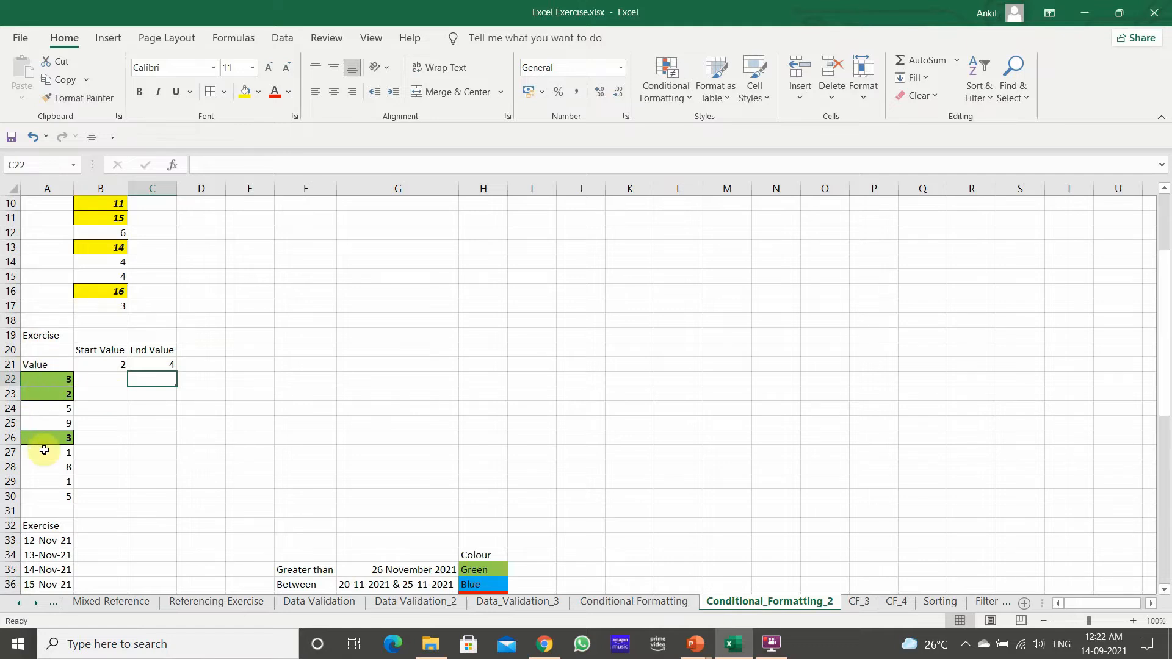
# Step: Set the start value in B21 to 3 and check the highlighting in A22:A30
pyautogui.click(107, 368)
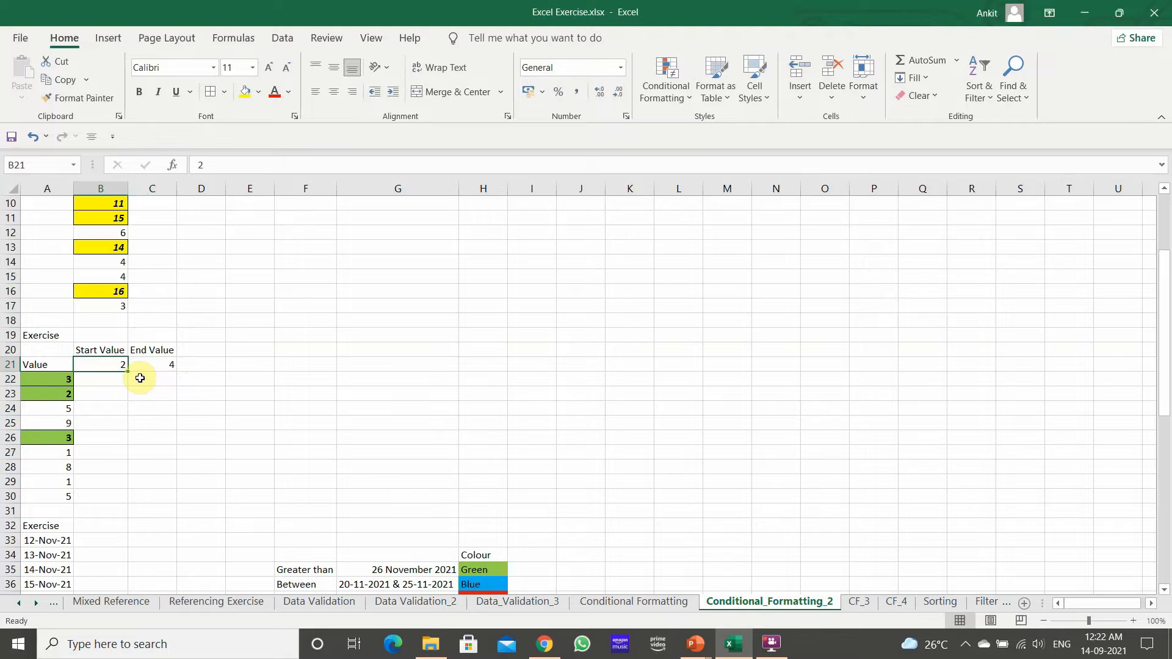
pyautogui.write('3')
pyautogui.press('Return')
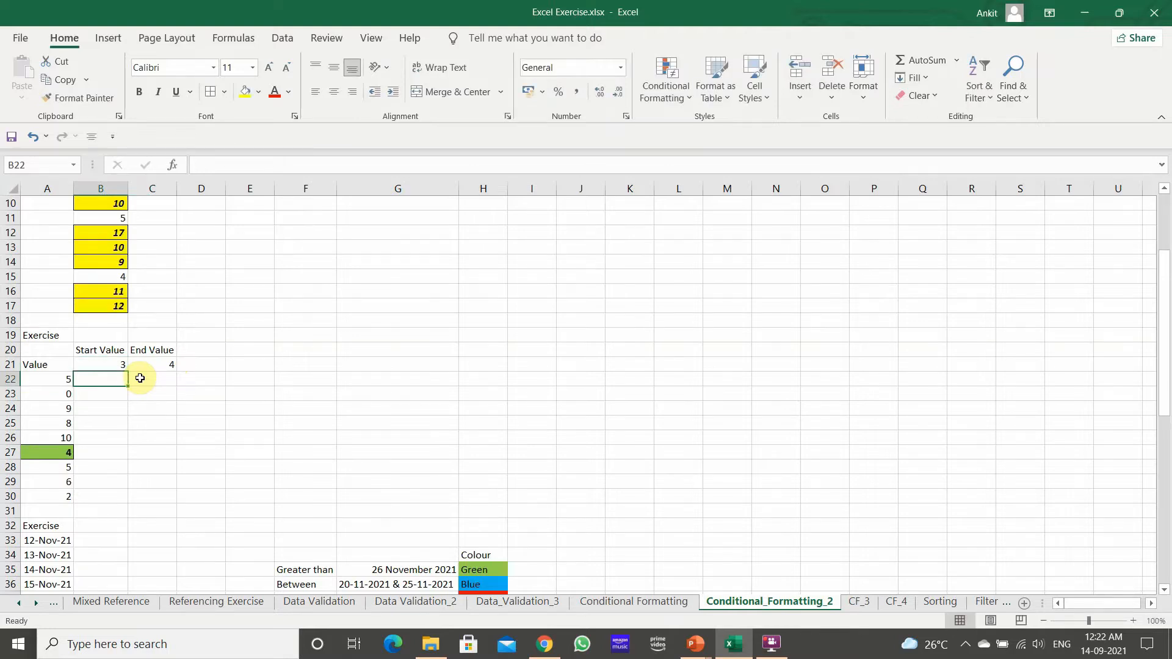
pyautogui.click(65, 378)
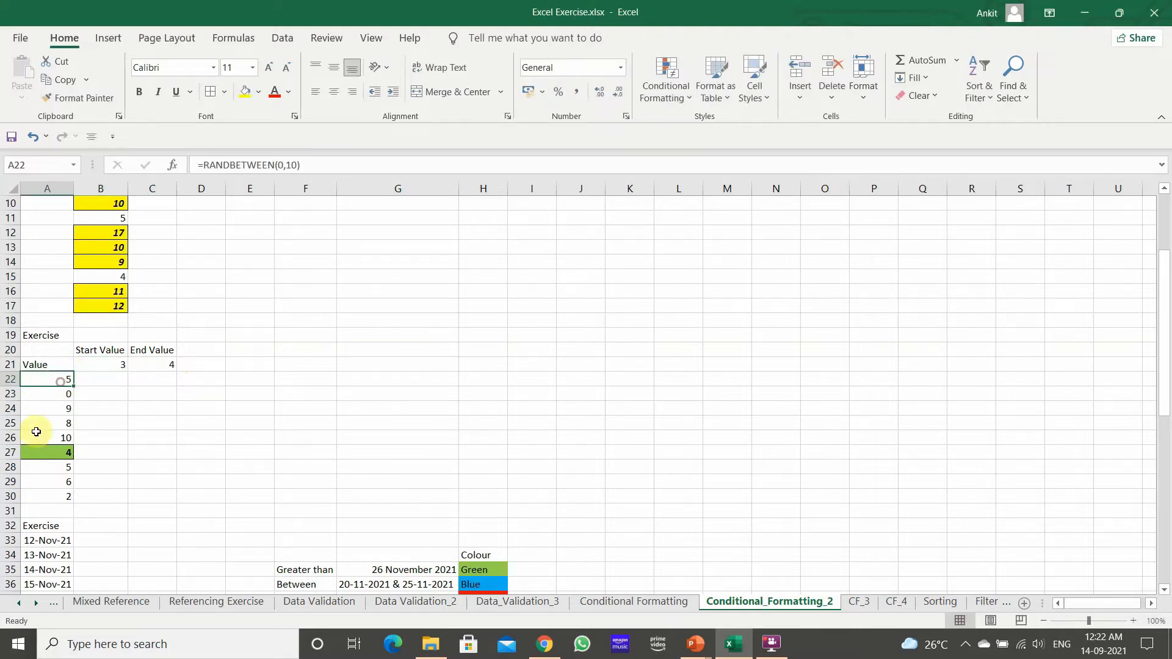
pyautogui.click(66, 452)
pyautogui.click(66, 496)
# Step: Set the start value in B21 to 1
pyautogui.click(110, 363)
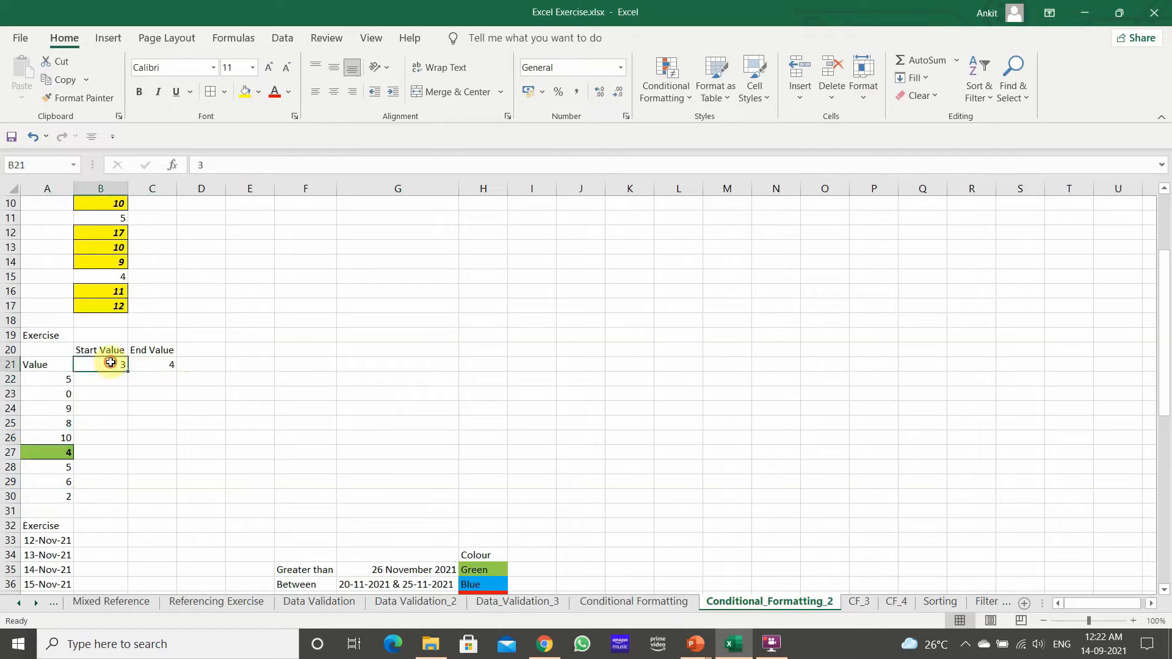
pyautogui.write('1')
pyautogui.press('Return')
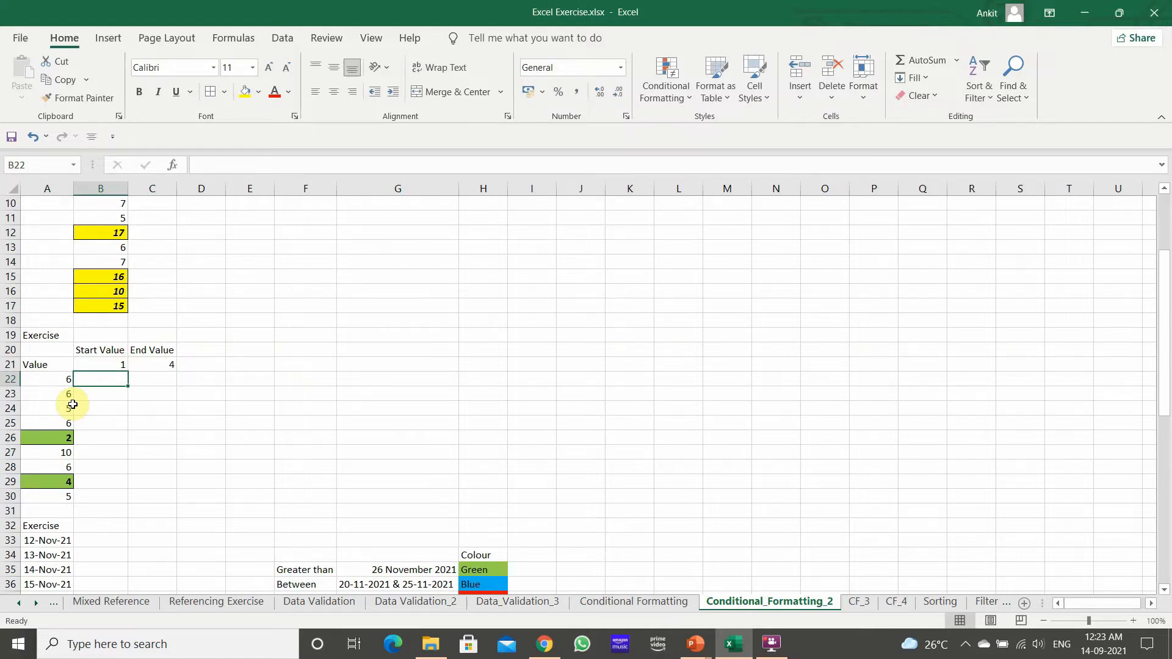
# Step: Review the next exercise's dates in column A and its date criteria and colours in F34:H37
pyautogui.scroll(3, 72, 403)
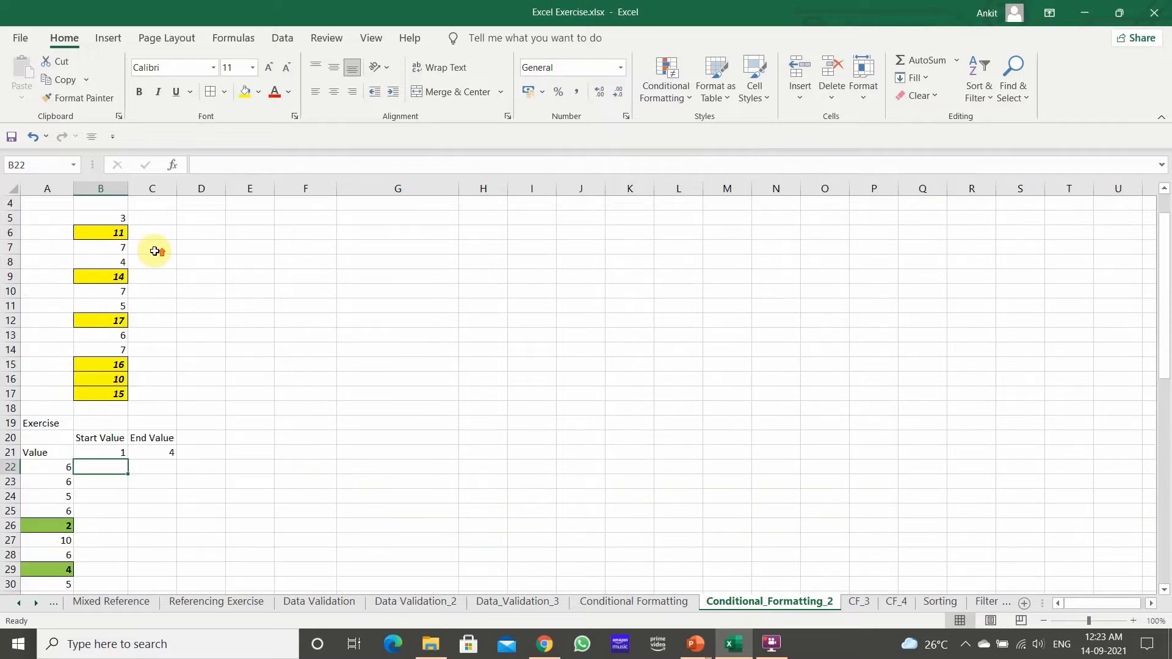
pyautogui.scroll(-7, 155, 251)
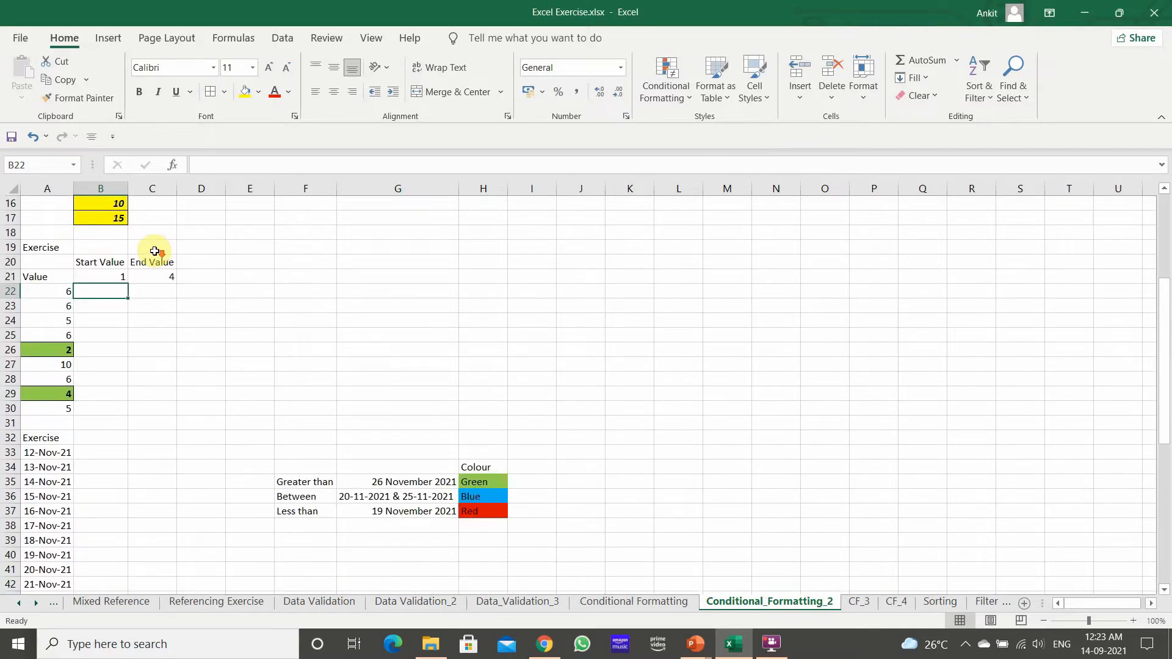
pyautogui.scroll(-5, 154, 251)
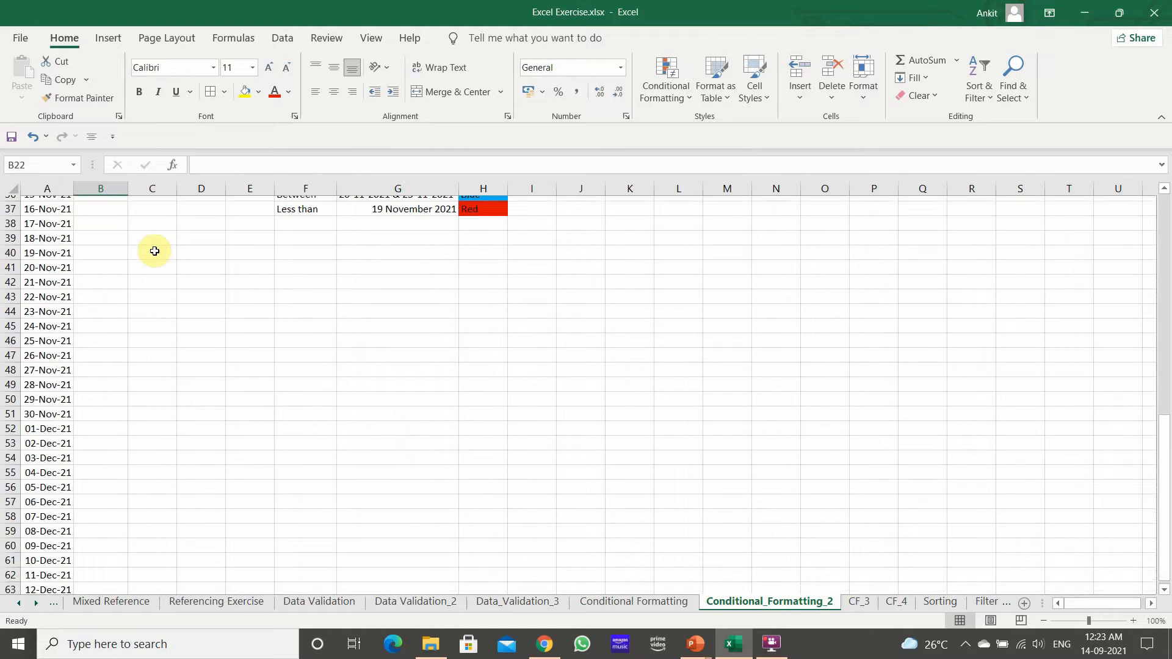
pyautogui.scroll(3, 154, 251)
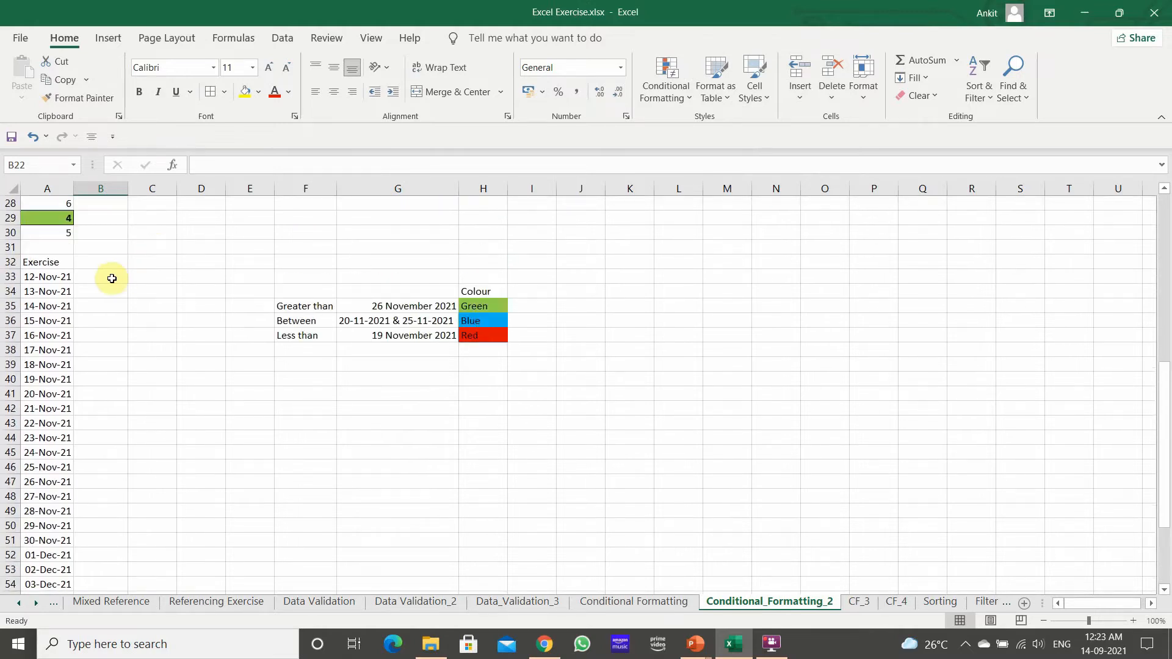
pyautogui.click(112, 279)
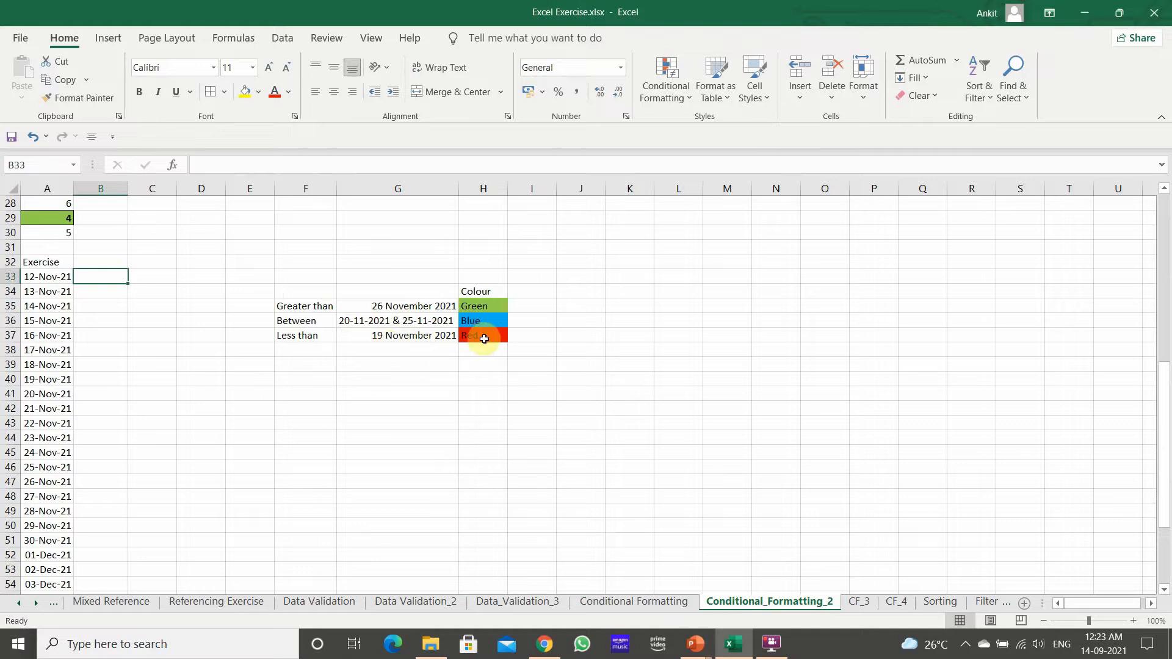
# Step: Start a Greater Than highlighting rule for the dates in A33:A63 with 26-Nov-21 as the threshold
pyautogui.click(57, 276)
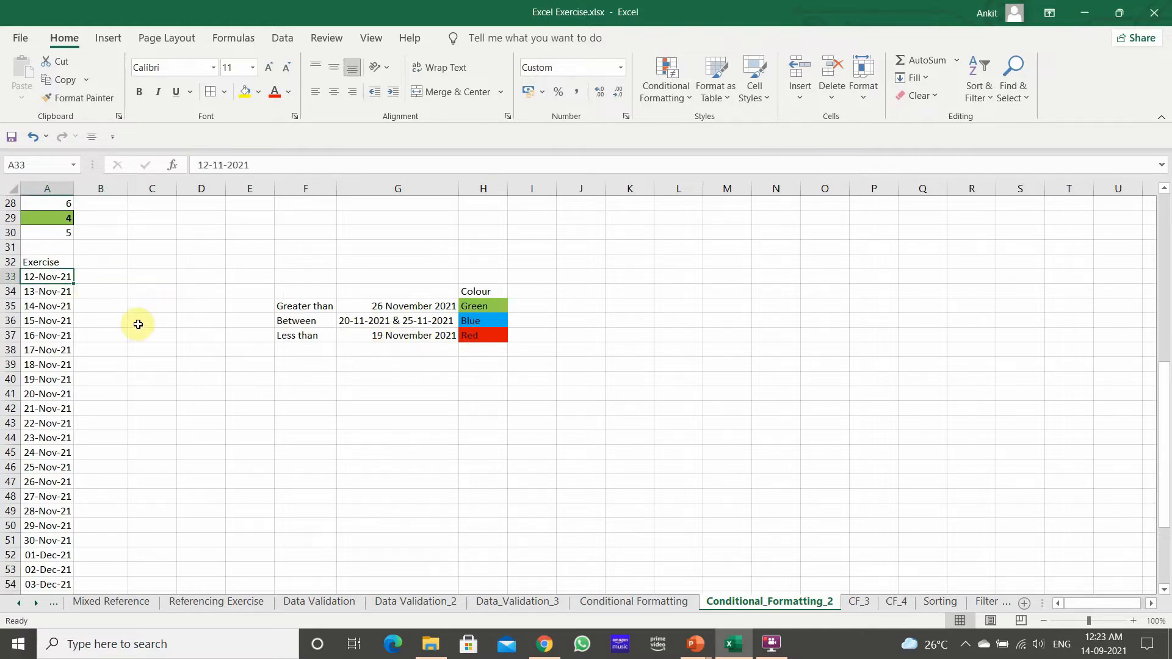
pyautogui.hotkey('ctrl', 'shift', 'Down')
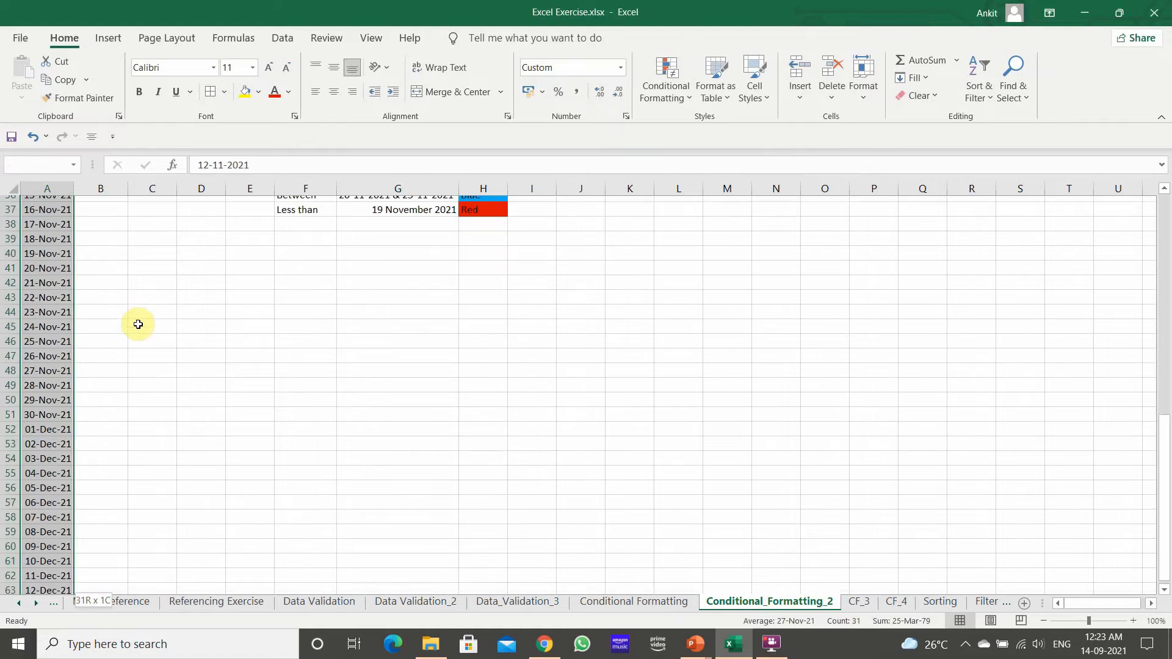
pyautogui.click(652, 94)
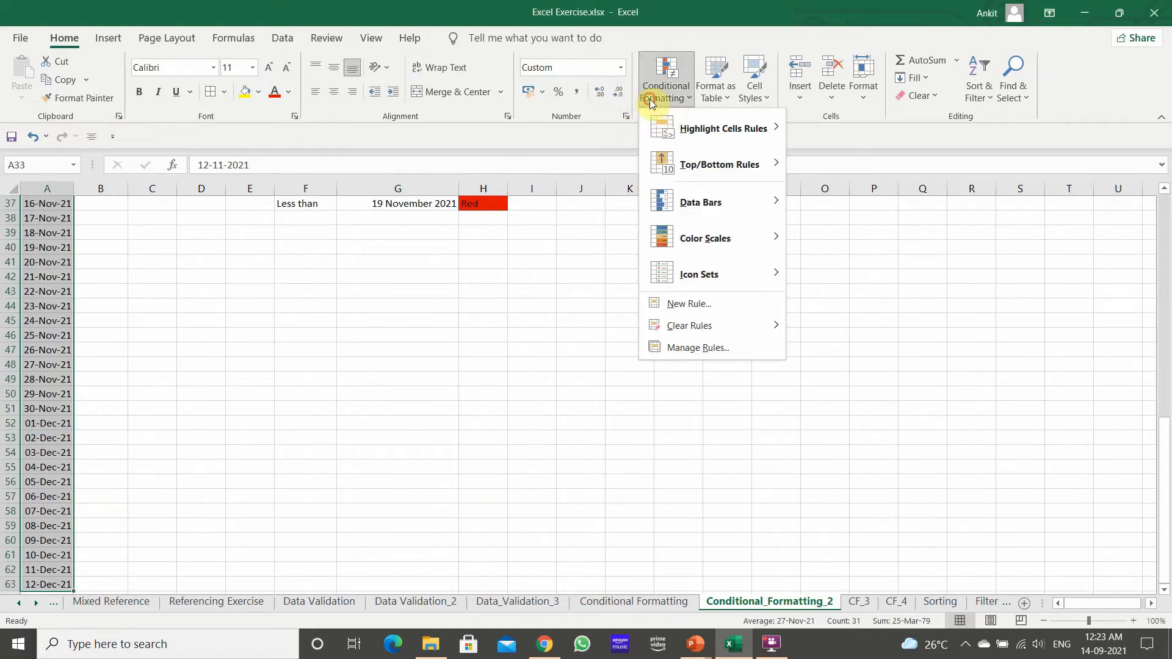
pyautogui.moveTo(690, 126)
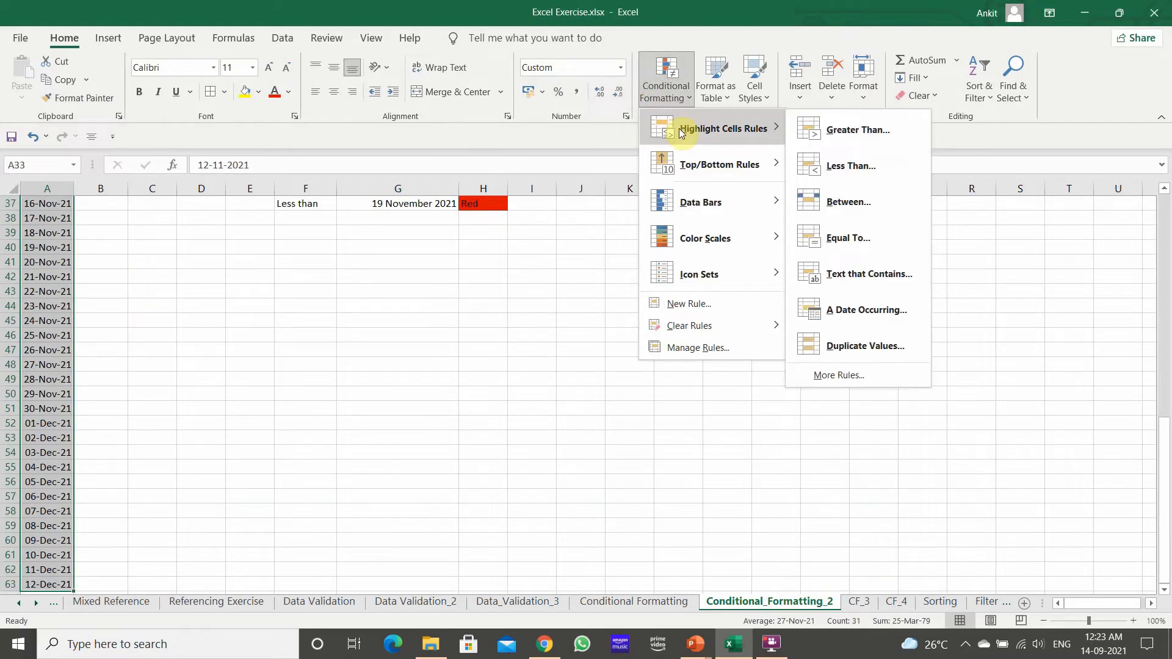
pyautogui.click(806, 128)
pyautogui.scroll(3, 440, 320)
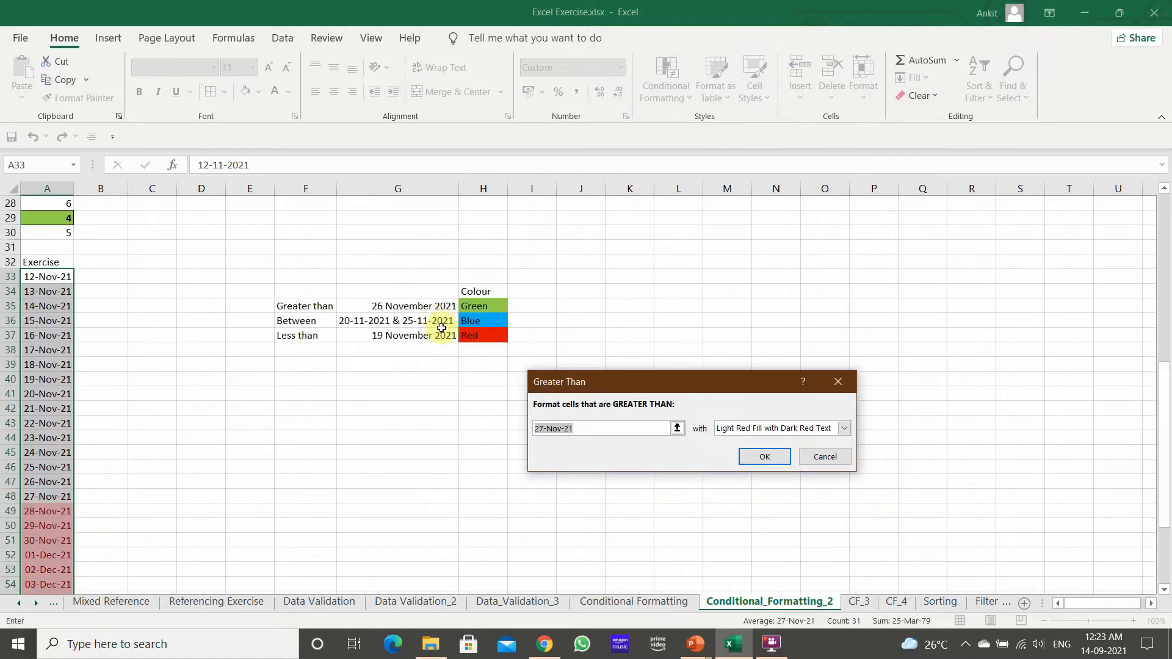
pyautogui.click(630, 429)
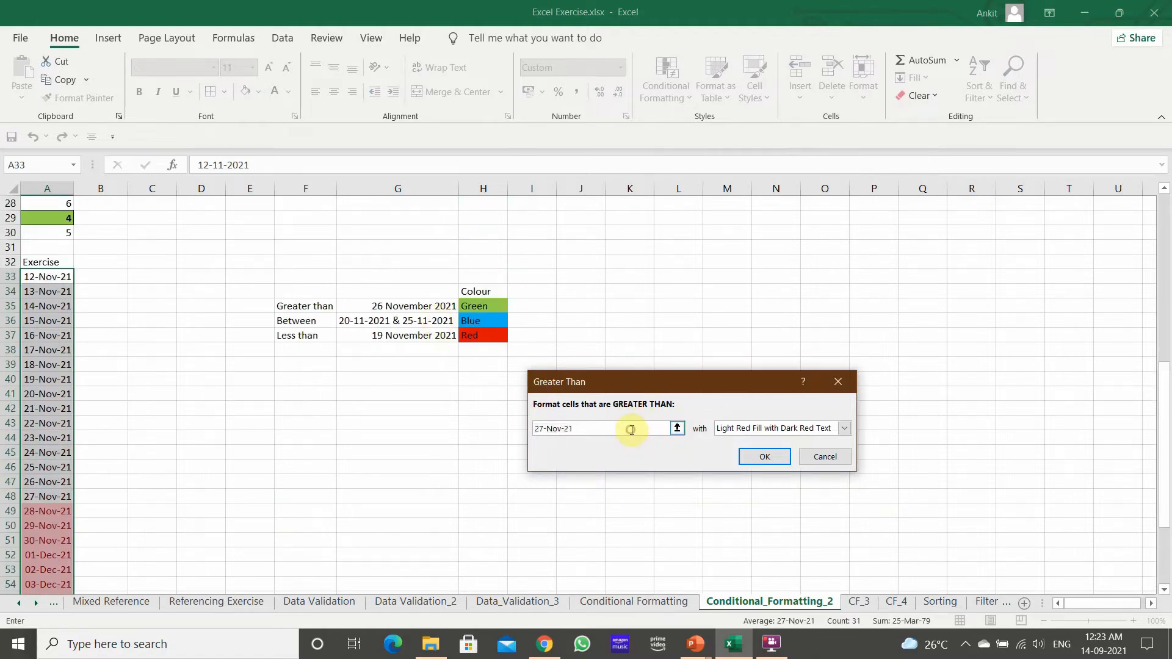
pyautogui.click(547, 429)
pyautogui.press('BackSpace')
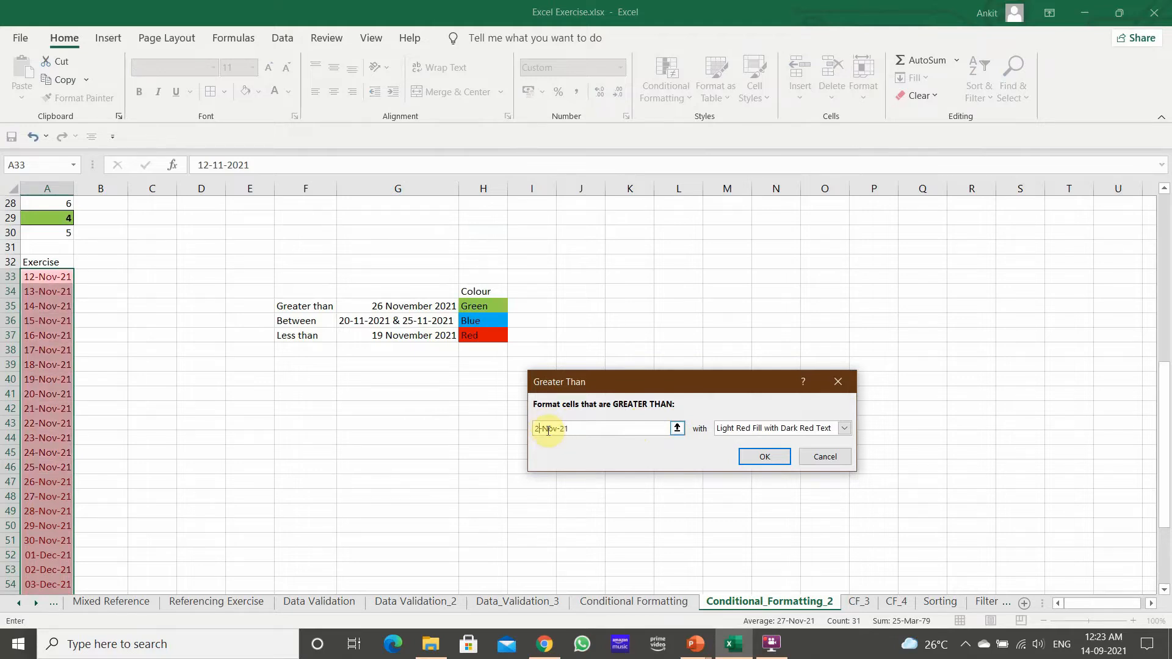
pyautogui.write('6')
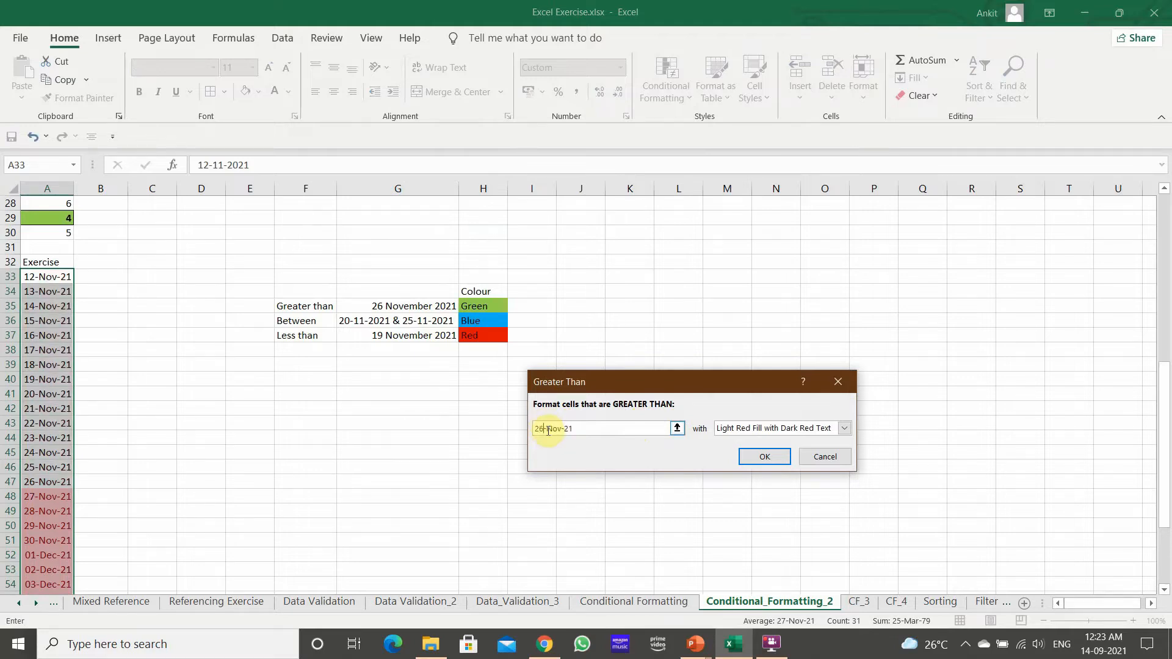
# Step: Give the Greater Than rule a custom format with a light green fill and apply it
pyautogui.click(844, 429)
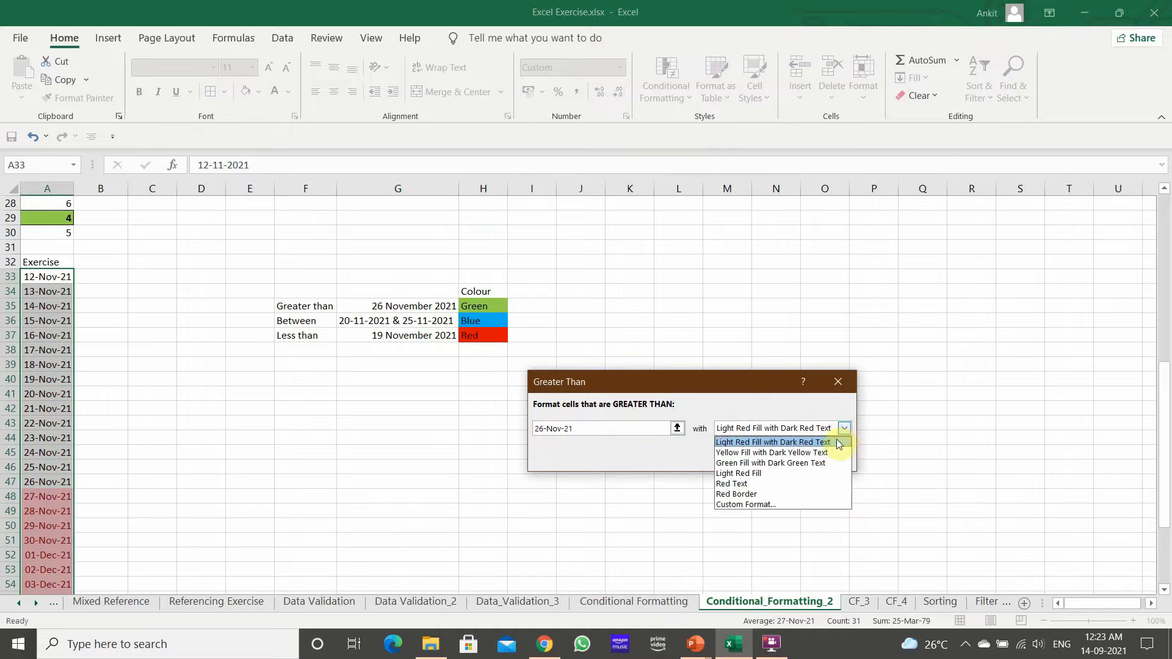
pyautogui.click(799, 507)
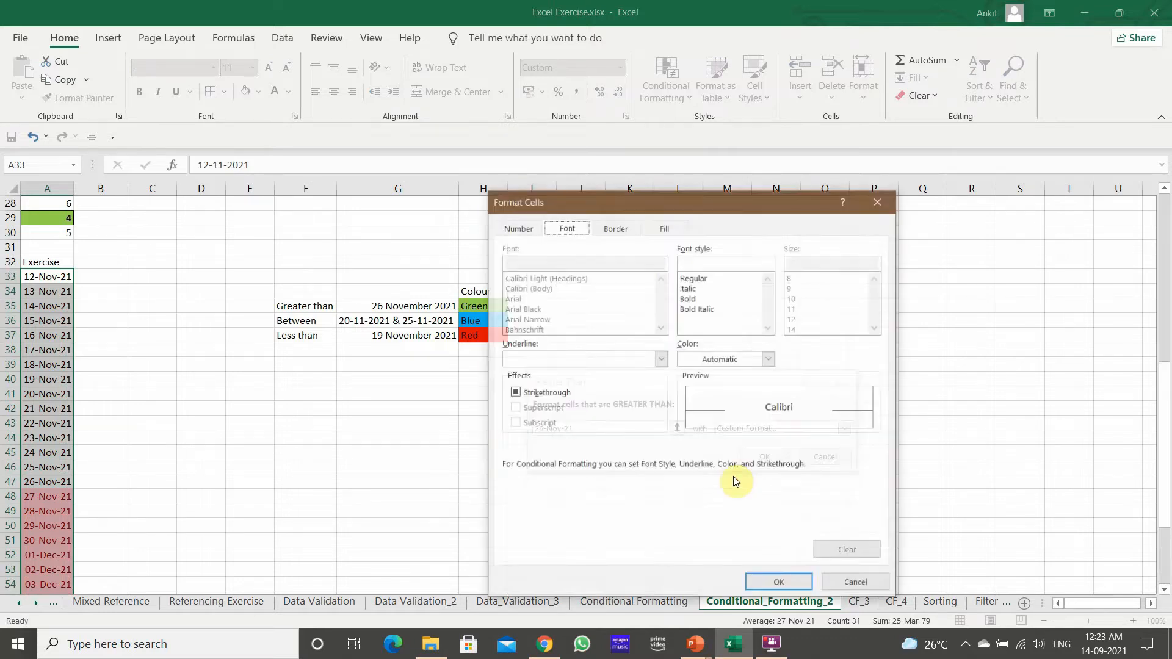
pyautogui.click(658, 228)
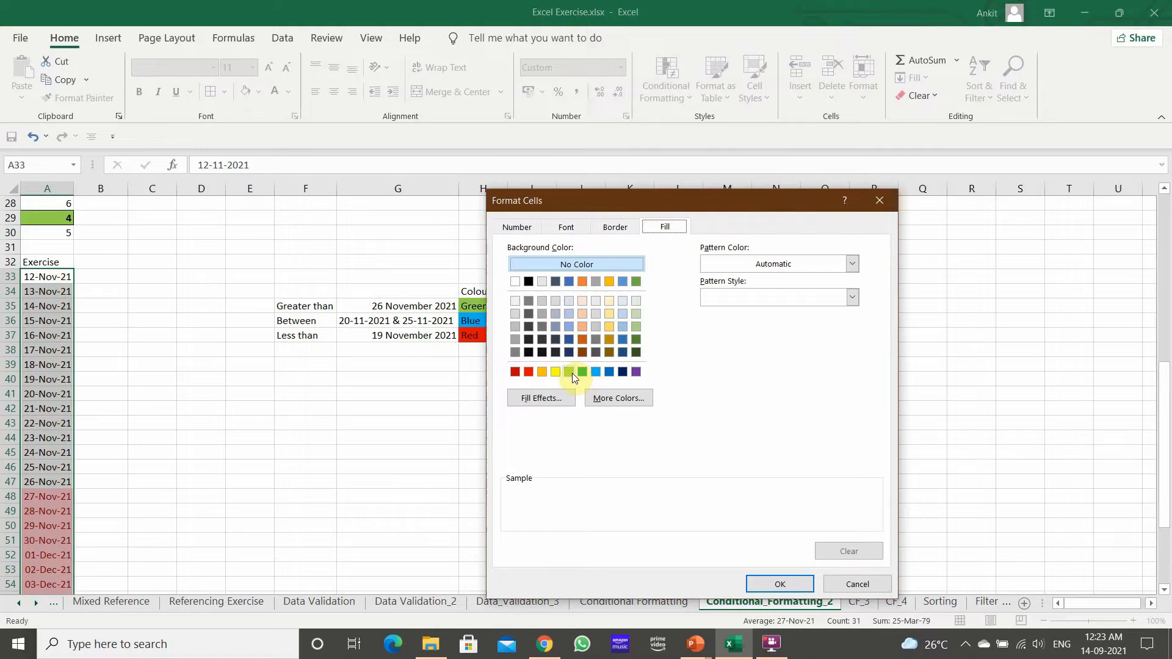
pyautogui.click(569, 372)
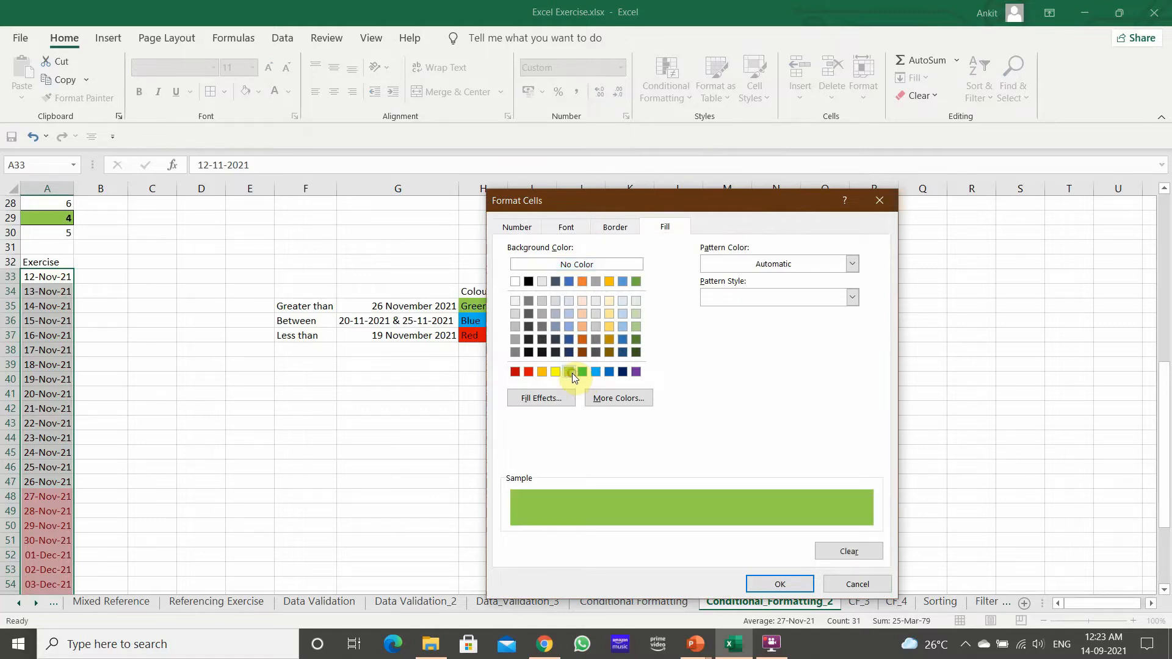
pyautogui.click(779, 585)
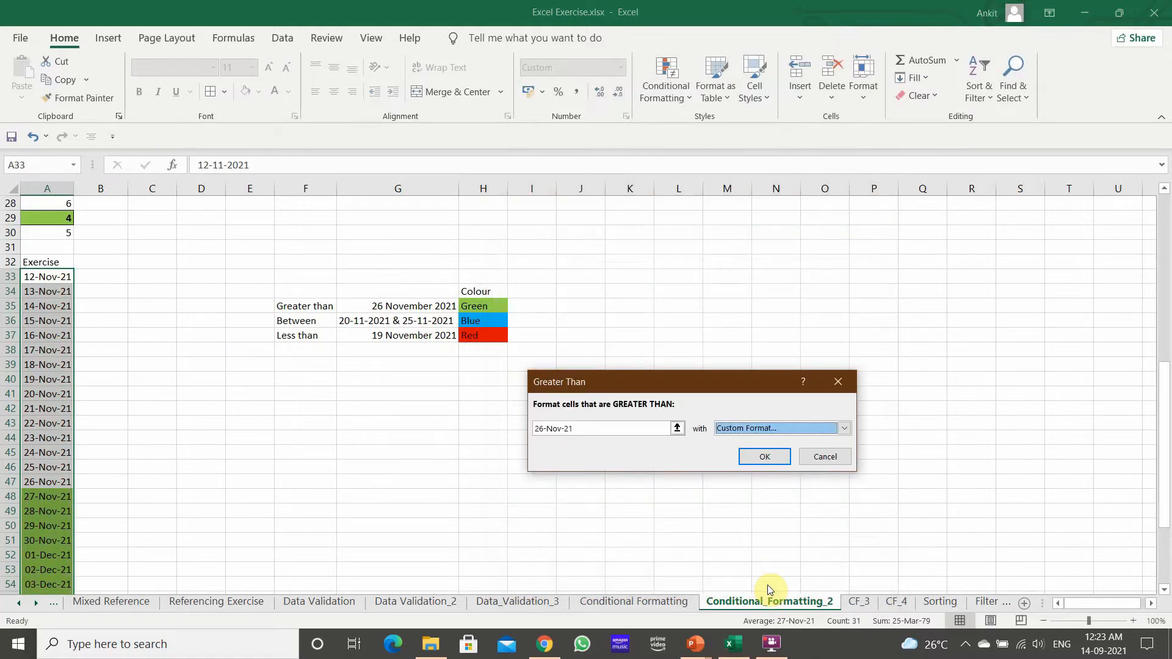
pyautogui.click(772, 458)
pyautogui.click(500, 510)
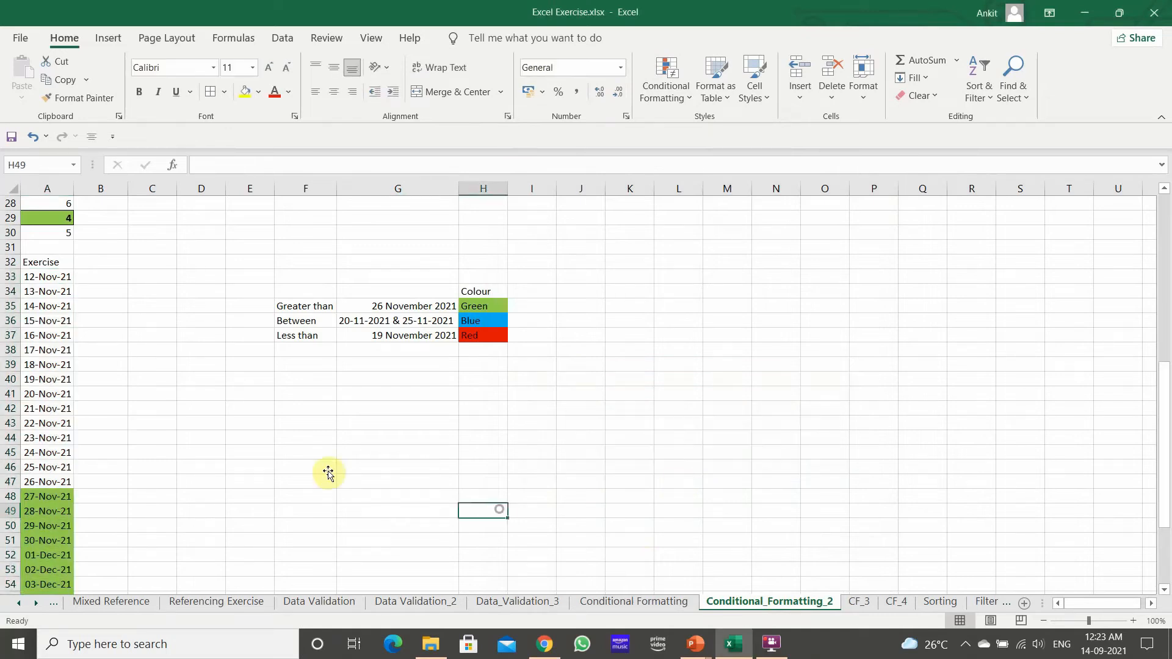
# Step: Start a Between highlighting rule for the dates in A33:A63 covering 20-Nov-21 to 25-Nov-21
pyautogui.click(46, 273)
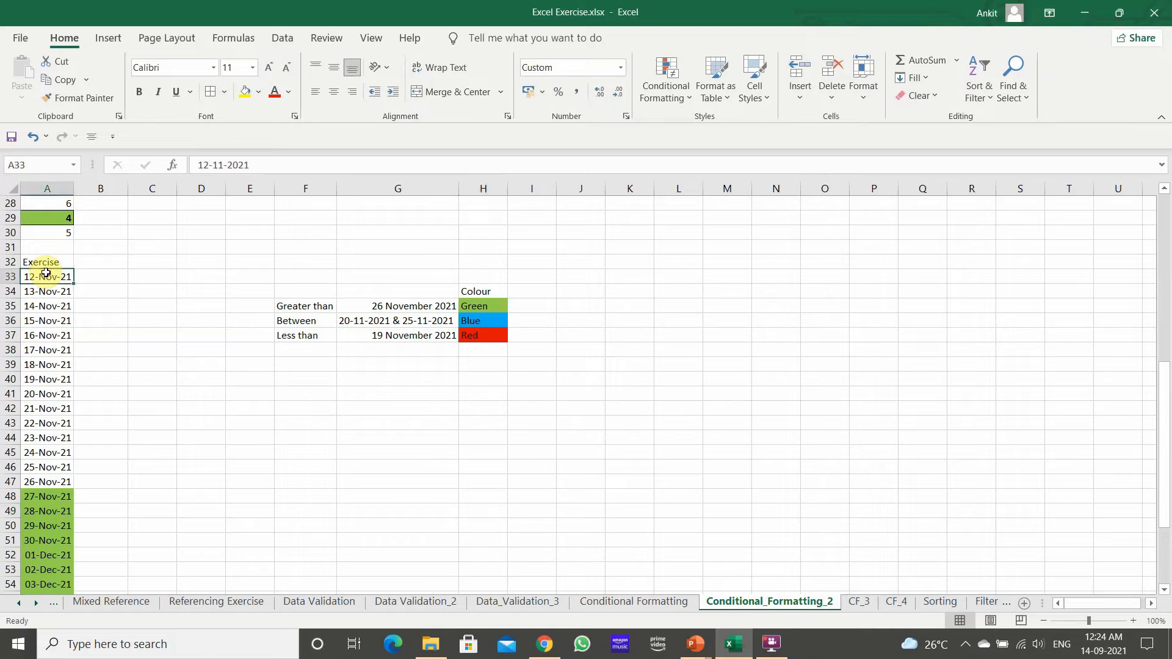
pyautogui.hotkey('ctrl', 'shift', 'Down')
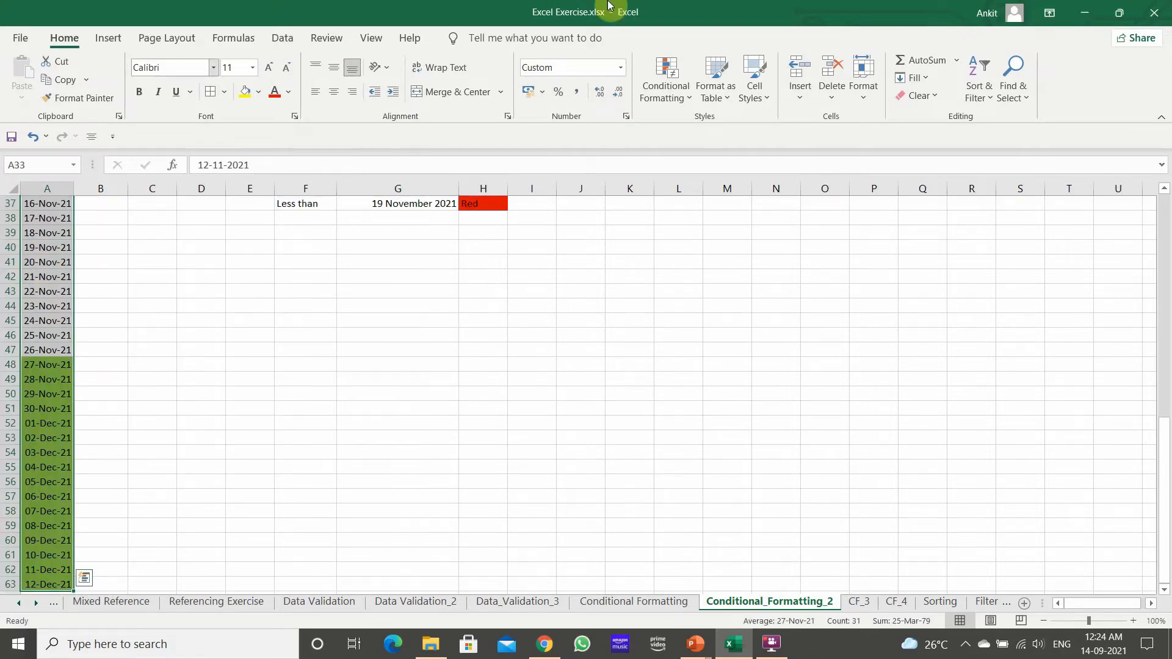
pyautogui.click(658, 93)
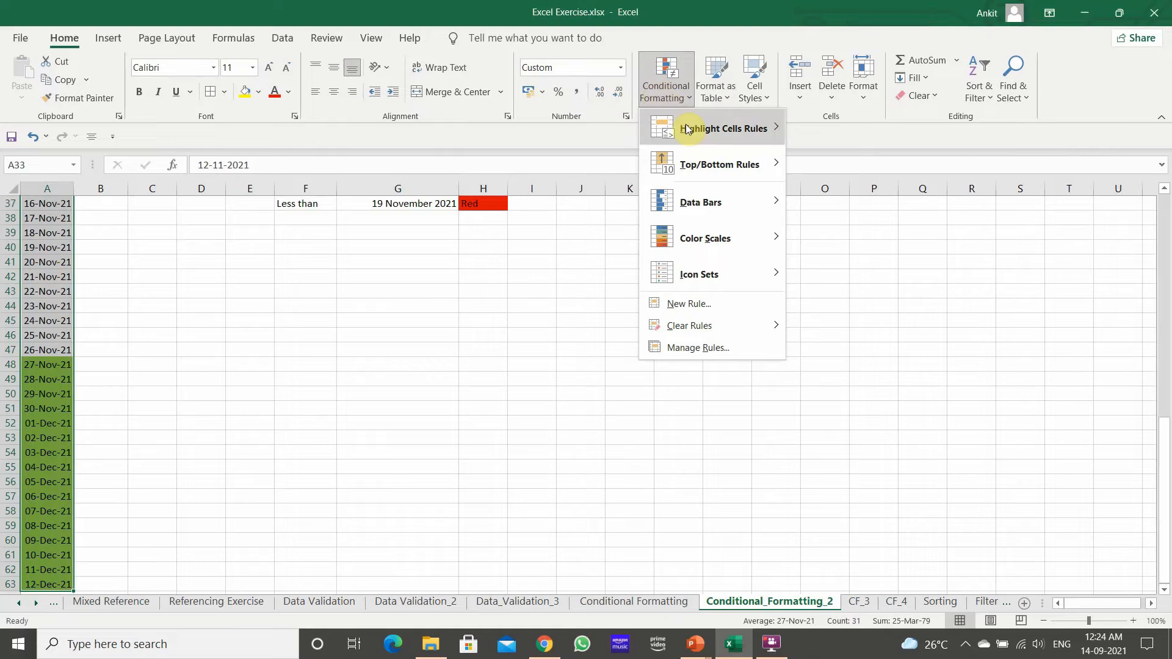
pyautogui.moveTo(686, 127)
pyautogui.click(837, 207)
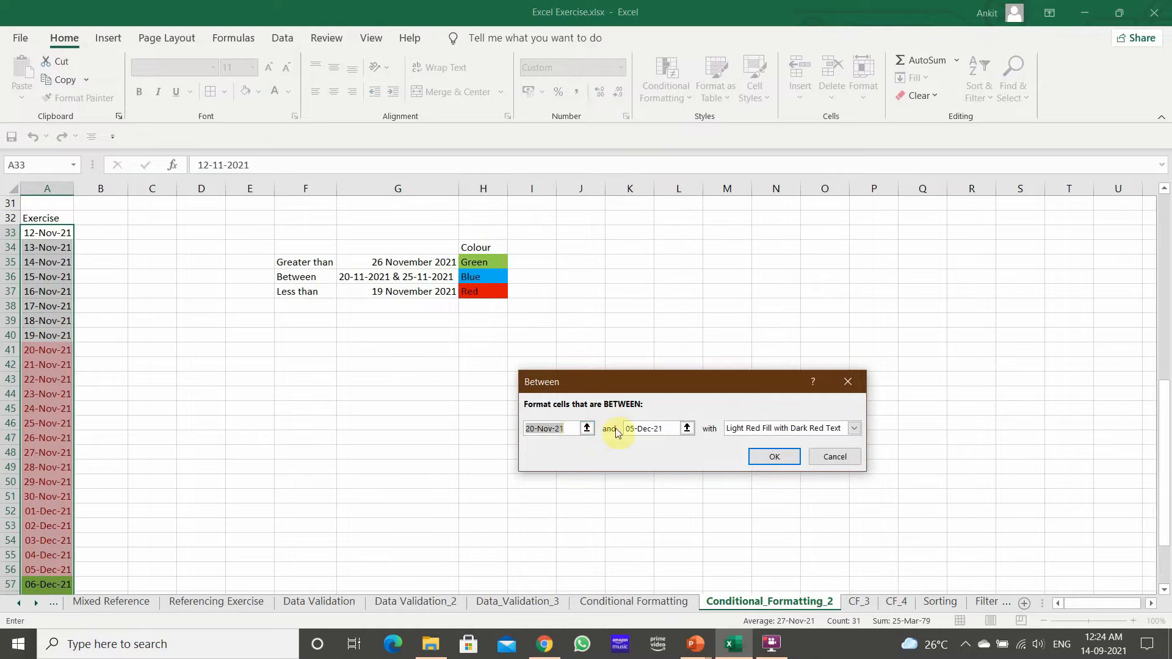
pyautogui.click(634, 432)
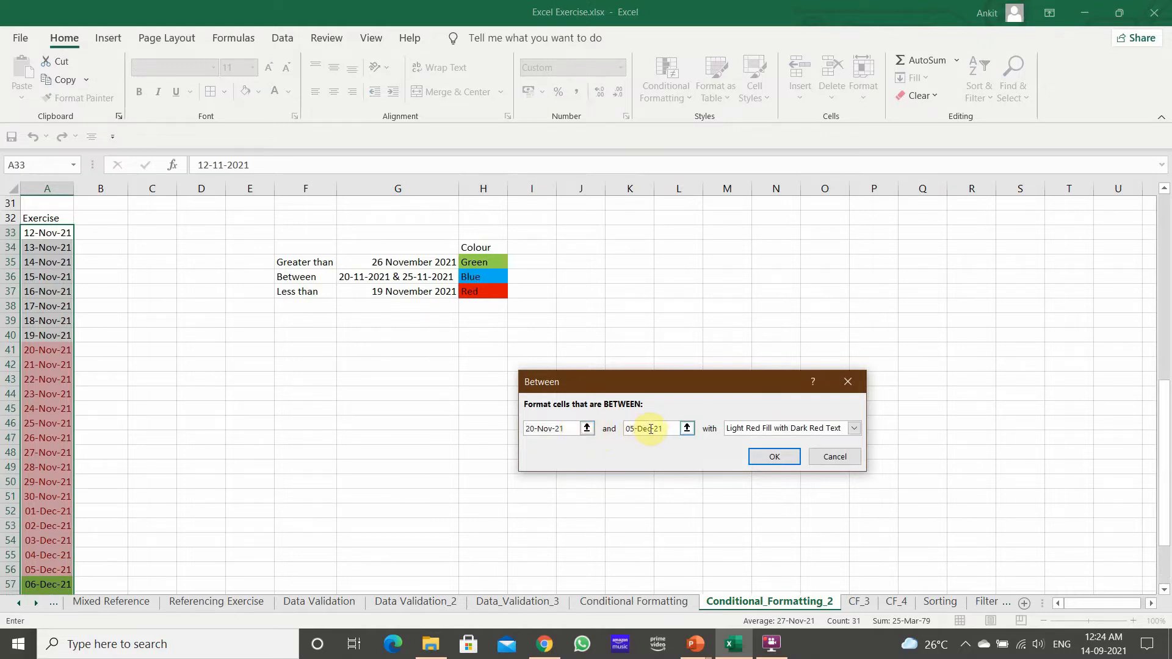
pyautogui.moveTo(651, 429); pyautogui.dragTo(618, 430)
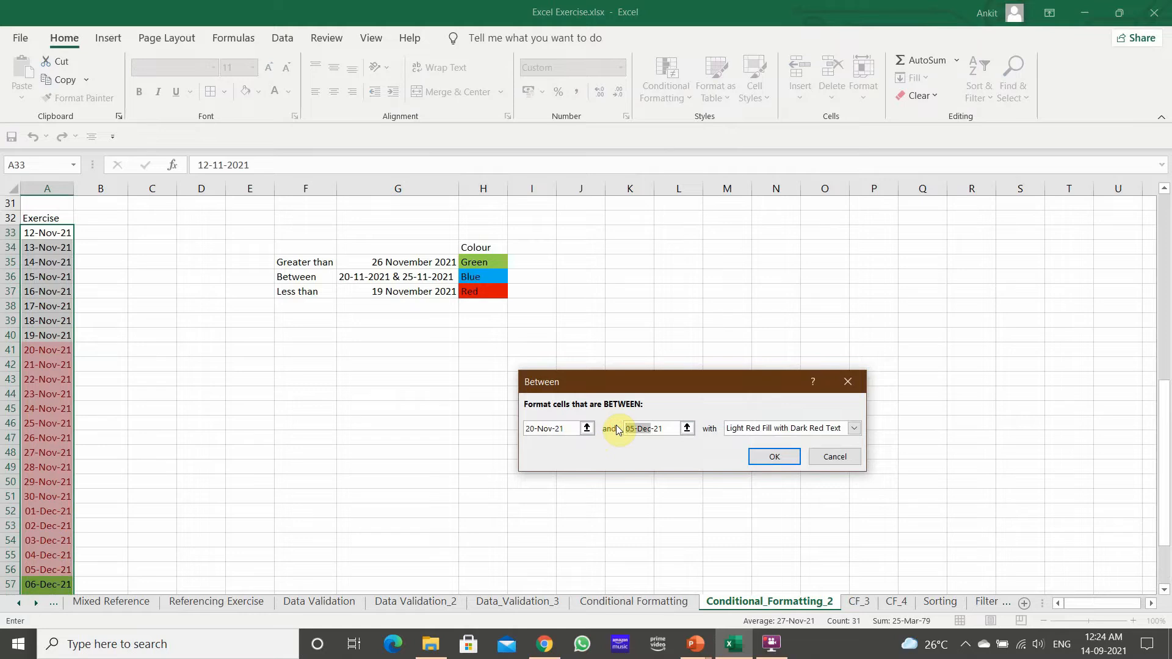
pyautogui.write('25')
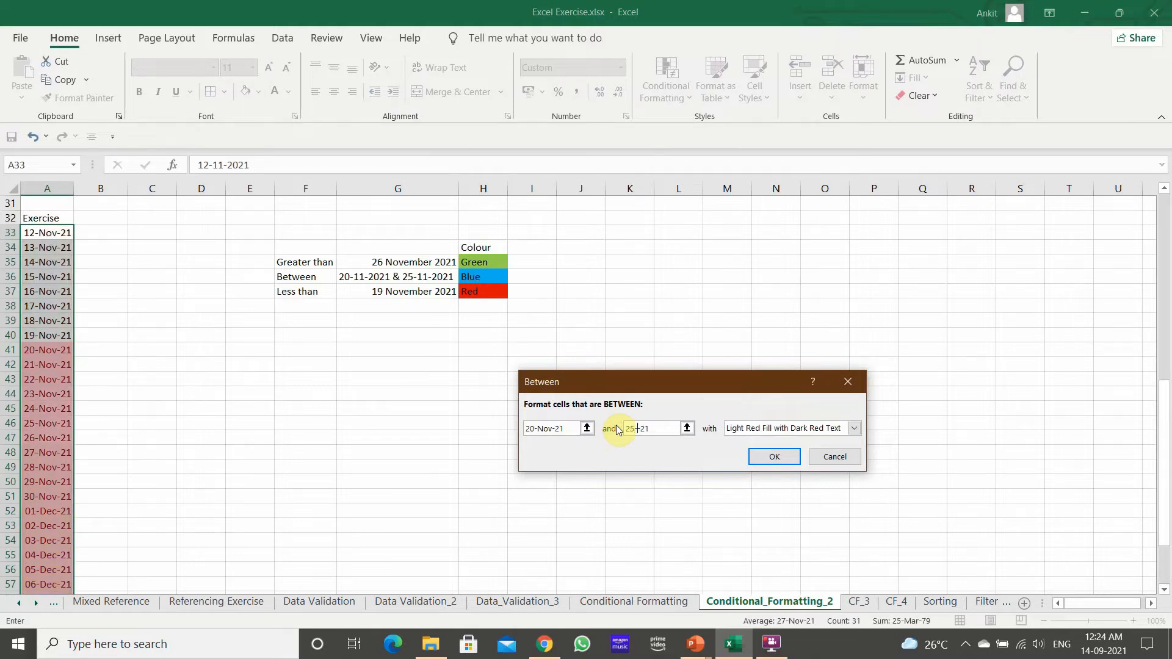
pyautogui.write('-Nov-')
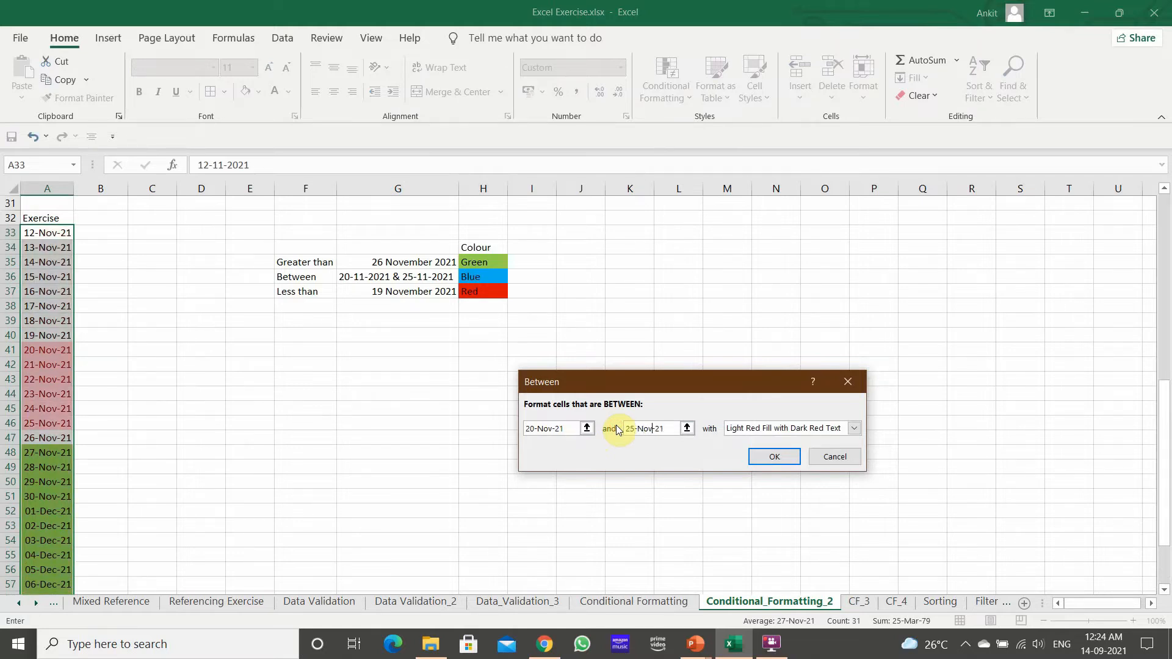
# Step: Give the Between rule a custom format with a light blue fill and apply it
pyautogui.click(853, 429)
pyautogui.click(782, 507)
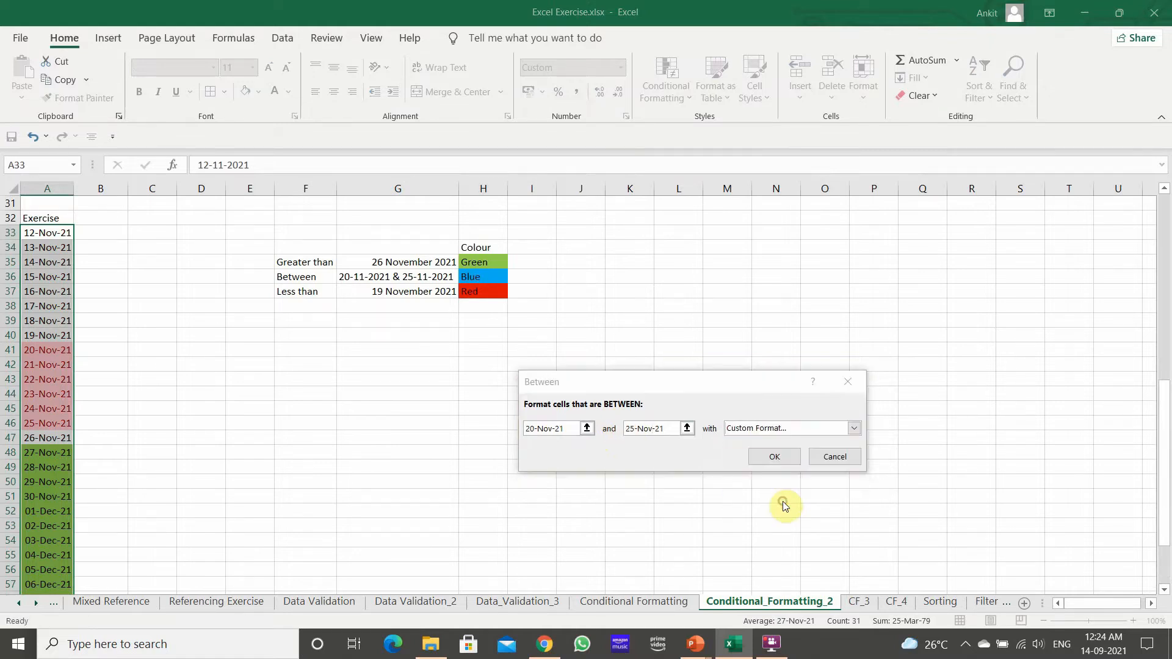
pyautogui.click(596, 372)
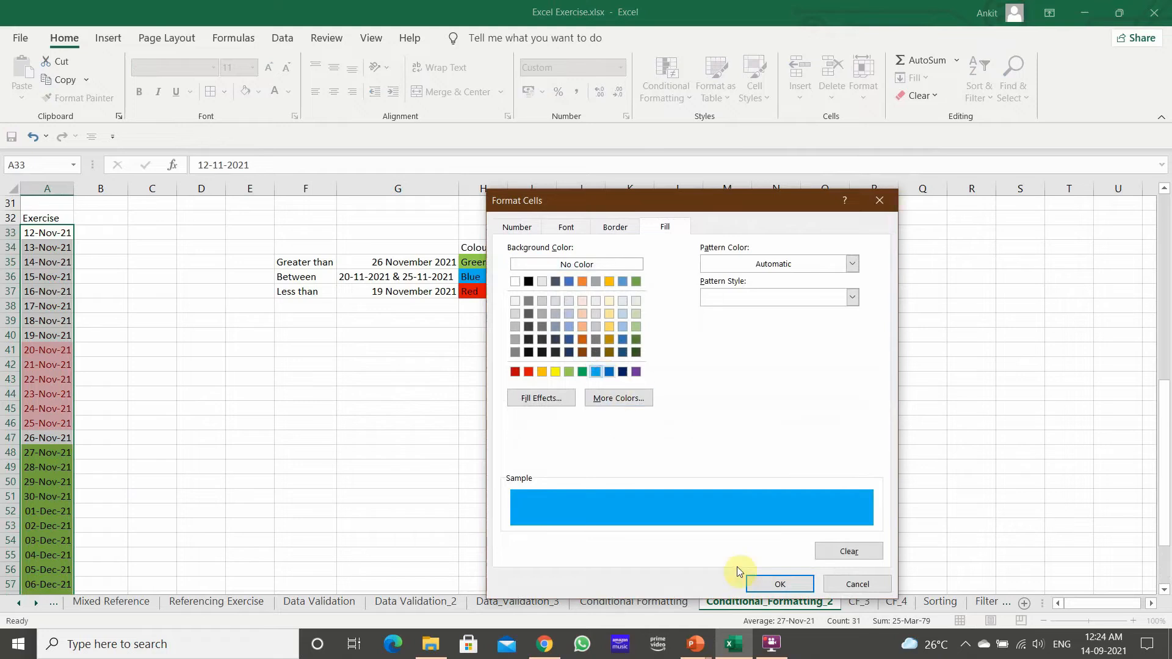
pyautogui.click(773, 585)
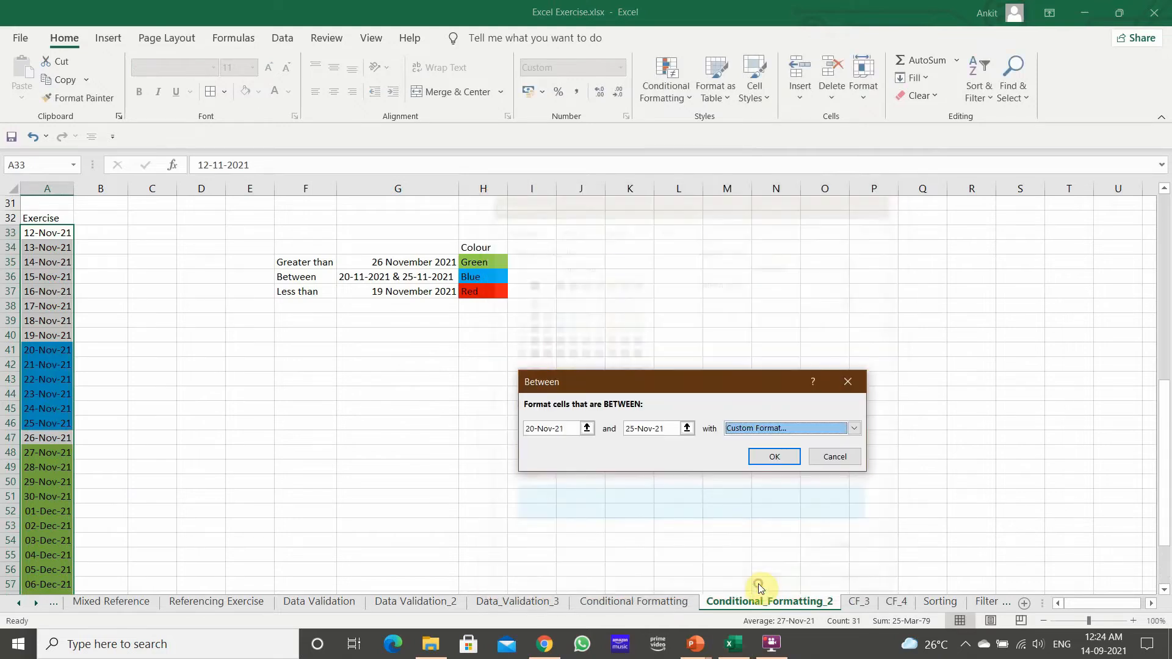
pyautogui.click(773, 458)
pyautogui.click(600, 450)
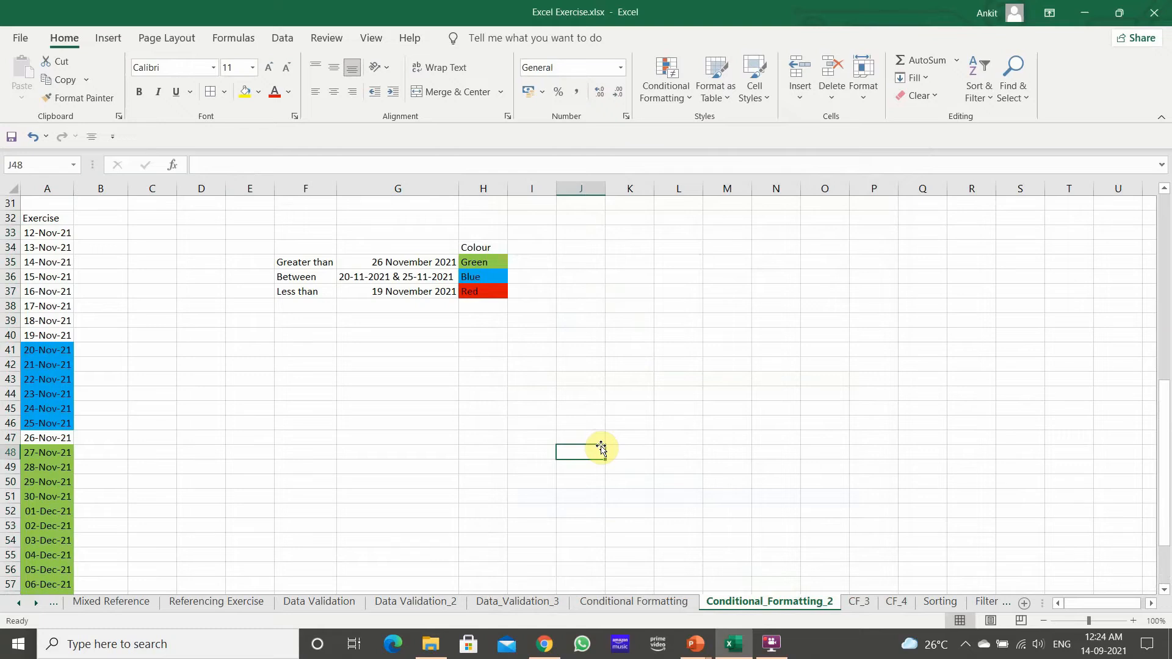
pyautogui.click(669, 92)
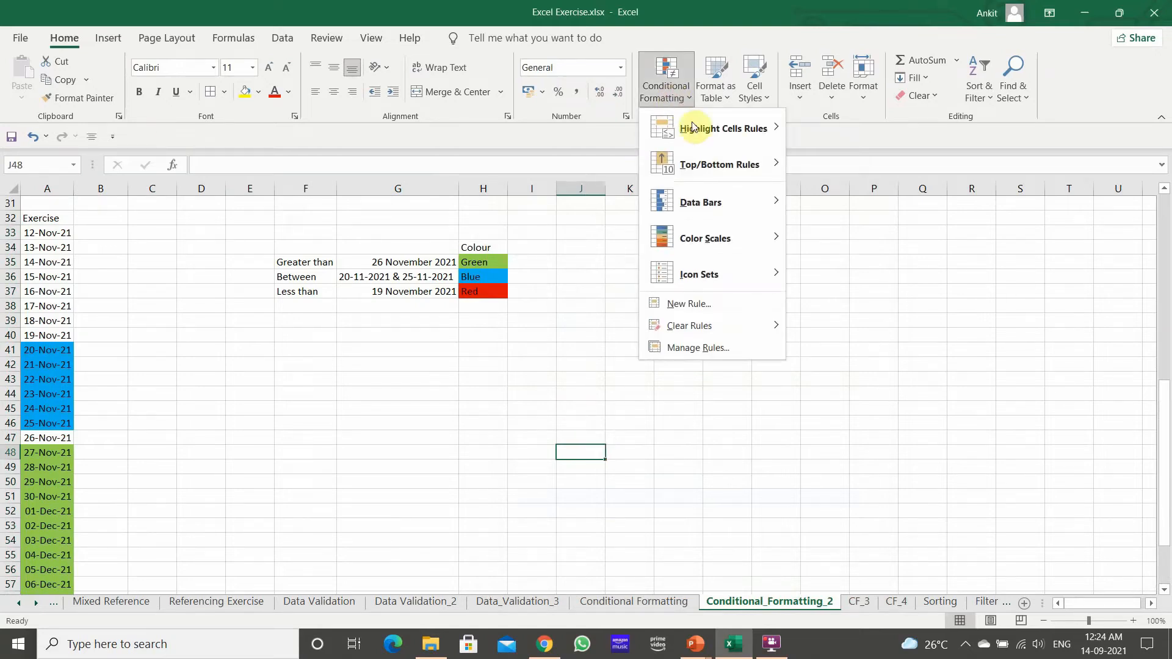
pyautogui.moveTo(693, 127)
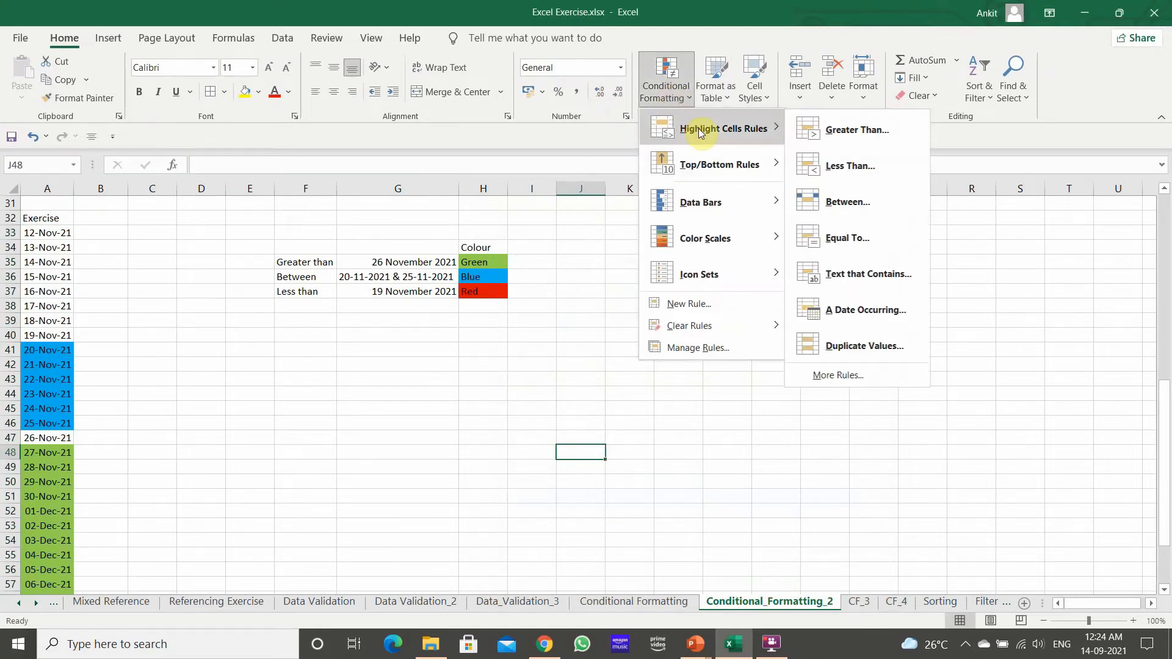
pyautogui.click(819, 174)
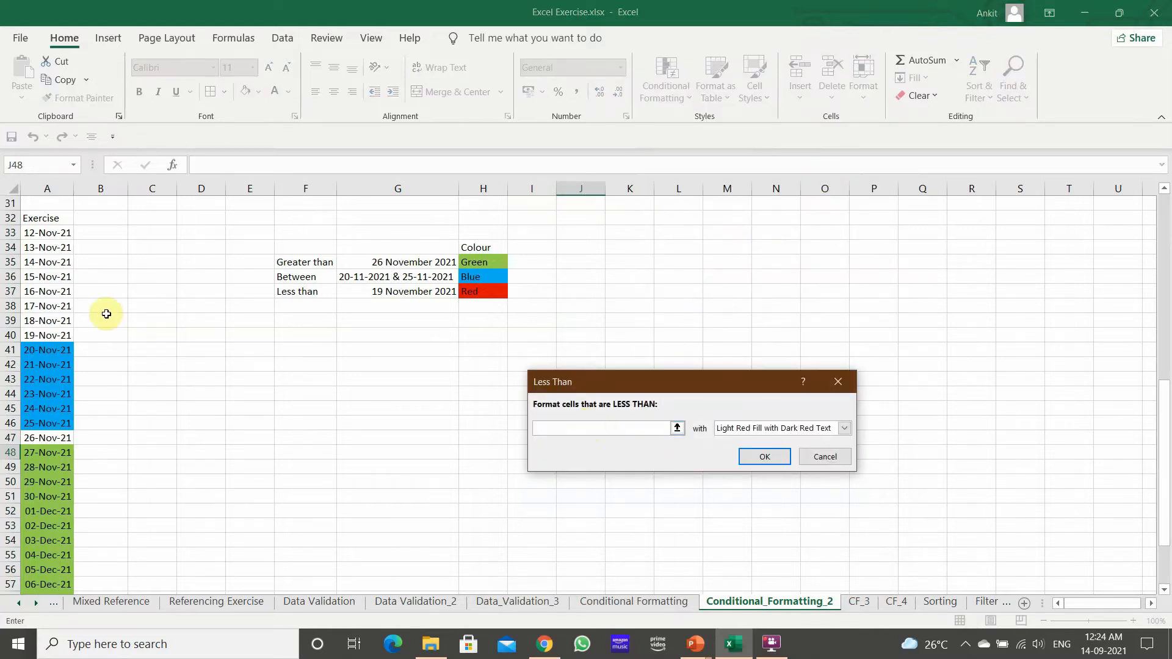
pyautogui.click(47, 233)
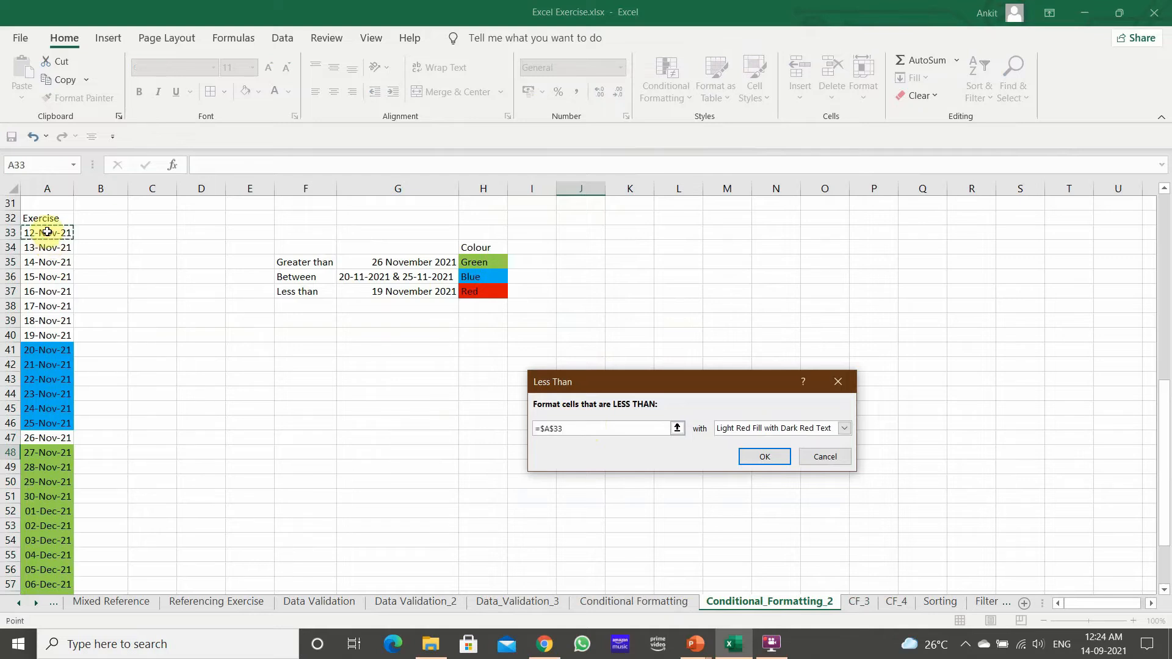
pyautogui.click(819, 458)
# Step: Start a Less Than highlighting rule for the dates in A33:A63
pyautogui.click(50, 234)
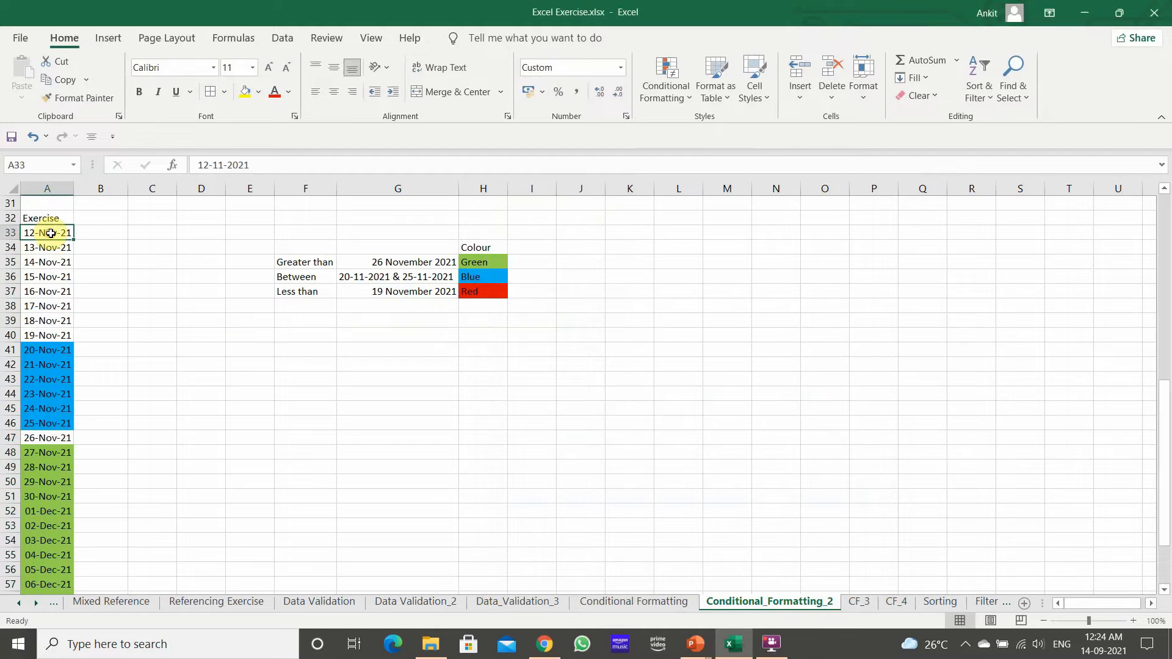
pyautogui.hotkey('ctrl', 'shift', 'Down')
pyautogui.click(667, 89)
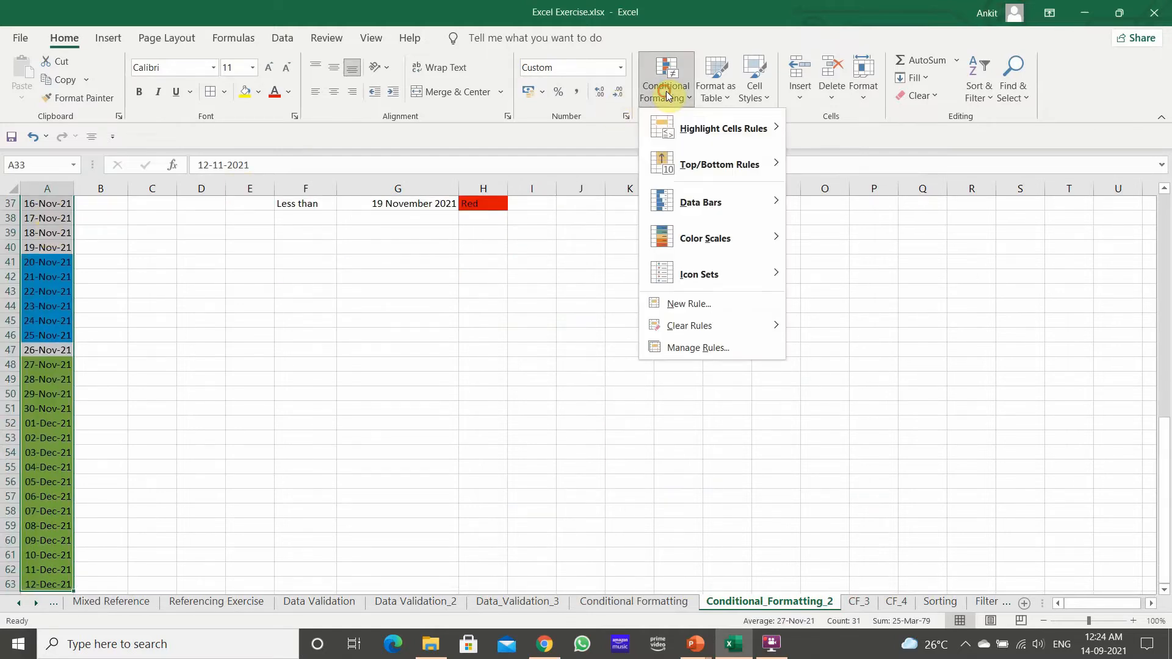
pyautogui.moveTo(751, 127)
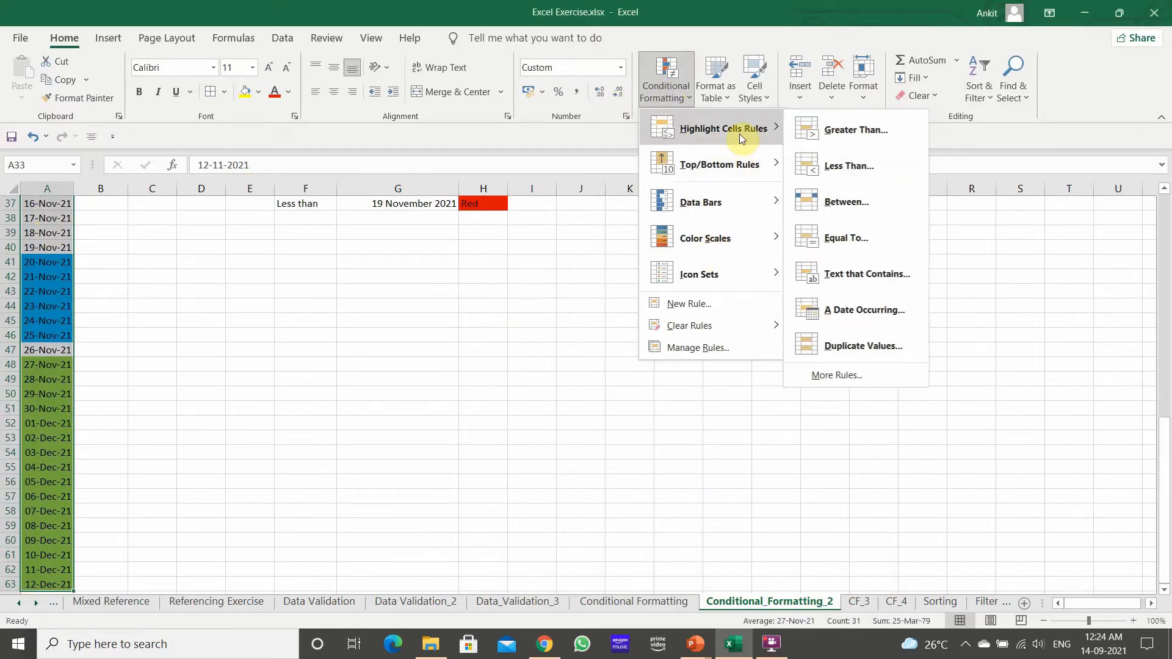
pyautogui.click(844, 166)
pyautogui.scroll(2, 467, 325)
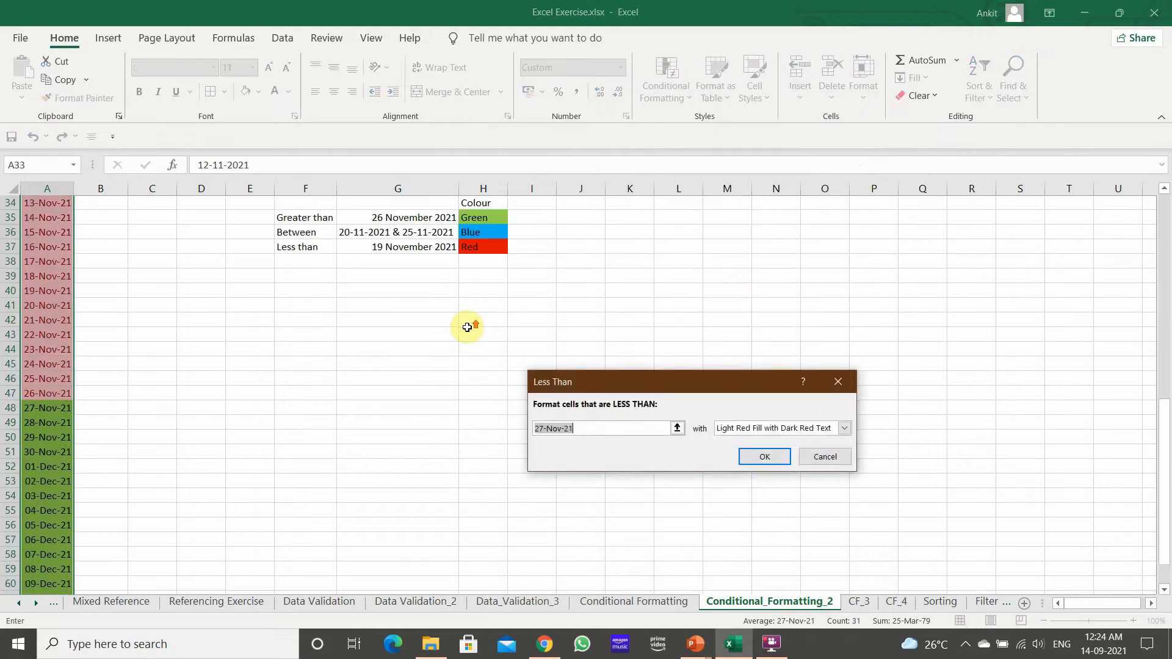
# Step: Set the Less Than rule's threshold date to 19-Nov-21
pyautogui.click(549, 429)
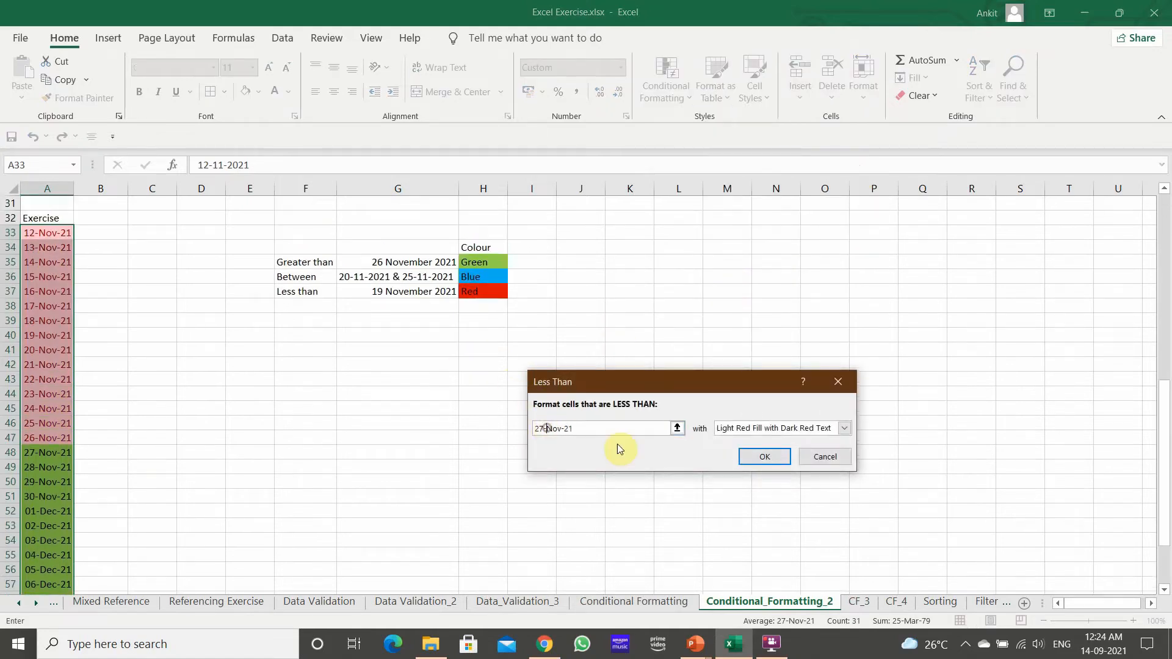
pyautogui.press('BackSpace')
pyautogui.press('BackSpace')
pyautogui.press('BackSpace')
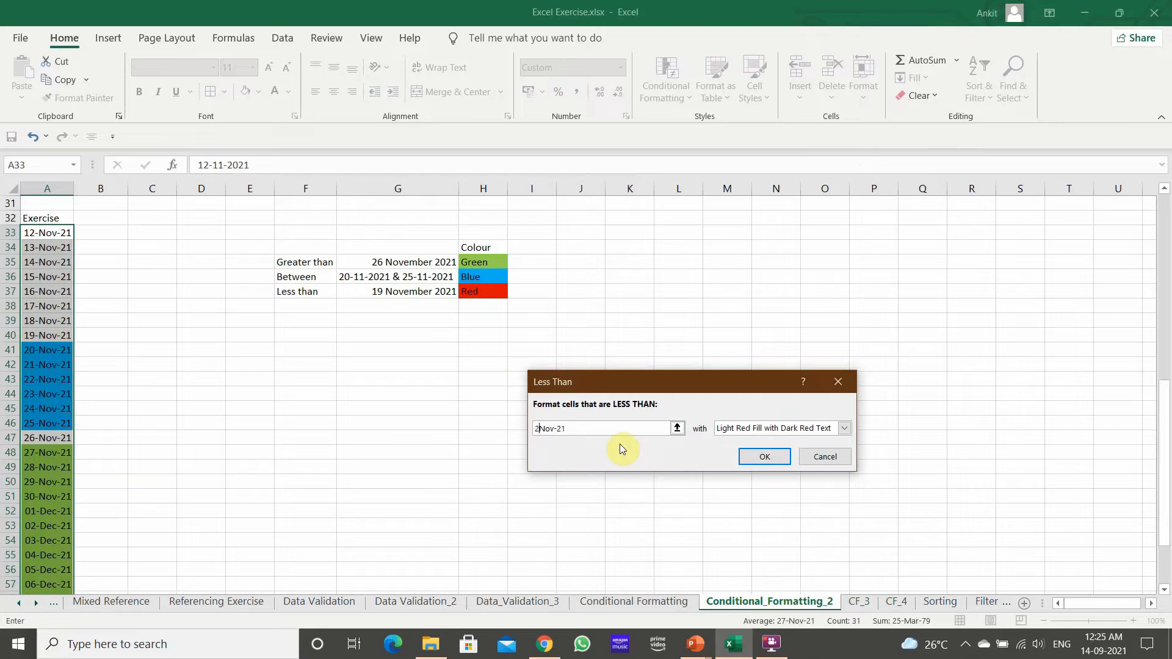
pyautogui.write('16-')
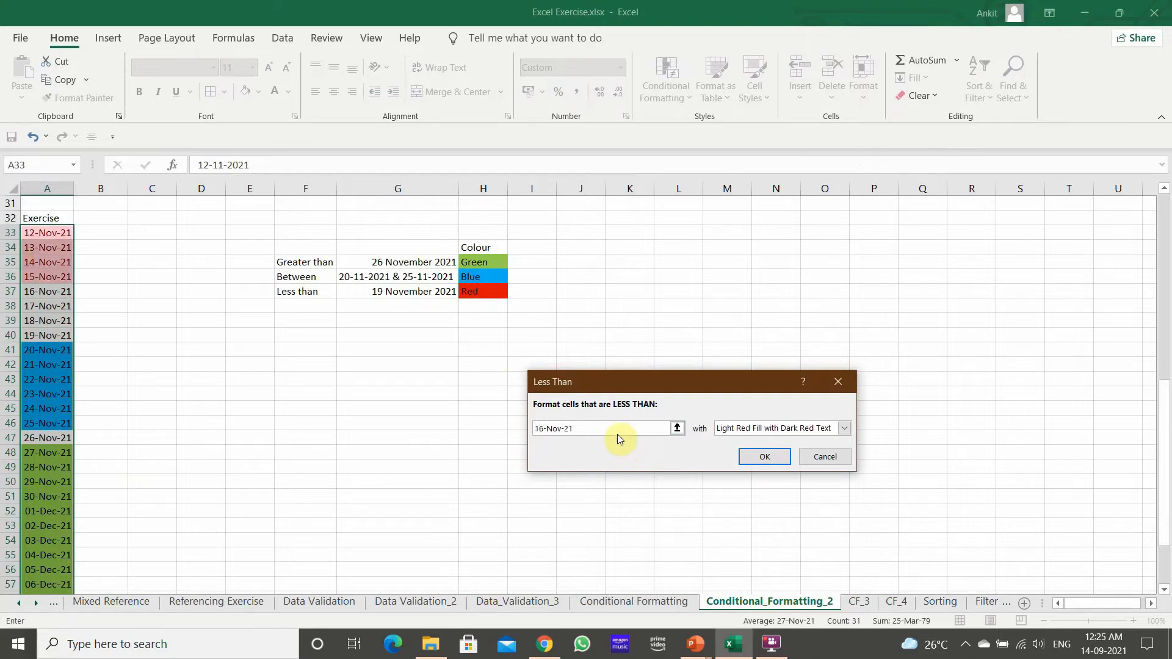
pyautogui.press('BackSpace')
pyautogui.press('BackSpace')
pyautogui.write('9-')
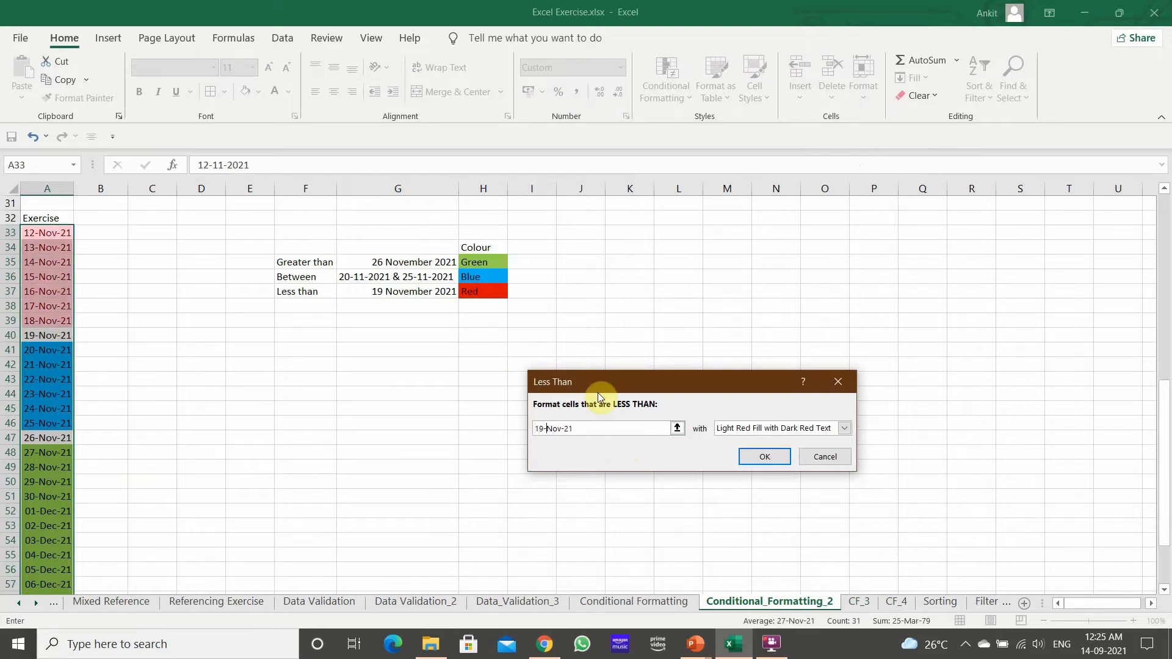
# Step: Give the Less Than rule a custom format with a red fill and apply it to the dates
pyautogui.click(845, 428)
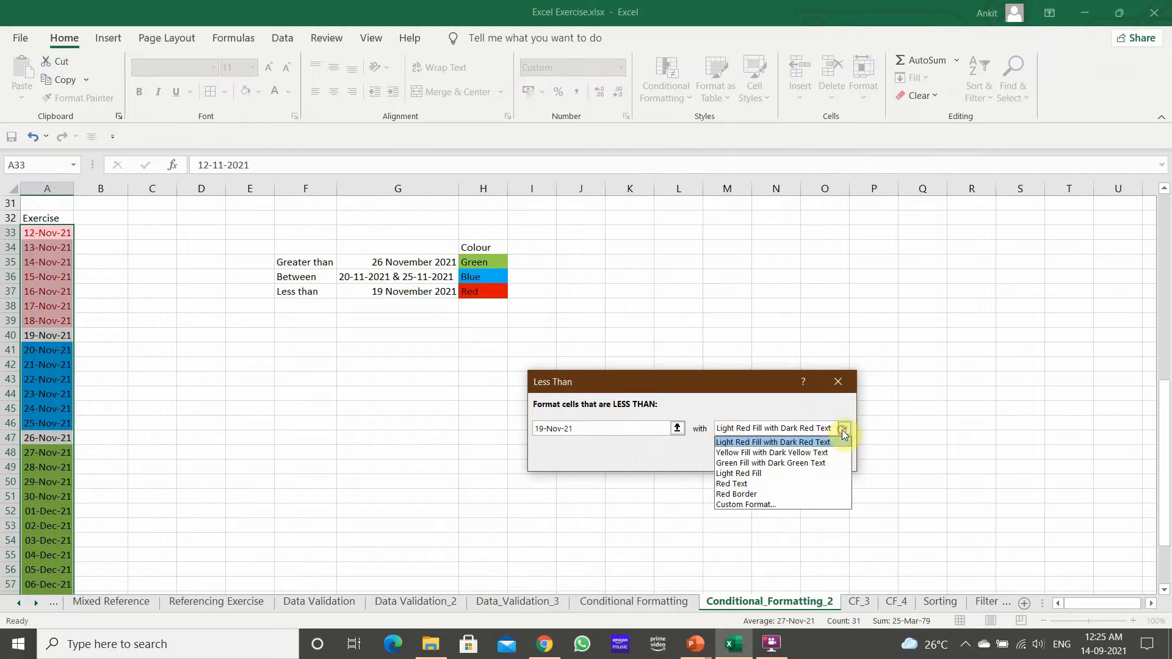
pyautogui.click(794, 504)
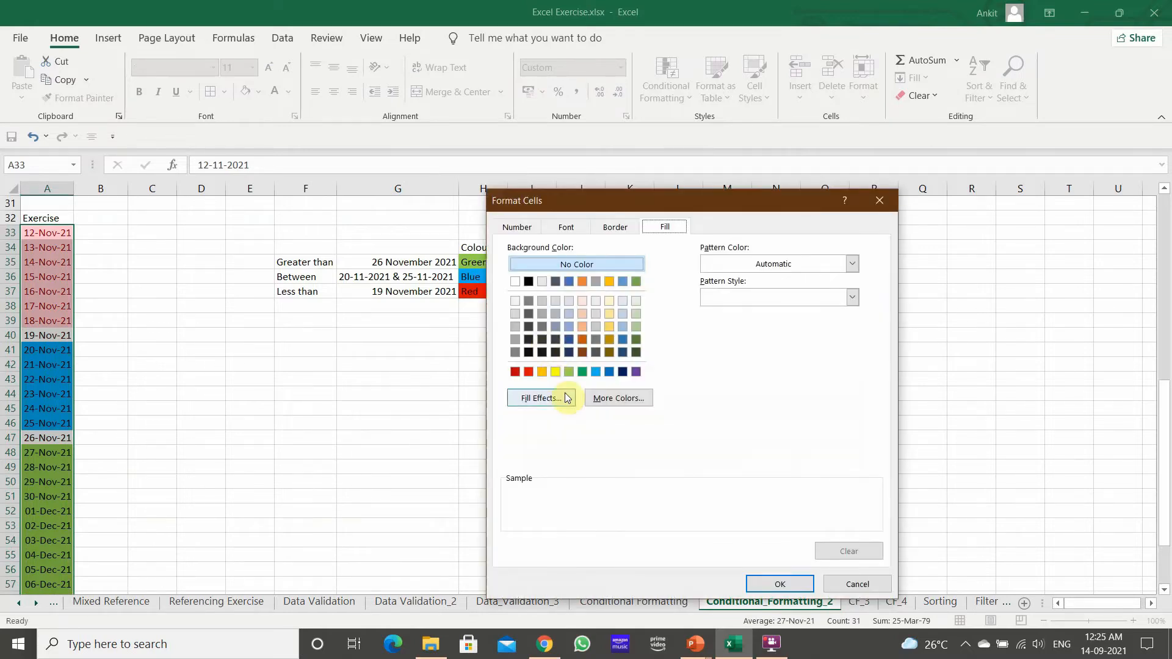
pyautogui.click(528, 373)
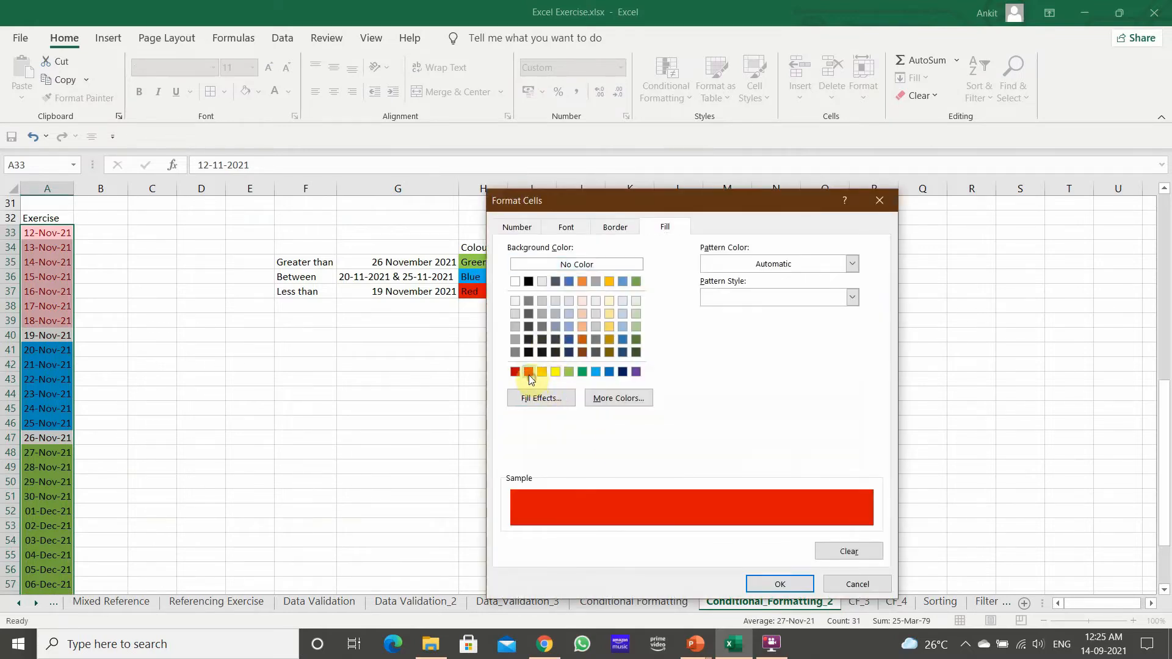
pyautogui.click(764, 584)
pyautogui.click(765, 457)
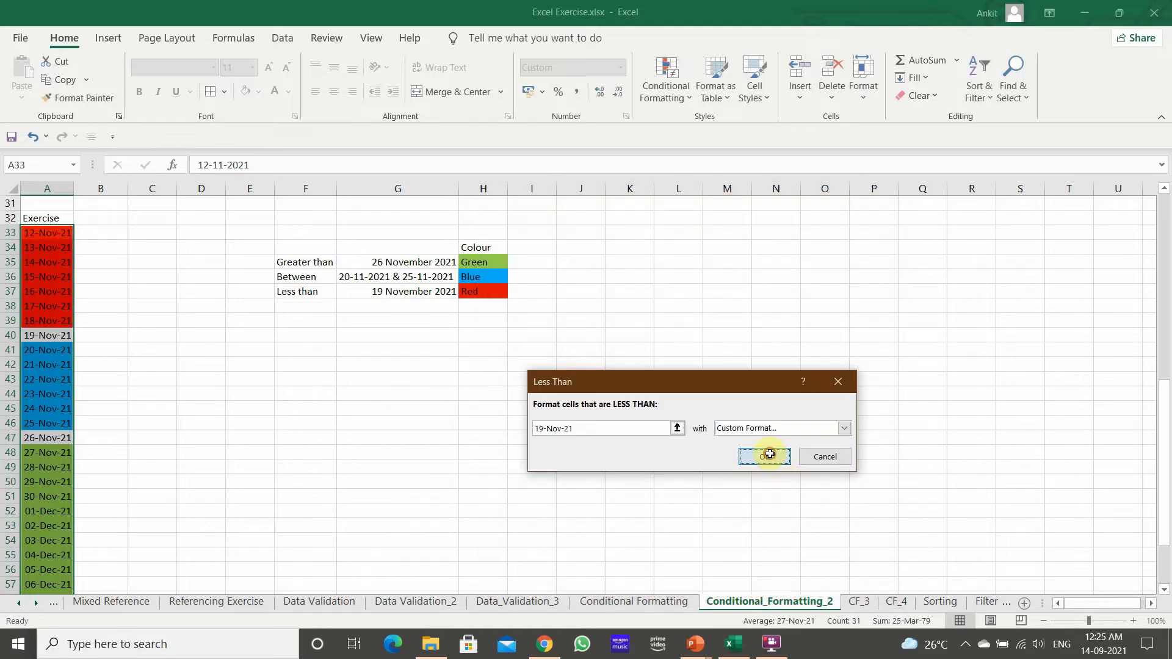
pyautogui.click(427, 425)
# Step: Clear the conditional formatting rules from the numbers in B5:B17 under the "greater than 7" exercise
pyautogui.scroll(-4, 241, 352)
pyautogui.scroll(7, 240, 352)
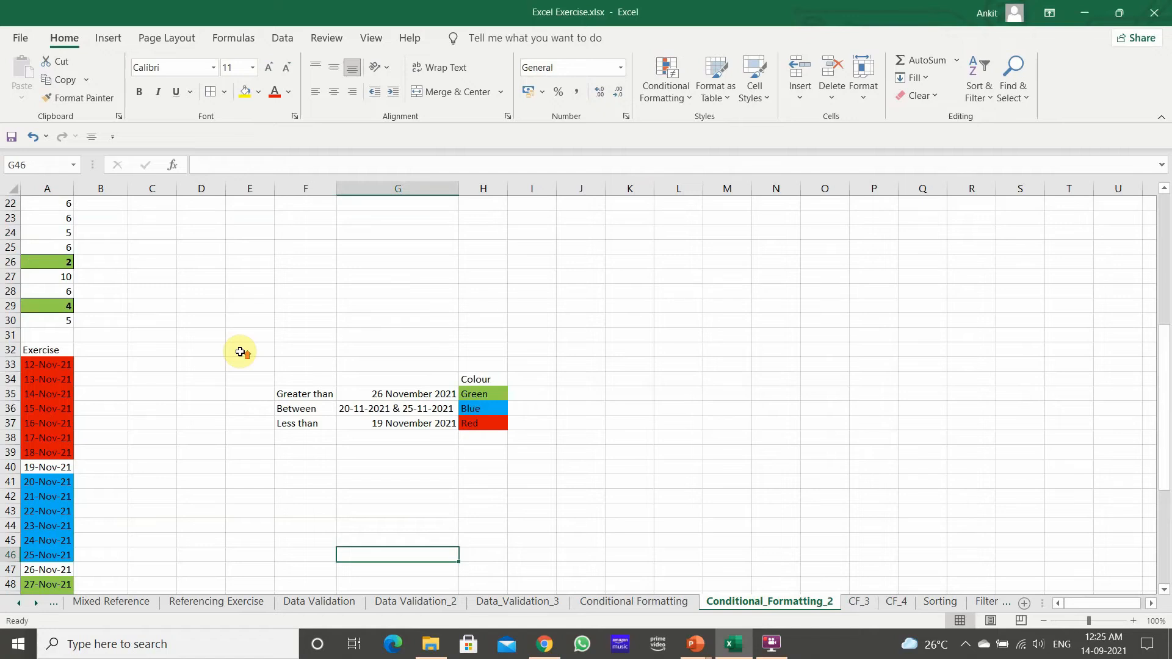
pyautogui.scroll(7, 240, 351)
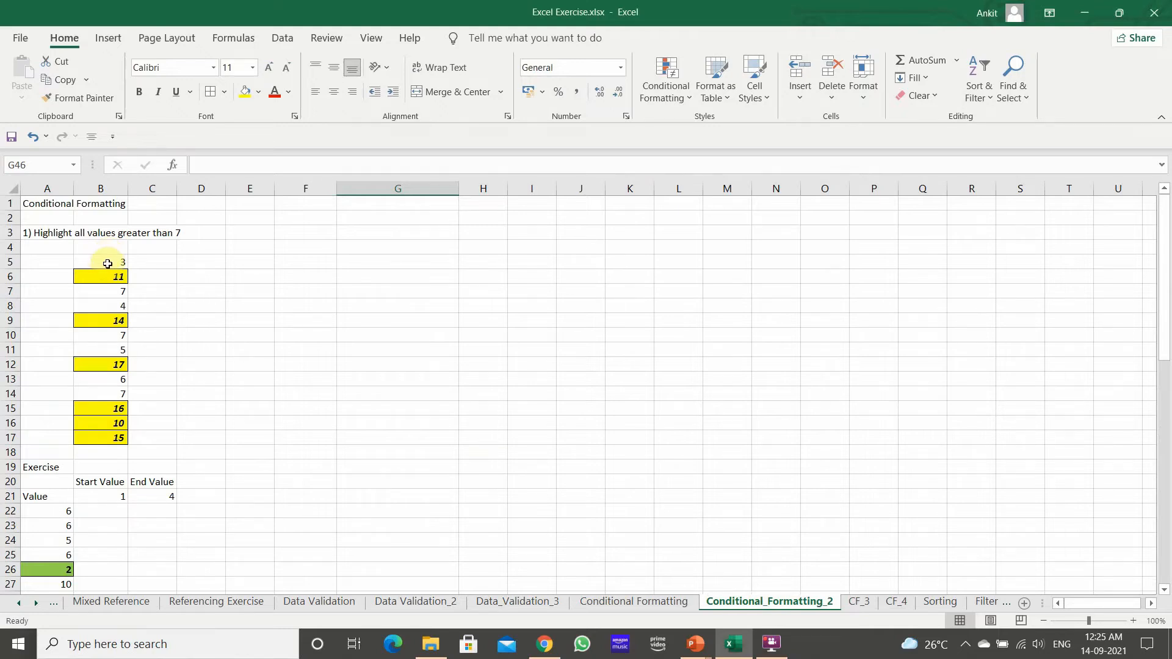
pyautogui.moveTo(107, 264); pyautogui.dragTo(104, 438)
pyautogui.click(666, 91)
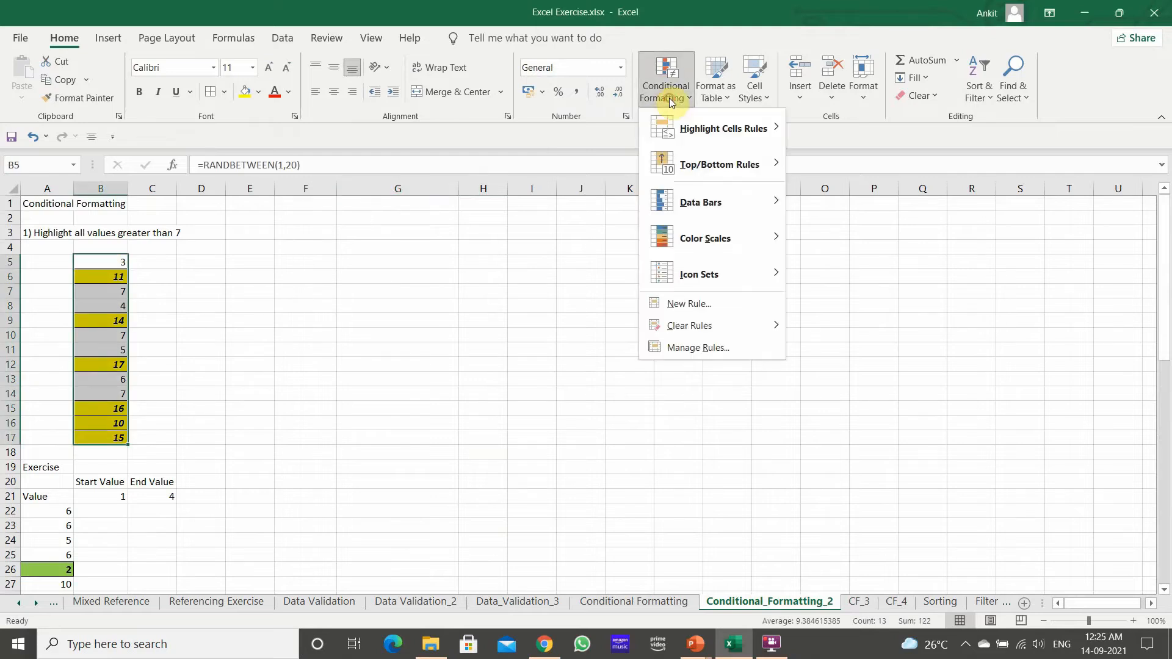
pyautogui.moveTo(754, 325)
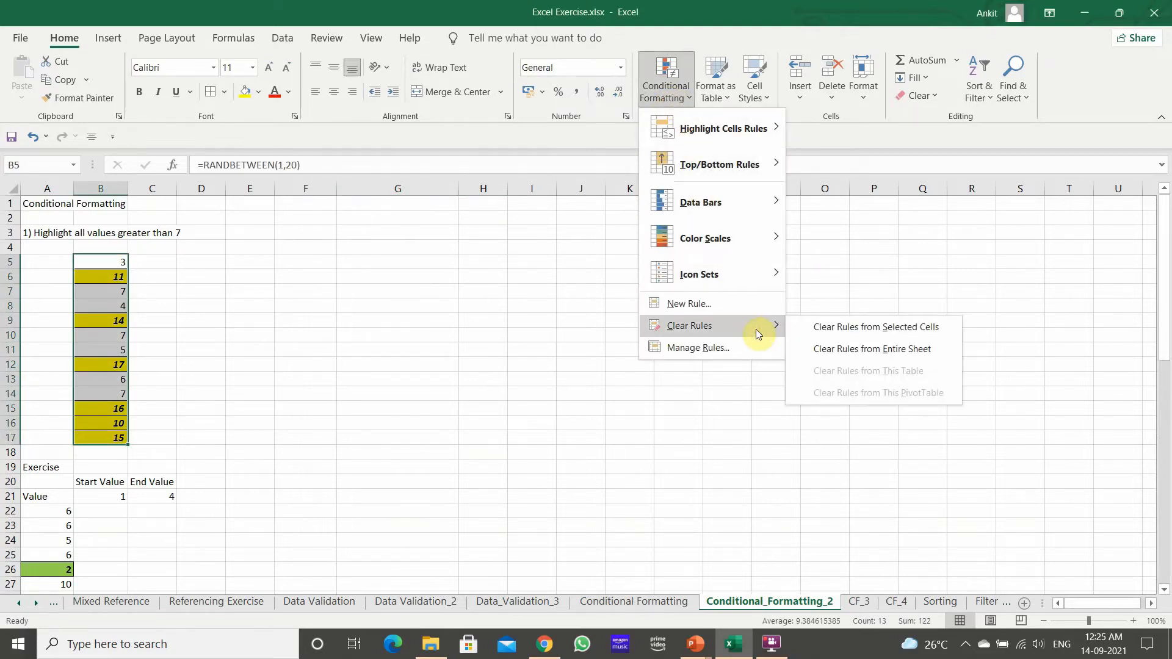
pyautogui.click(905, 333)
pyautogui.click(323, 332)
pyautogui.moveTo(112, 262); pyautogui.dragTo(100, 438)
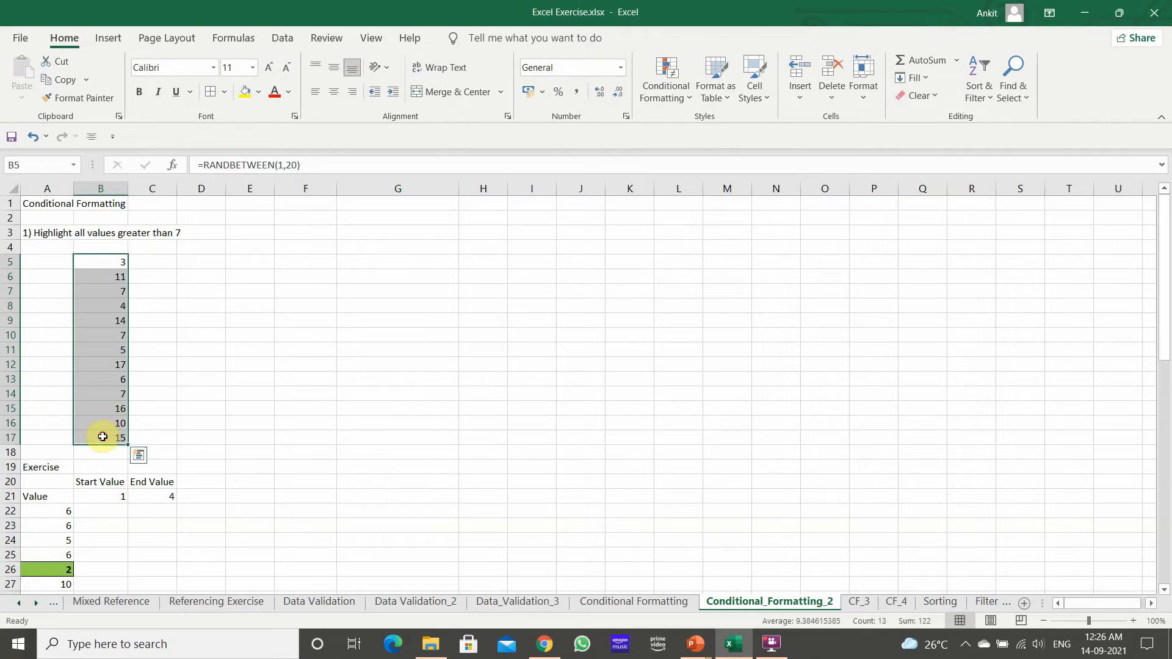
pyautogui.click(532, 349)
pyautogui.click(663, 92)
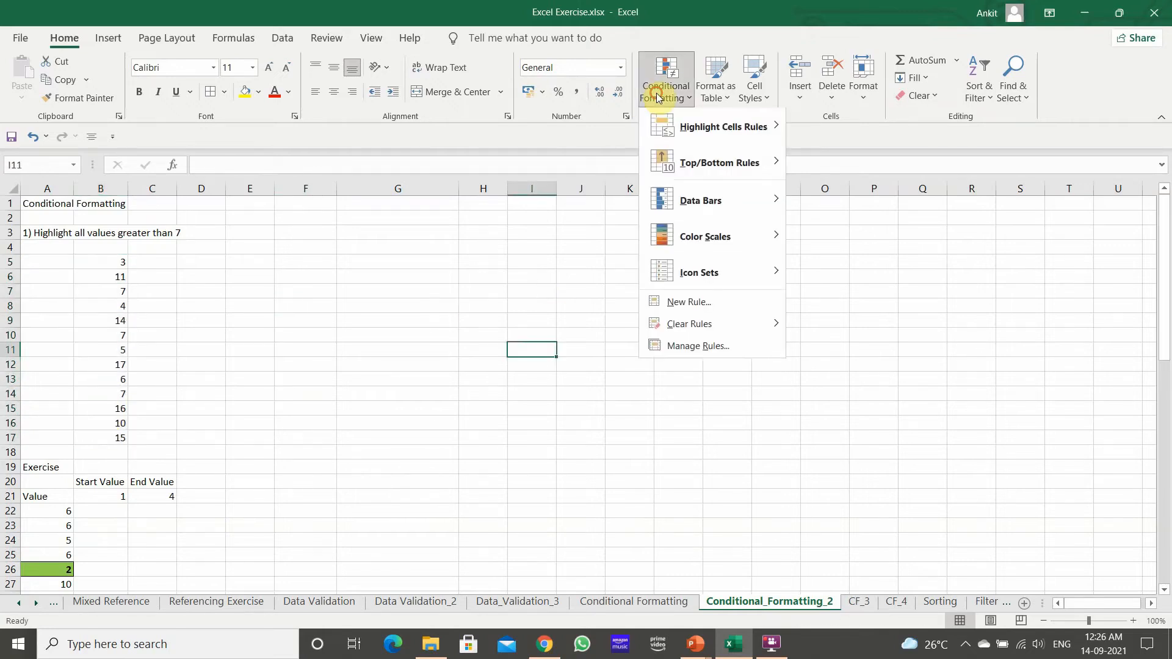
pyautogui.click(540, 272)
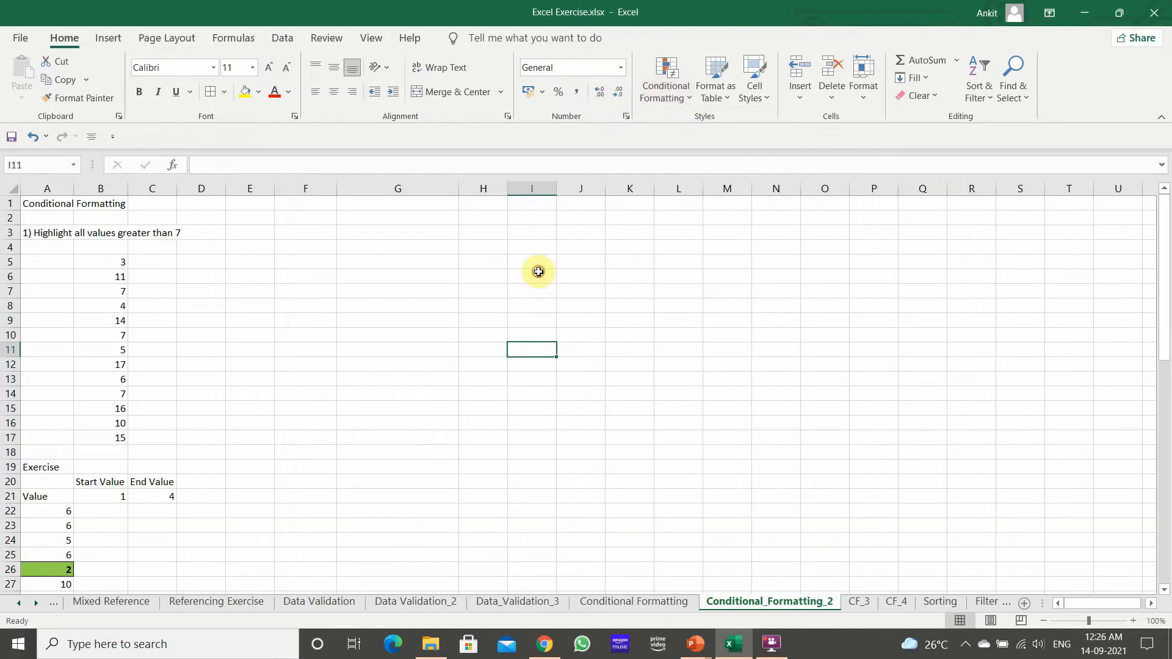
# Step: Go to the CF_3 sheet and clear the conditional formatting rules from the entire sheet
pyautogui.click(864, 603)
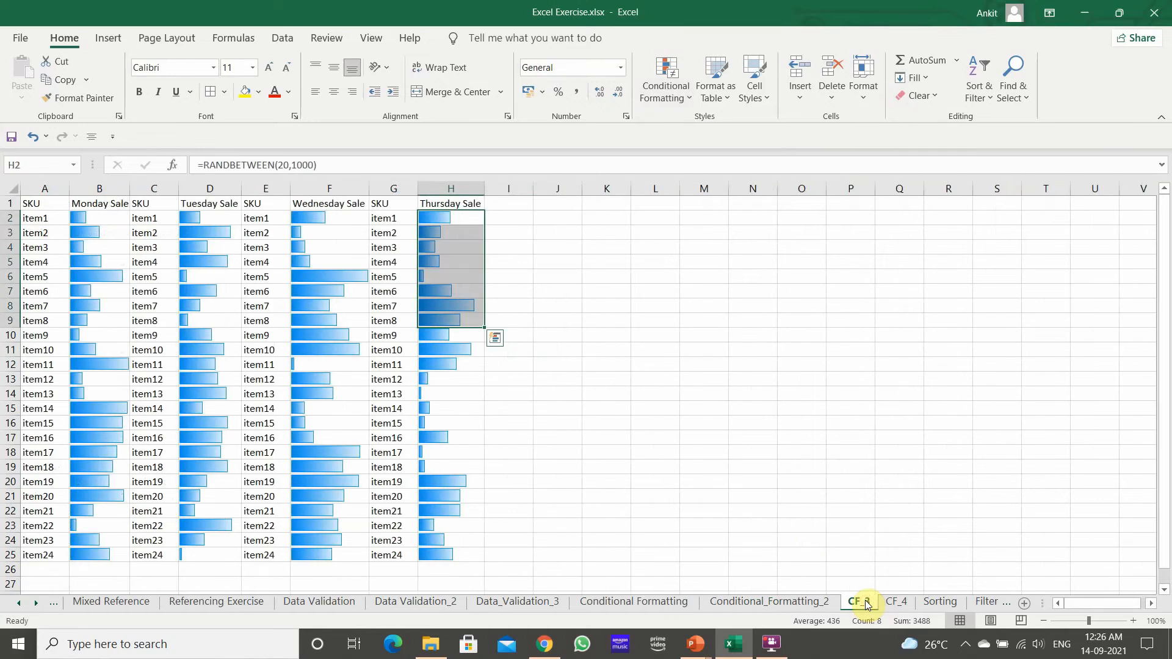
pyautogui.click(660, 396)
pyautogui.click(94, 218)
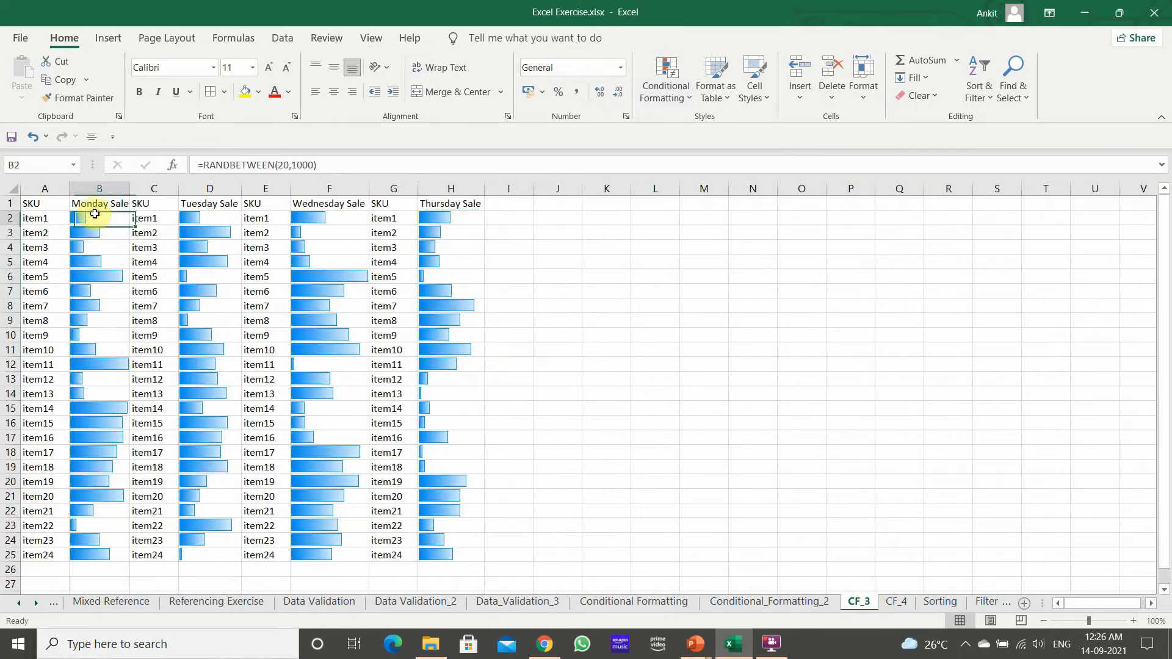
pyautogui.moveTo(95, 214); pyautogui.dragTo(98, 555)
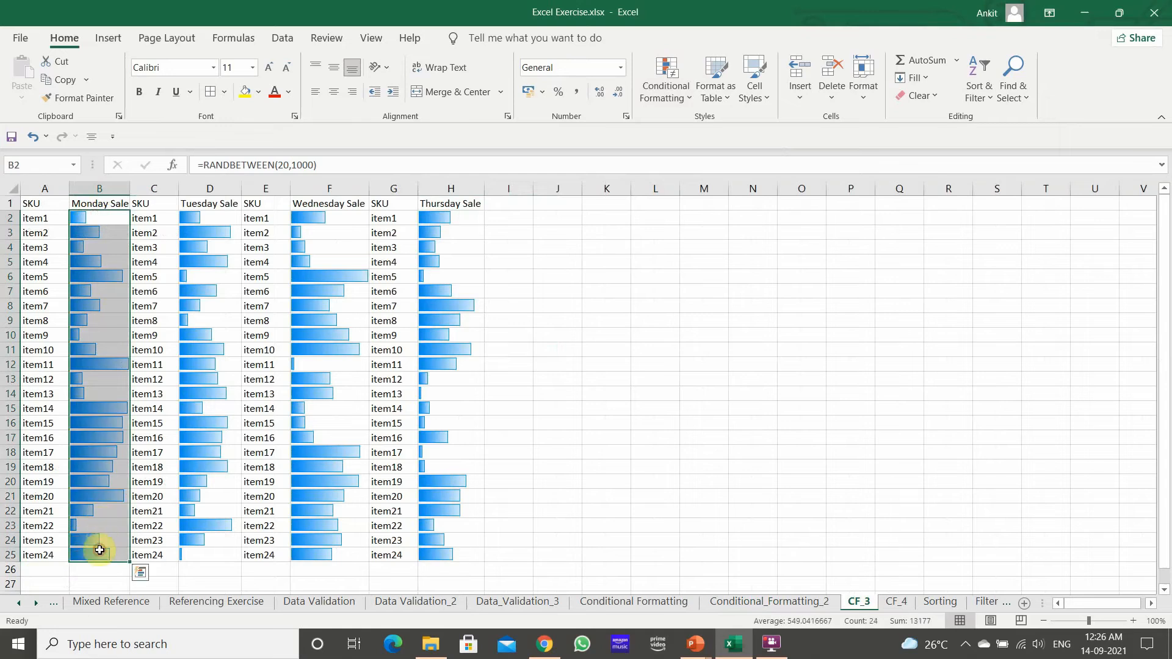
pyautogui.click(13, 188)
pyautogui.click(671, 89)
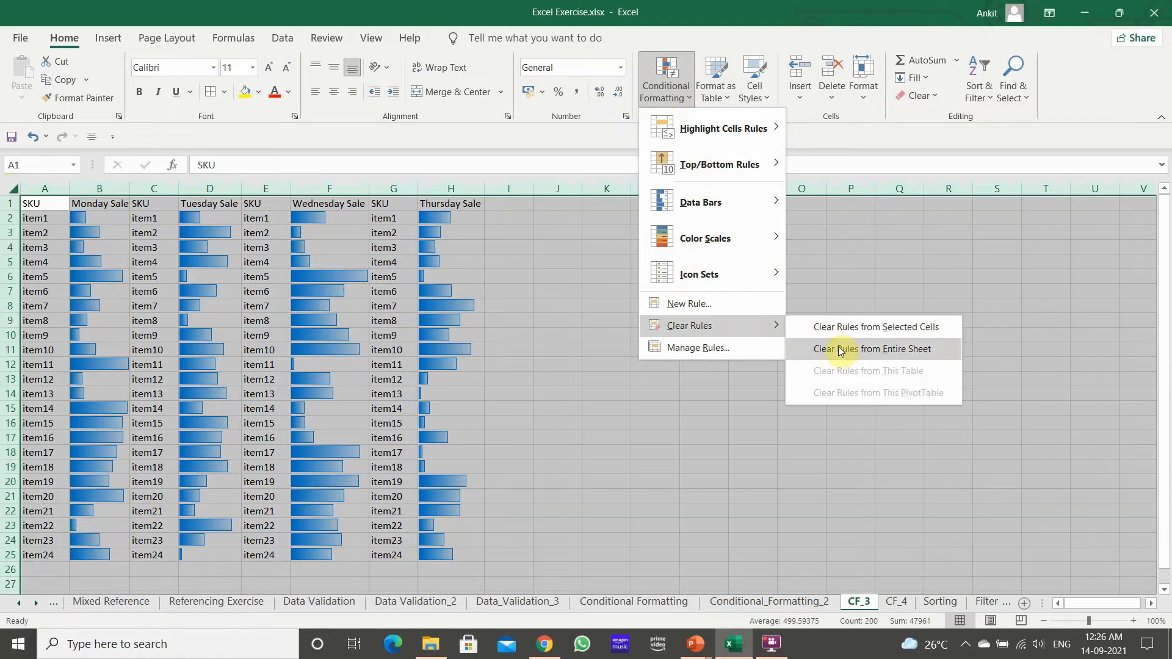
pyautogui.click(841, 350)
pyautogui.click(659, 333)
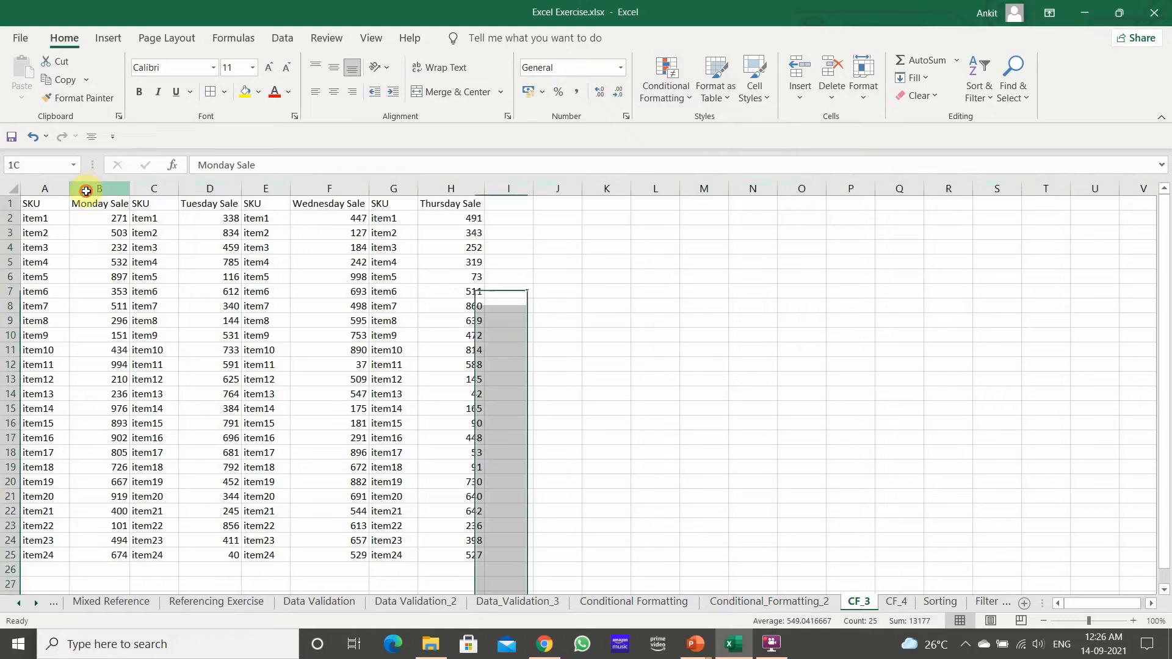
# Step: Examine the individual item sales in the Monday Sale column
pyautogui.click(86, 189)
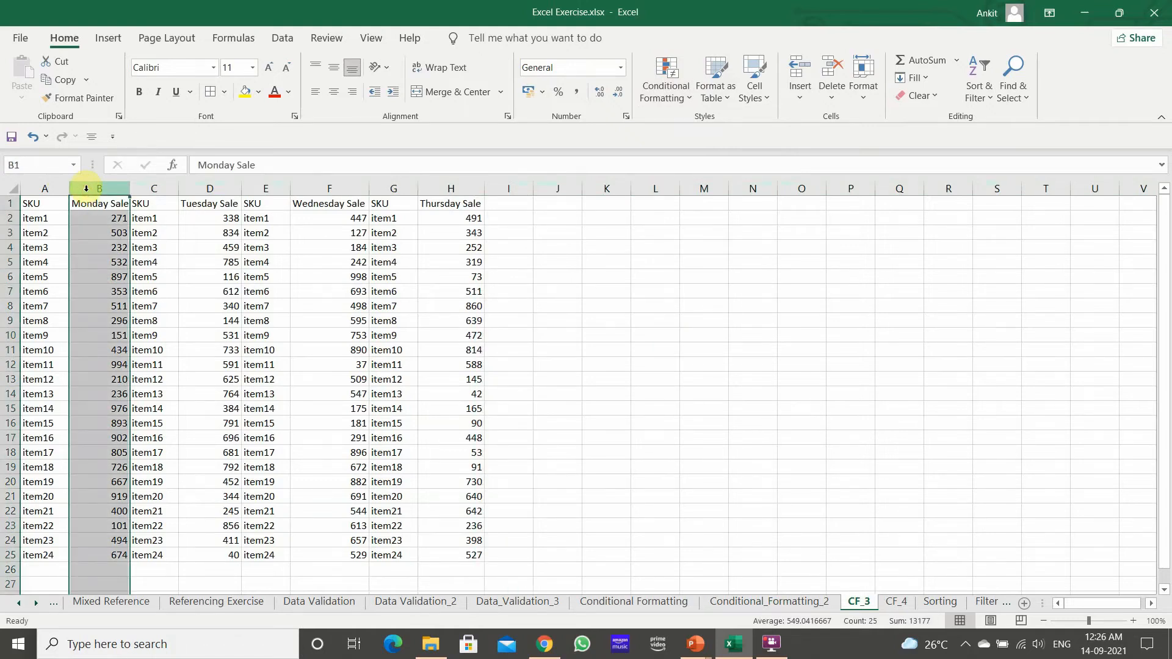
pyautogui.click(96, 218)
pyautogui.click(96, 265)
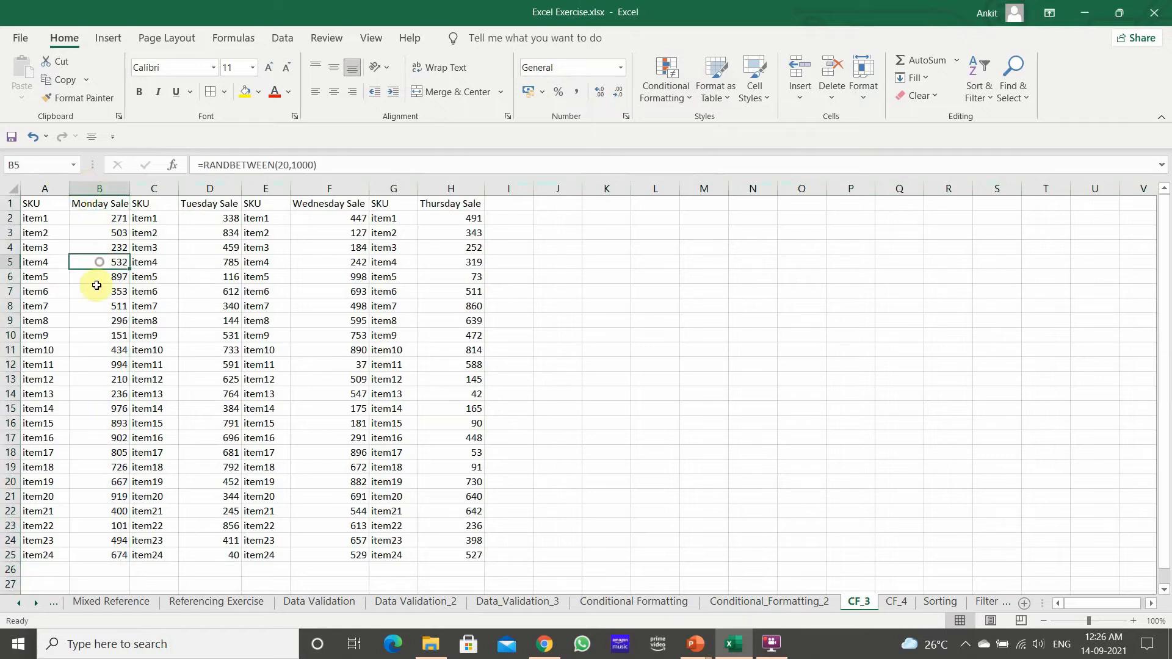
pyautogui.click(97, 287)
pyautogui.click(95, 364)
pyautogui.click(96, 423)
pyautogui.click(110, 438)
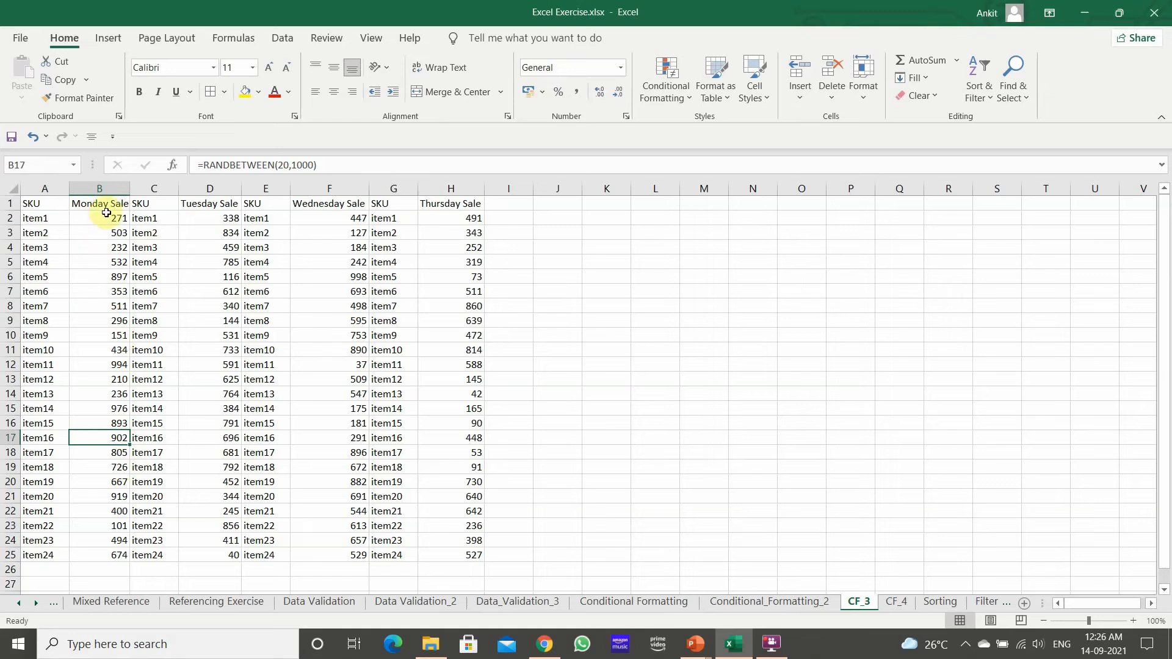
# Step: Apply light blue gradient data bars to the sales table A1:H25 and autofit the Tuesday Sale column width
pyautogui.moveTo(48, 202); pyautogui.dragTo(442, 557)
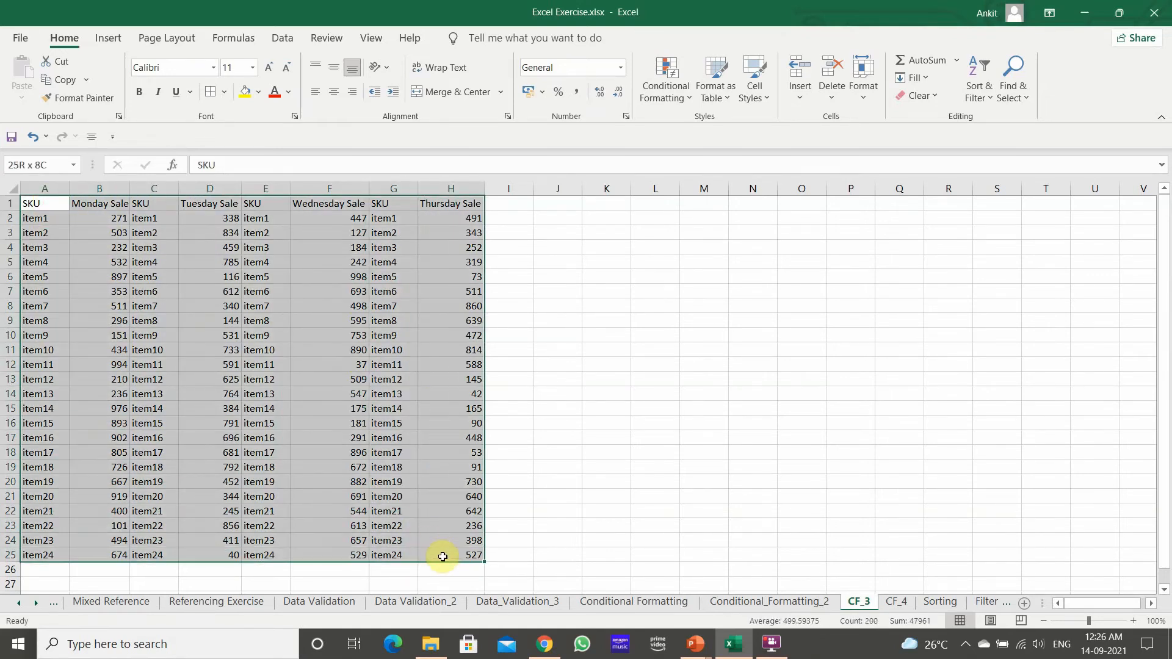
pyautogui.click(665, 93)
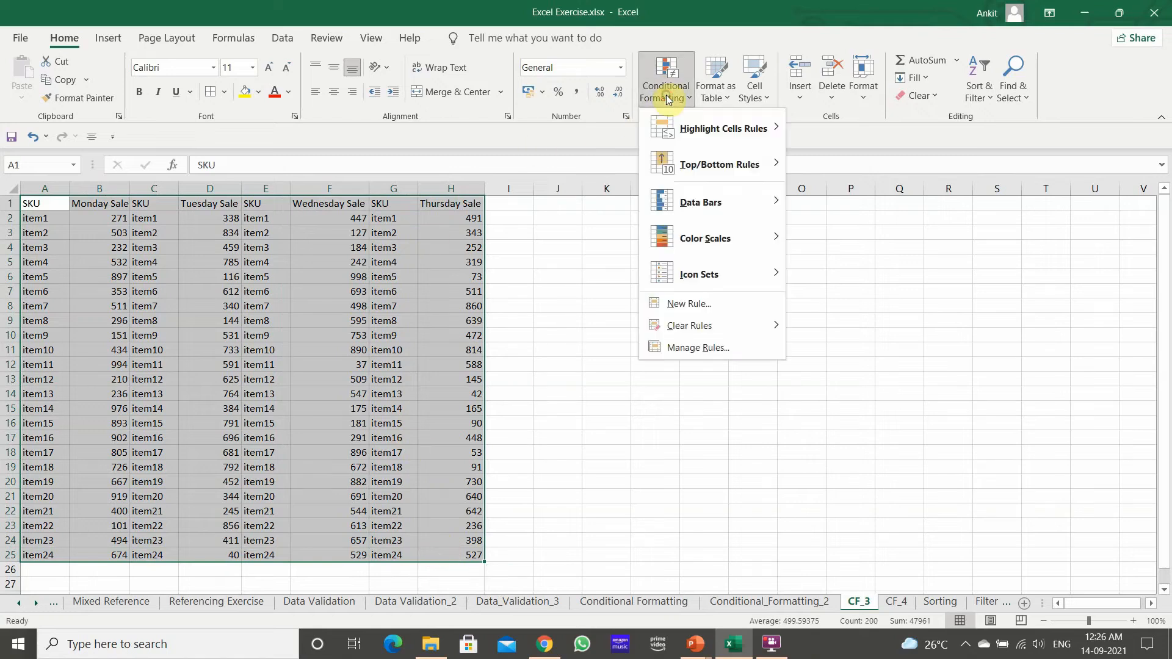
pyautogui.moveTo(733, 207)
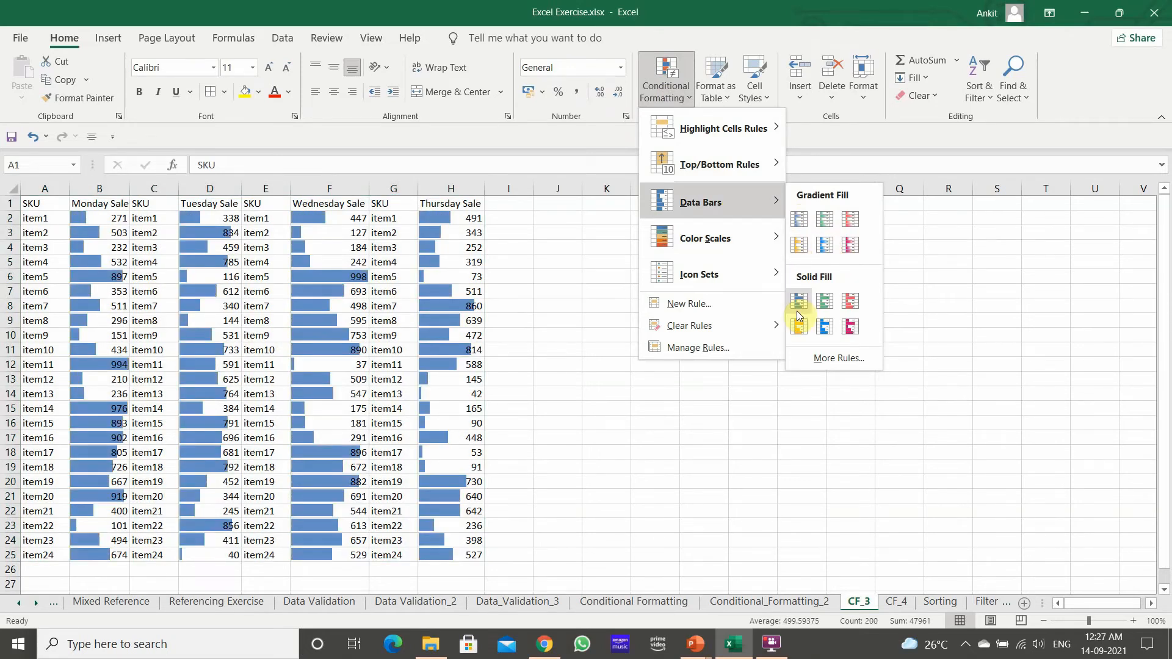
pyautogui.click(835, 252)
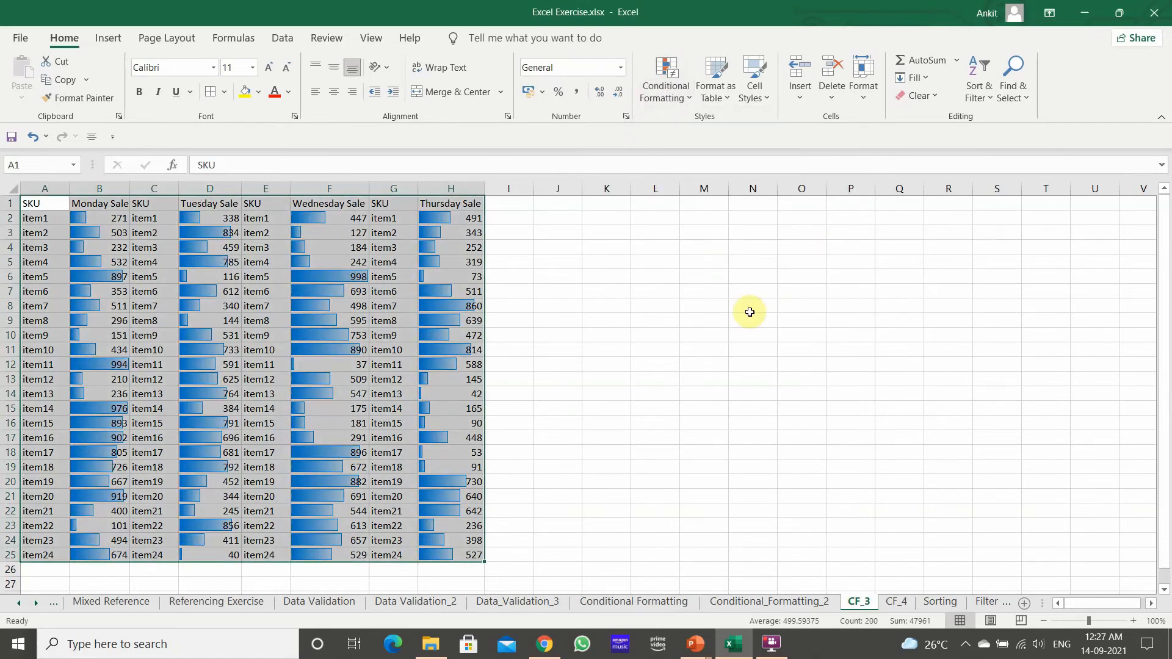
pyautogui.click(753, 335)
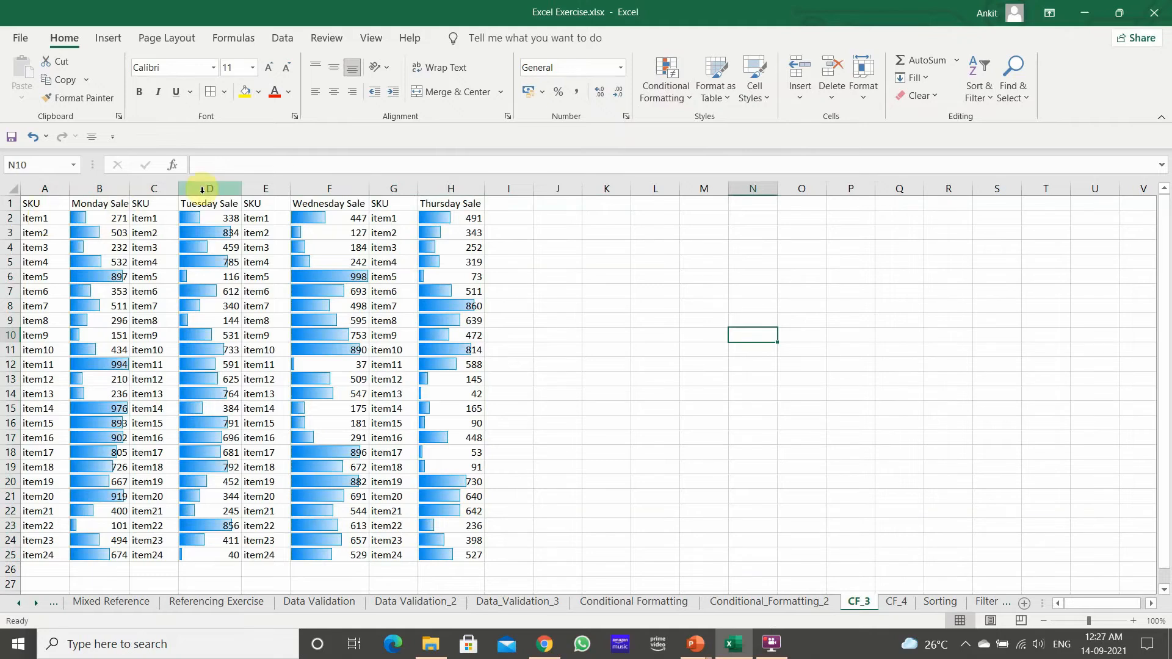
pyautogui.doubleClick(240, 184)
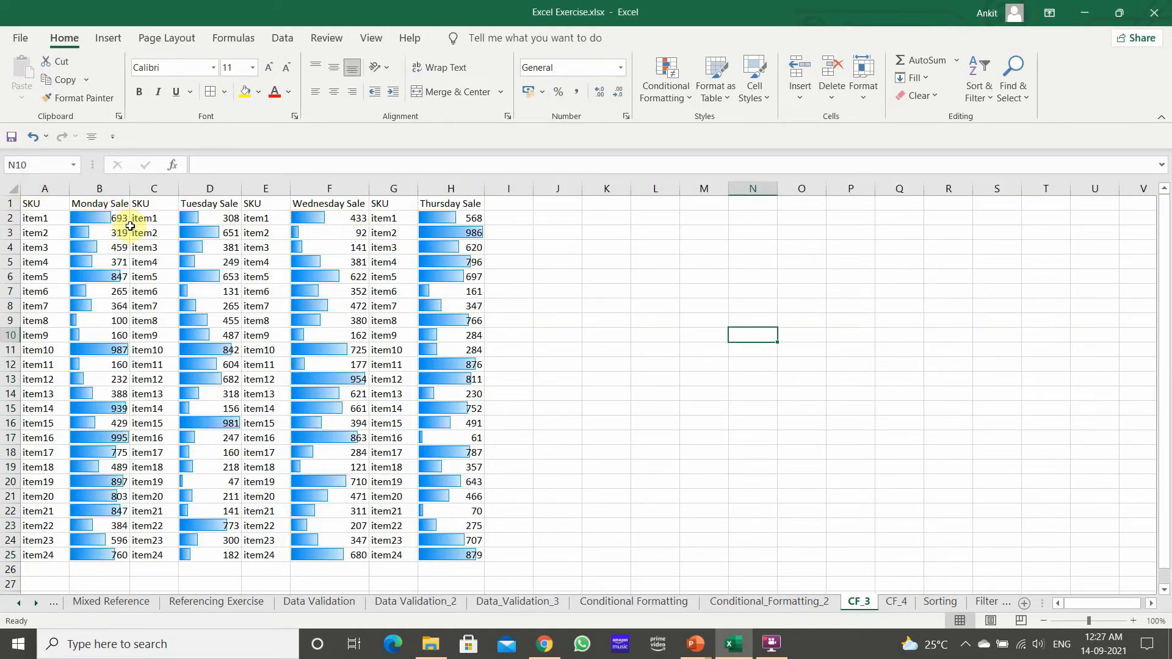
# Step: Edit the data bar rule on the sales table A1:H25 so it shows only the bars without the numbers
pyautogui.moveTo(125, 228); pyautogui.dragTo(123, 492)
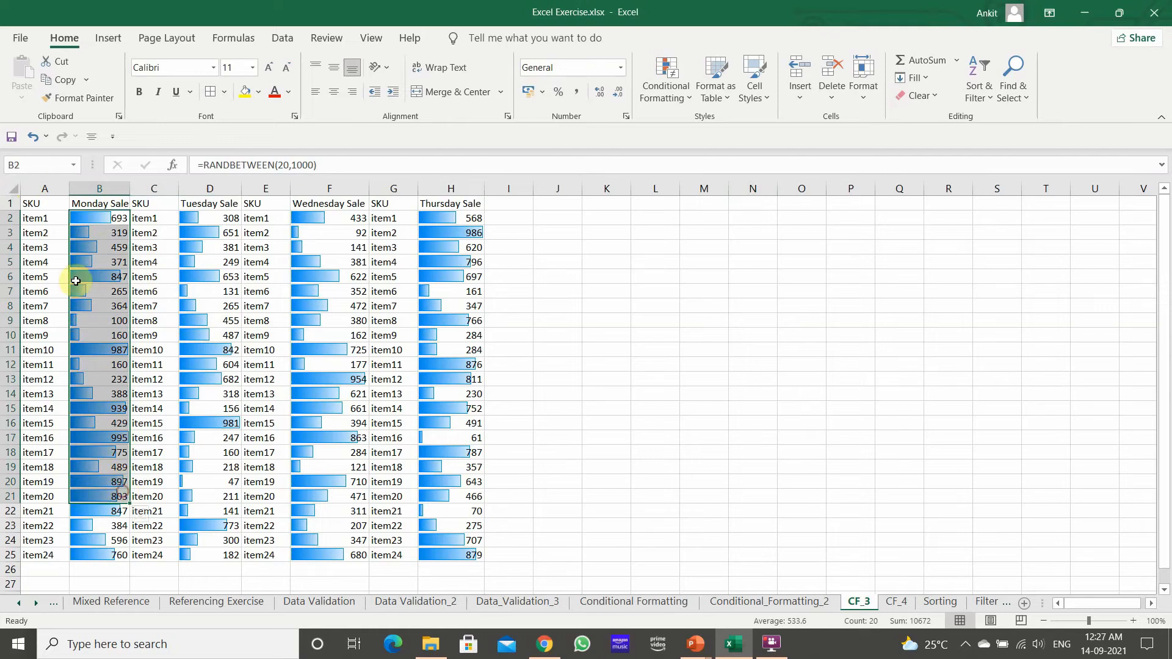
pyautogui.moveTo(121, 218); pyautogui.dragTo(474, 518)
pyautogui.scroll(1, 201, 397)
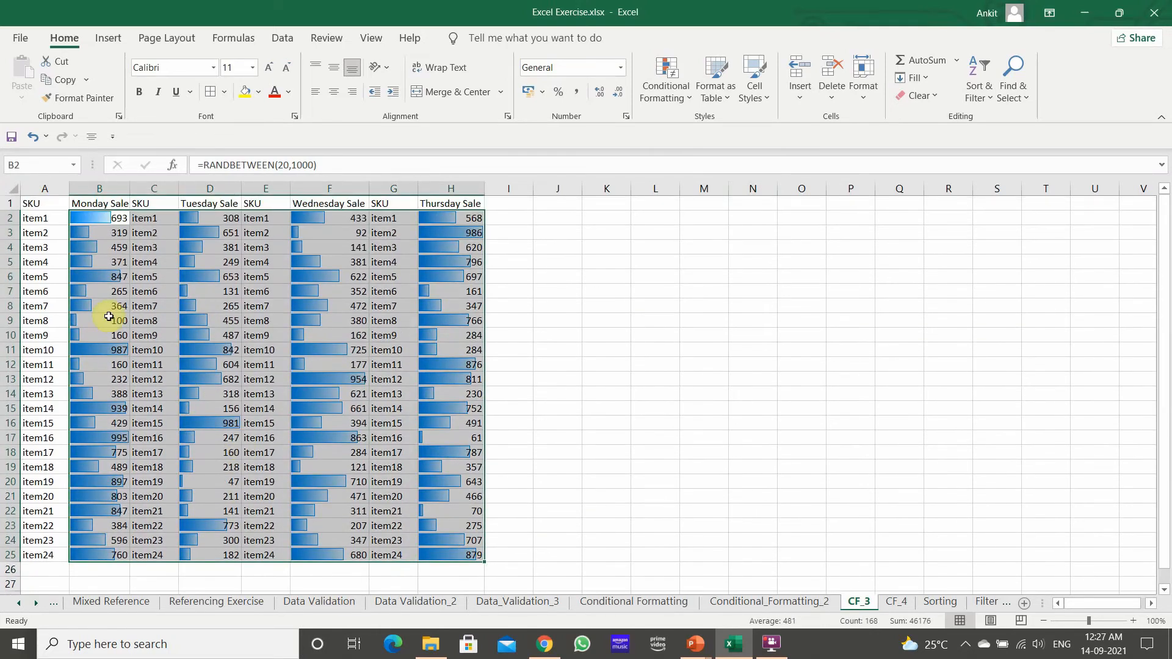
pyautogui.moveTo(42, 199); pyautogui.dragTo(466, 557)
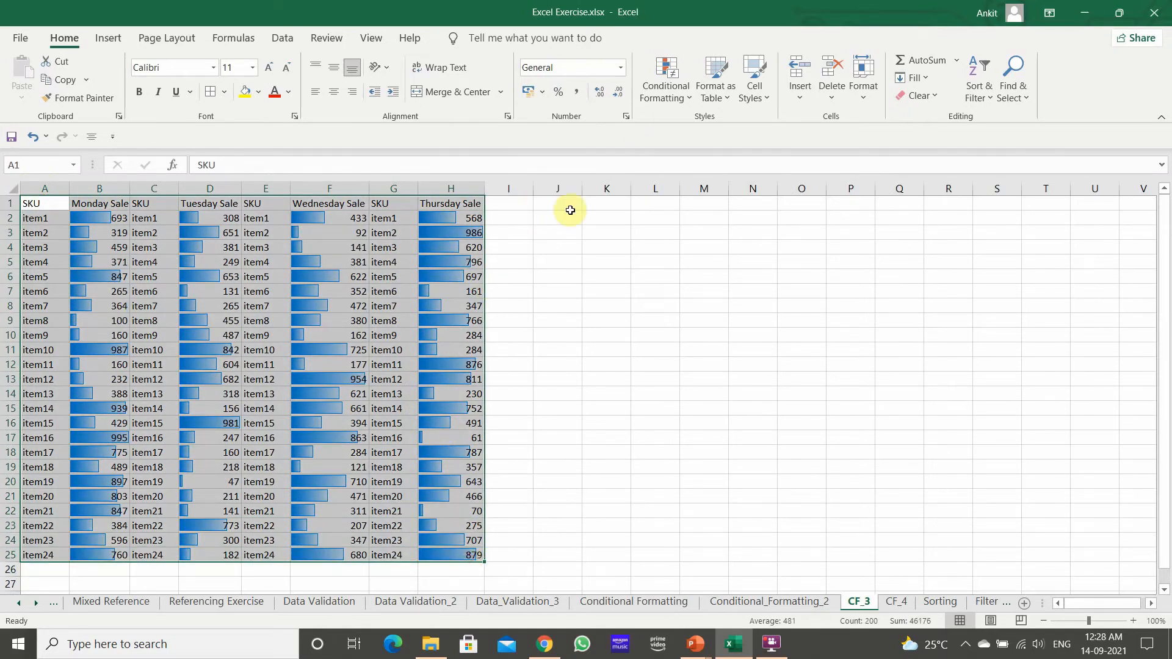
pyautogui.click(664, 97)
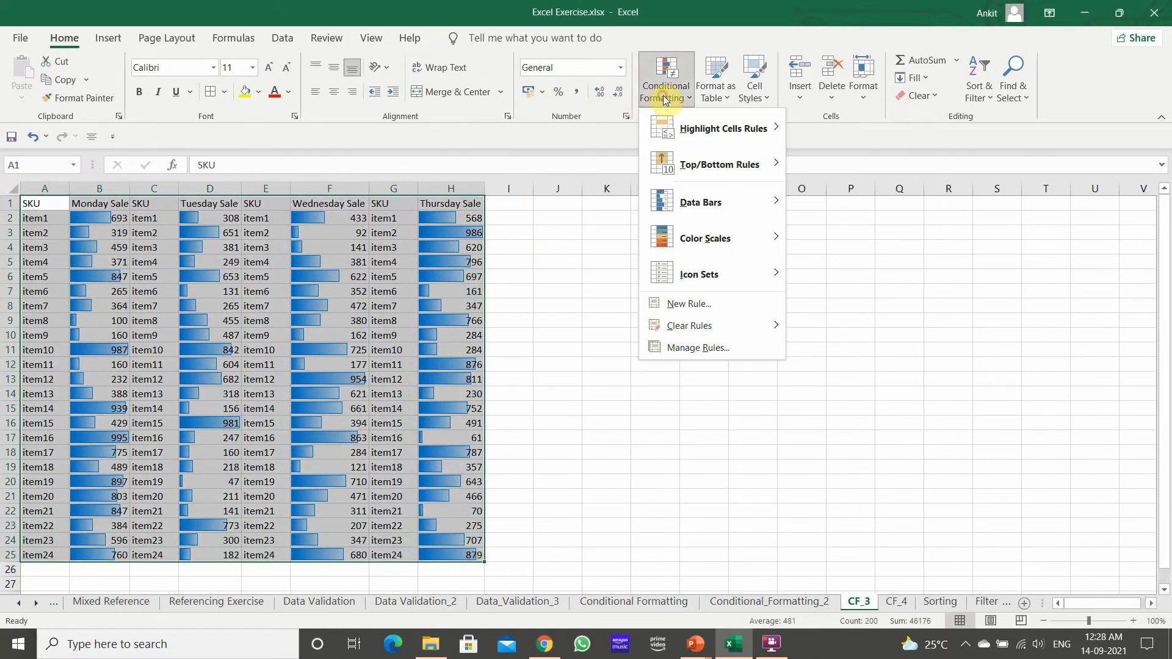
pyautogui.click(712, 347)
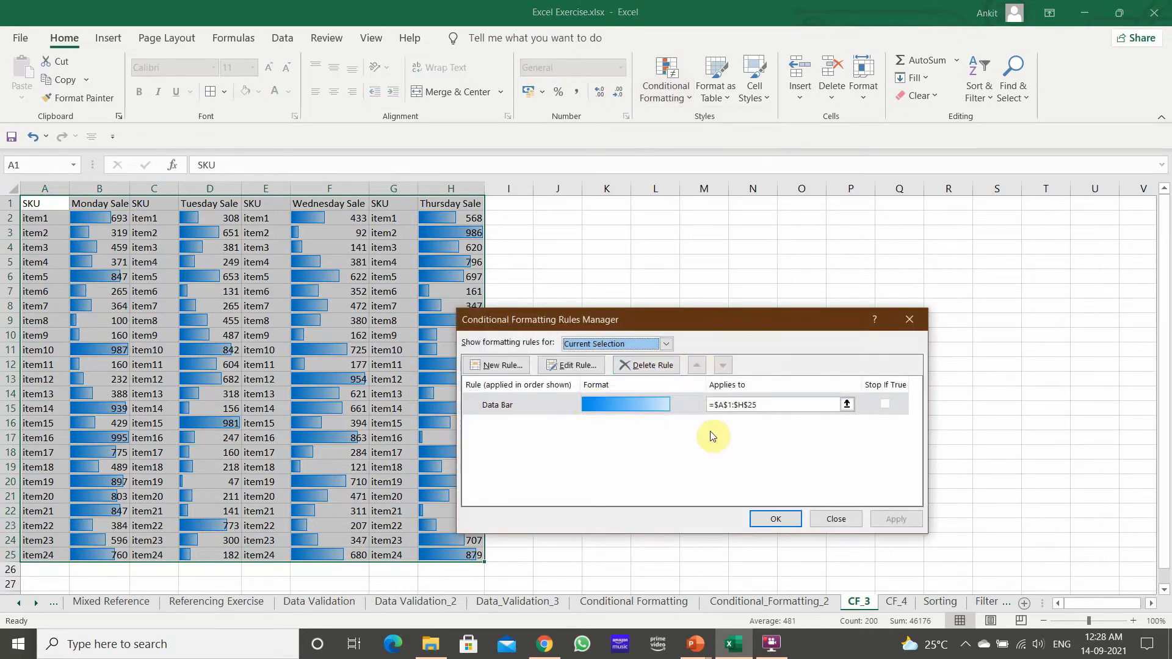
pyautogui.click(556, 370)
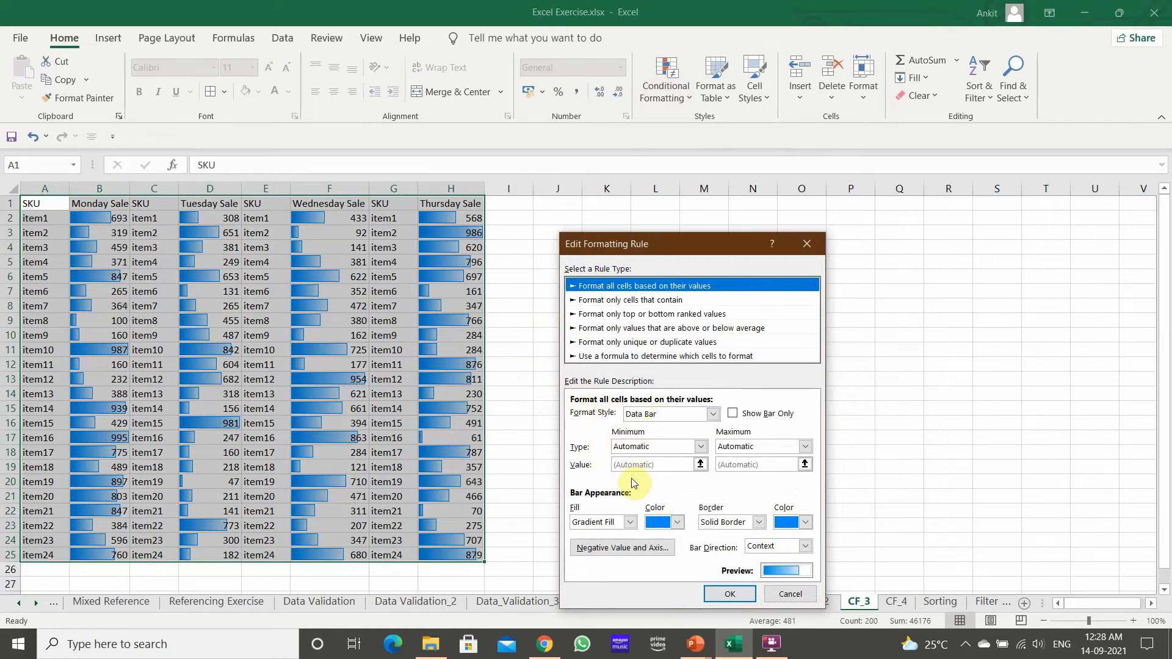
pyautogui.click(734, 415)
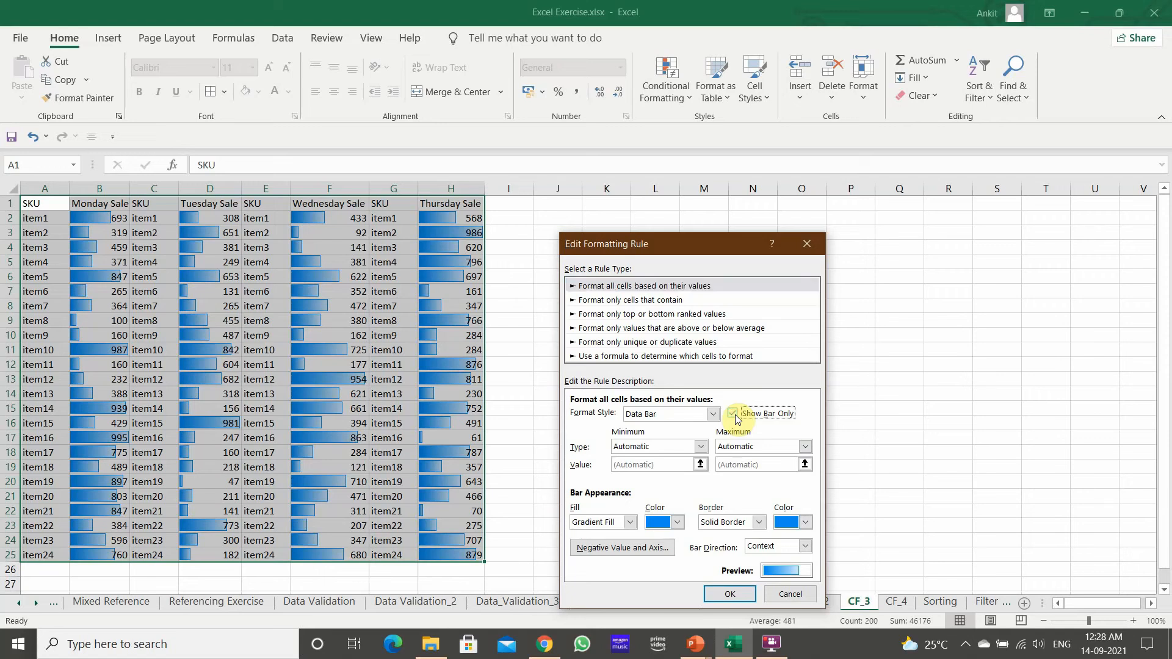
pyautogui.click(731, 596)
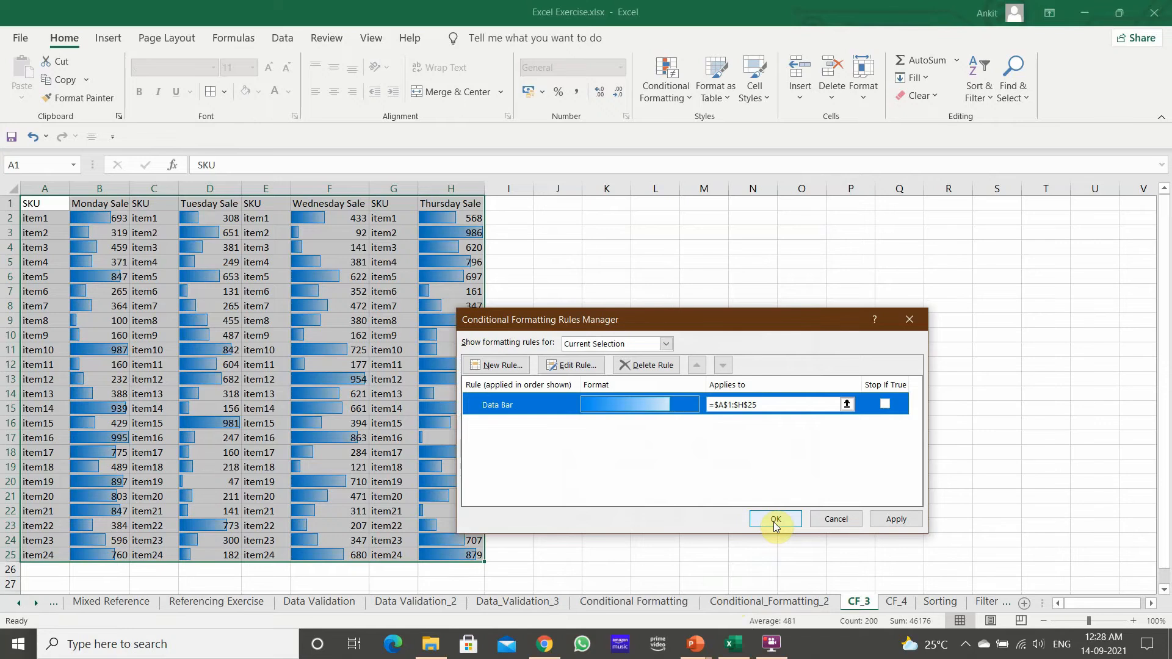
pyautogui.click(776, 520)
pyautogui.click(609, 379)
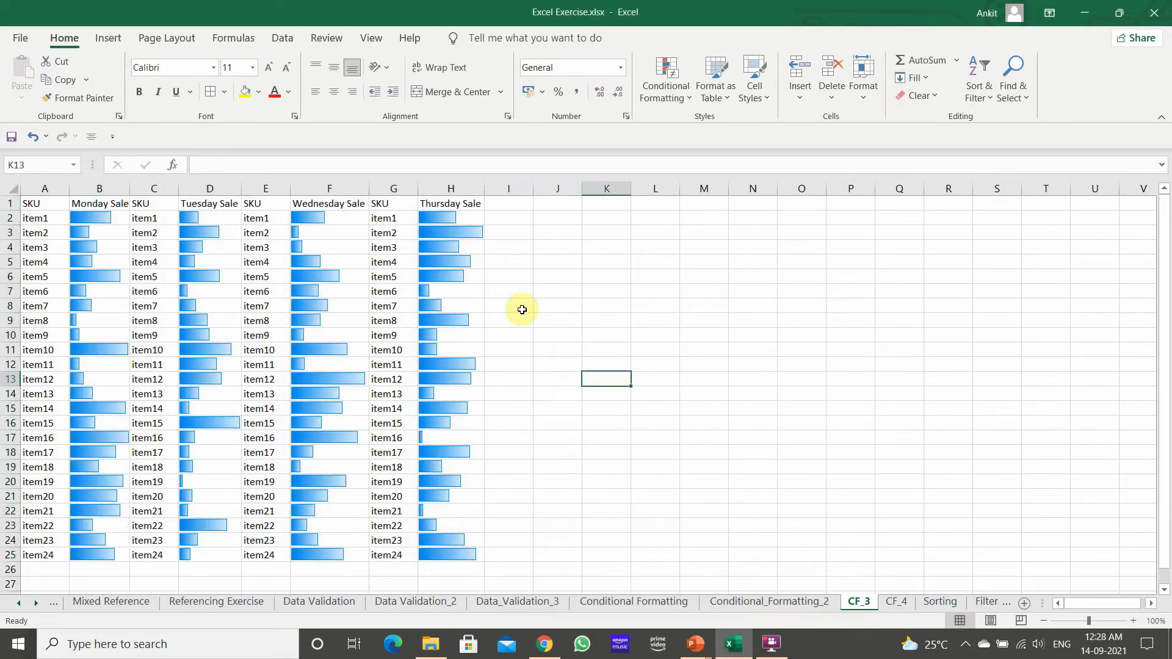
pyautogui.moveTo(450, 260); pyautogui.dragTo(501, 481)
pyautogui.moveTo(331, 335); pyautogui.dragTo(335, 409)
pyautogui.moveTo(193, 231); pyautogui.dragTo(211, 305)
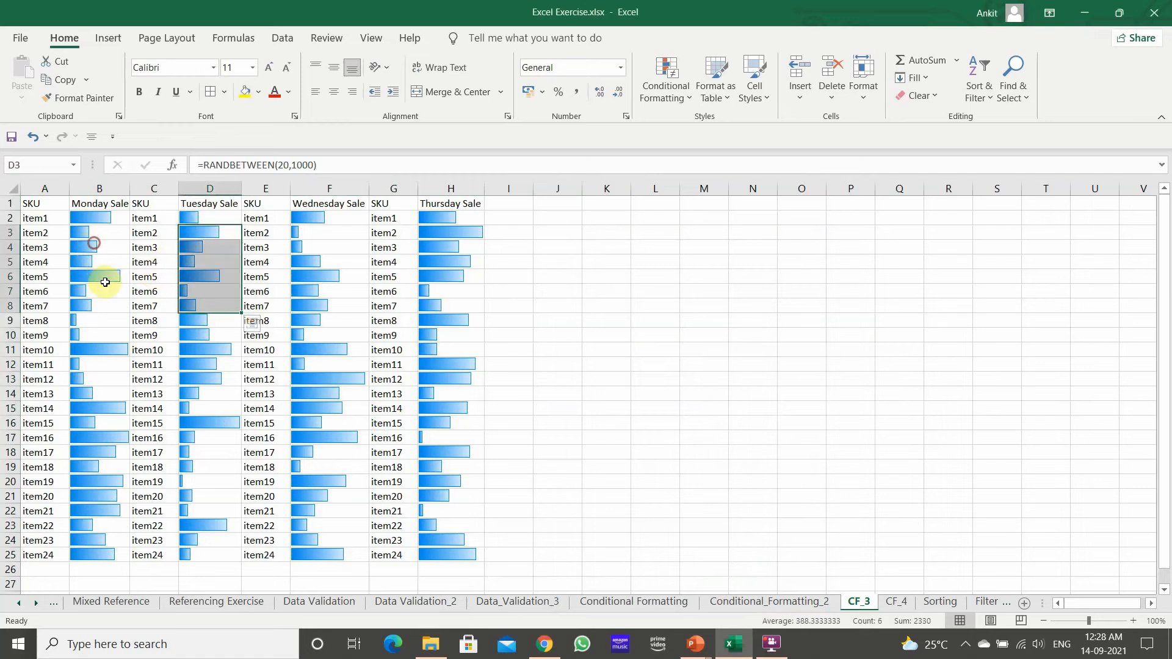
pyautogui.moveTo(105, 282); pyautogui.dragTo(105, 382)
pyautogui.click(476, 278)
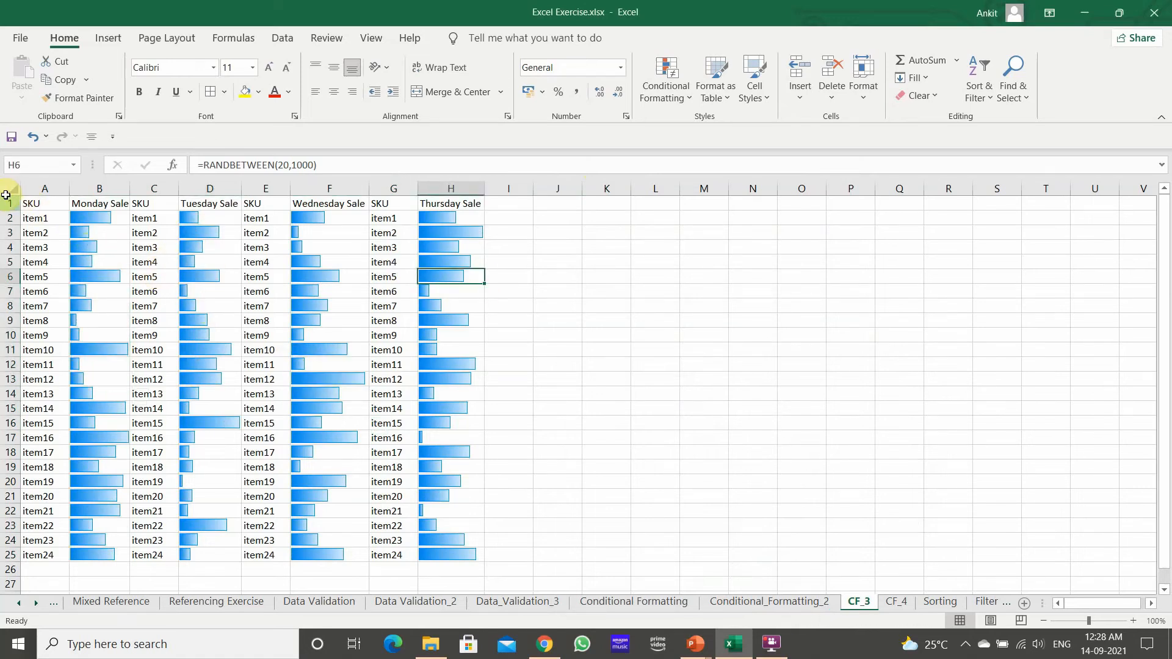
# Step: Clear the data bar formatting rules from the entire CF_3 sheet
pyautogui.click(6, 195)
pyautogui.click(666, 98)
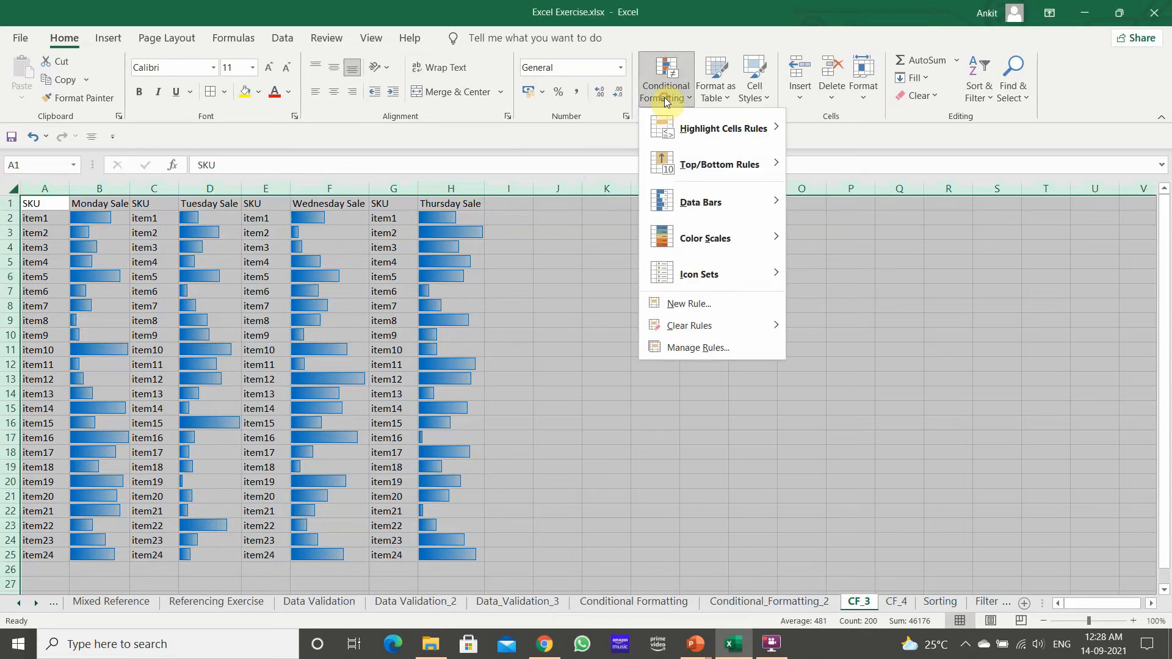
pyautogui.moveTo(686, 327)
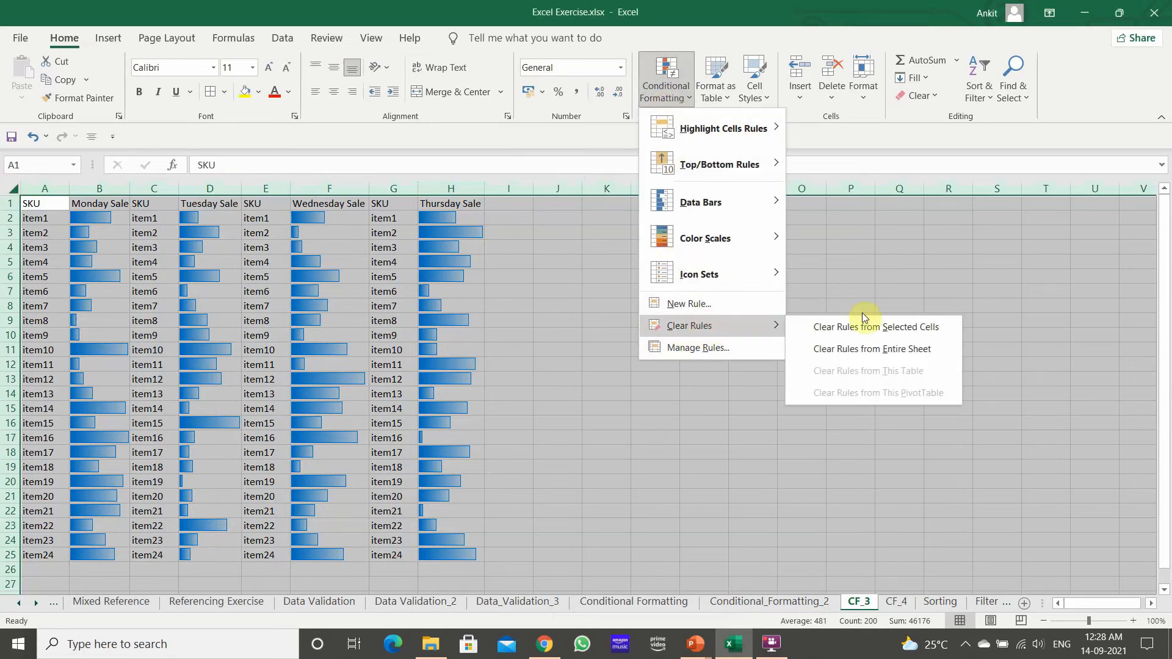
pyautogui.click(885, 347)
pyautogui.click(669, 364)
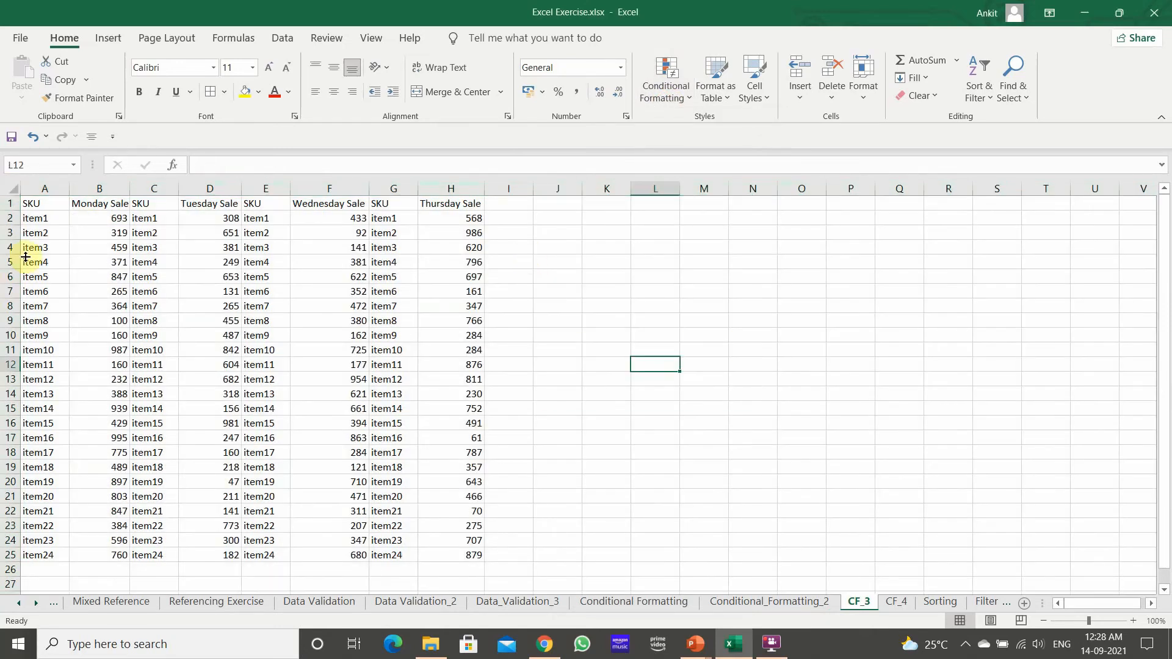
# Step: Apply the Green - Yellow - Red color scale to the sales table A1:H25
pyautogui.moveTo(49, 202); pyautogui.dragTo(437, 551)
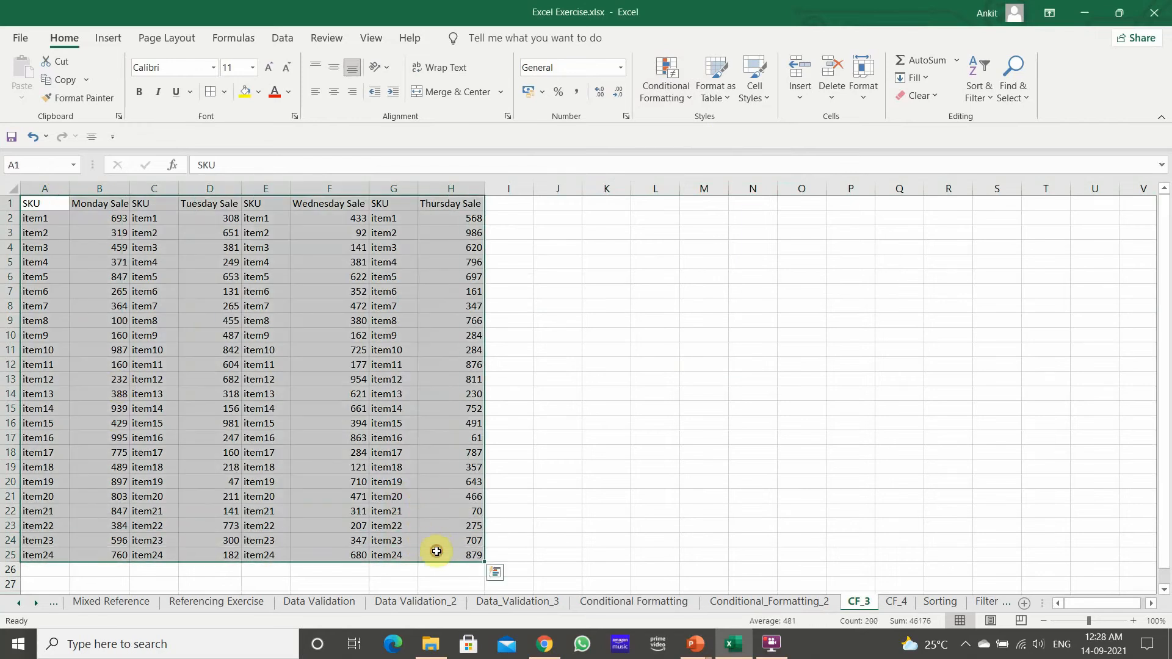
pyautogui.click(684, 95)
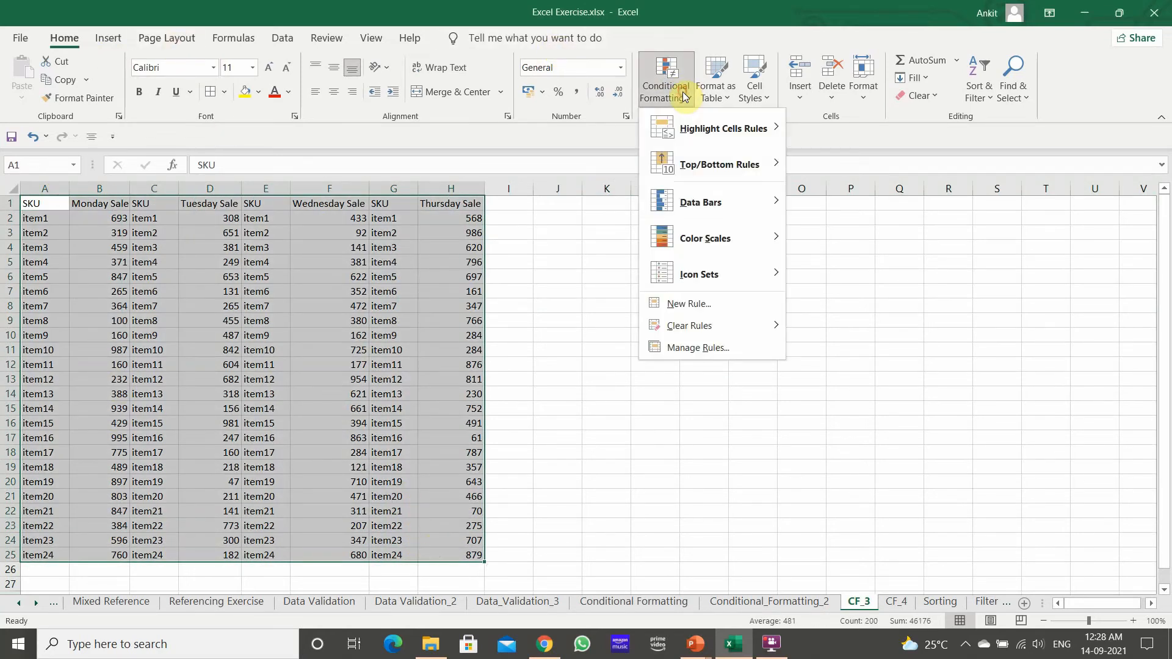
pyautogui.moveTo(721, 238)
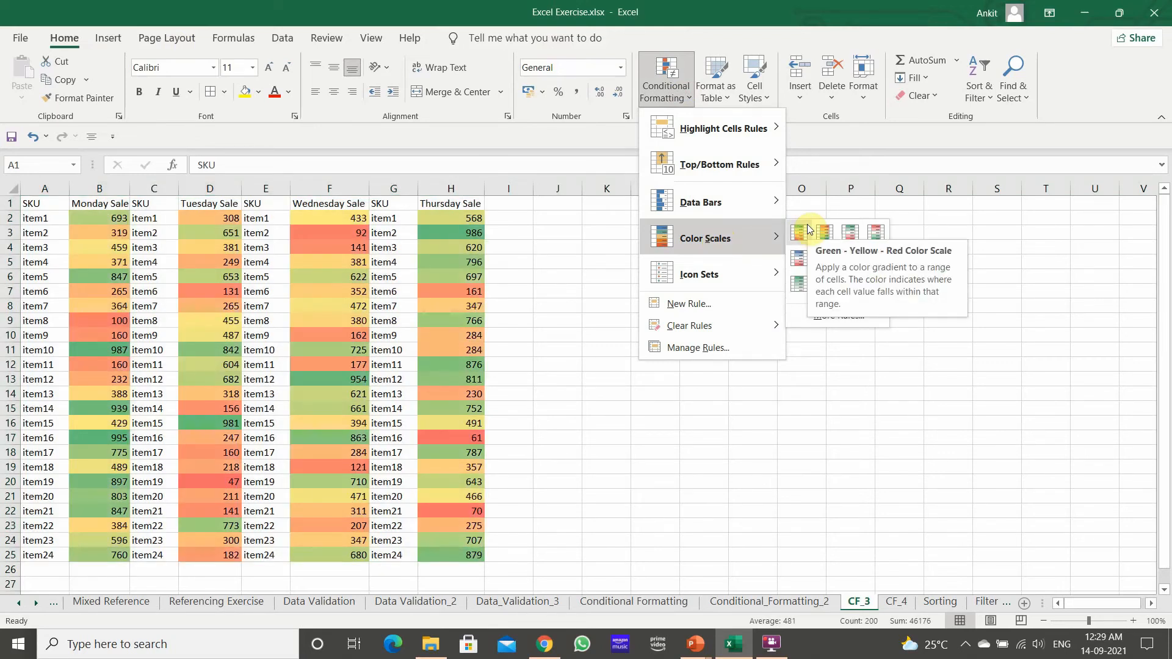
pyautogui.click(804, 232)
pyautogui.click(558, 335)
pyautogui.click(690, 89)
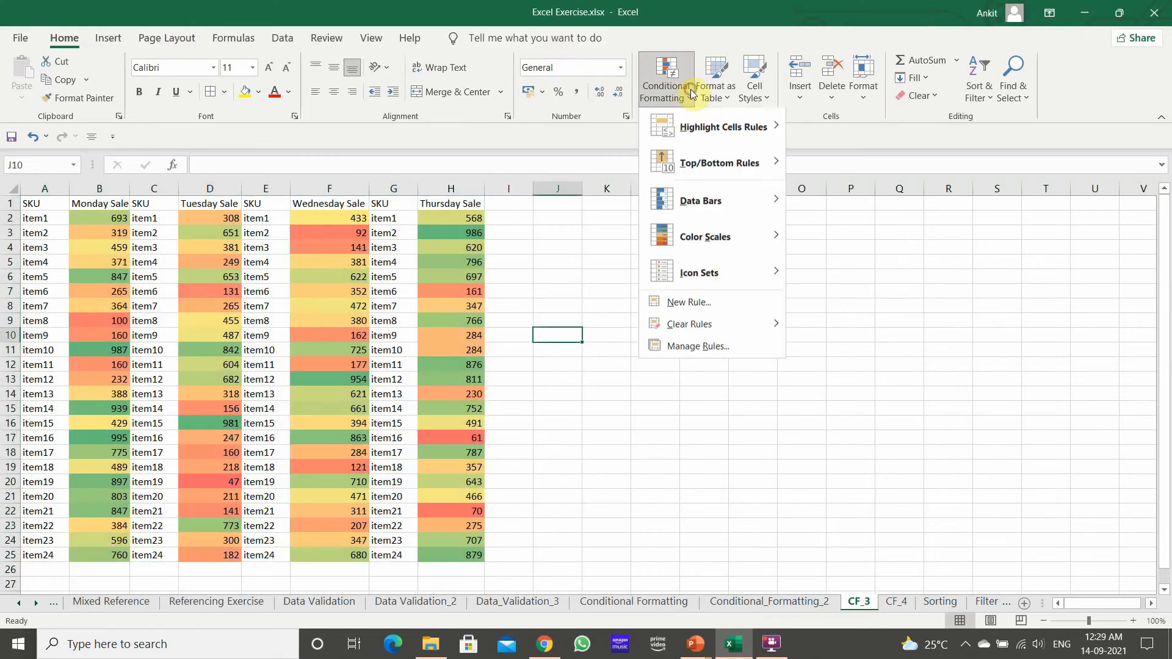
pyautogui.click(727, 347)
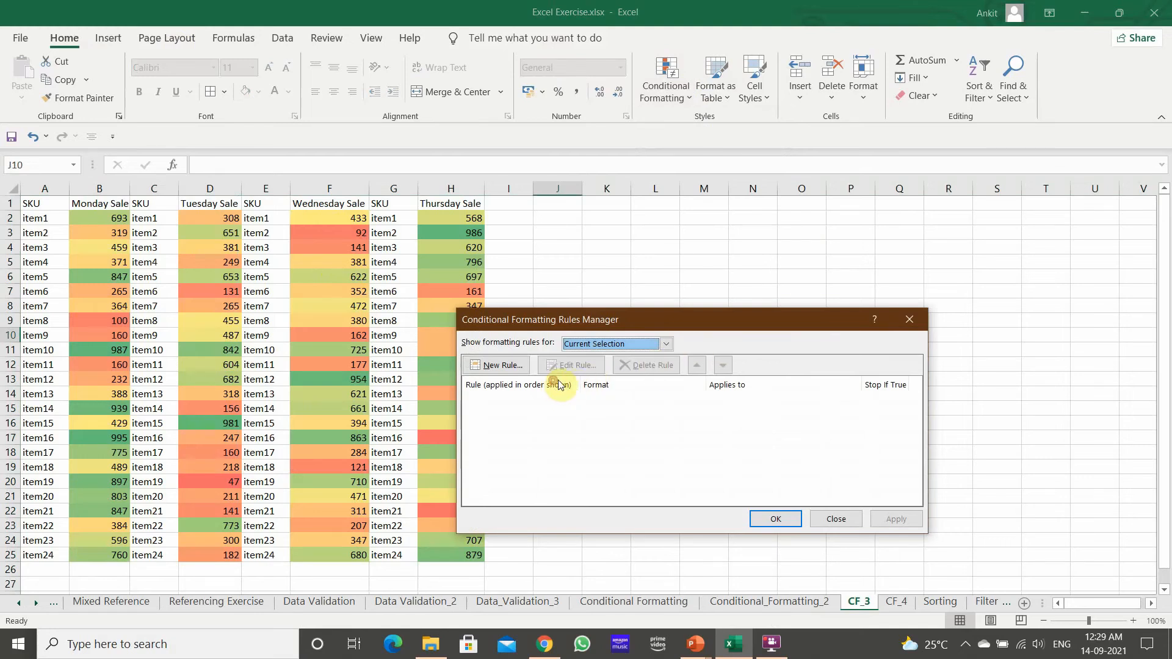
pyautogui.click(835, 518)
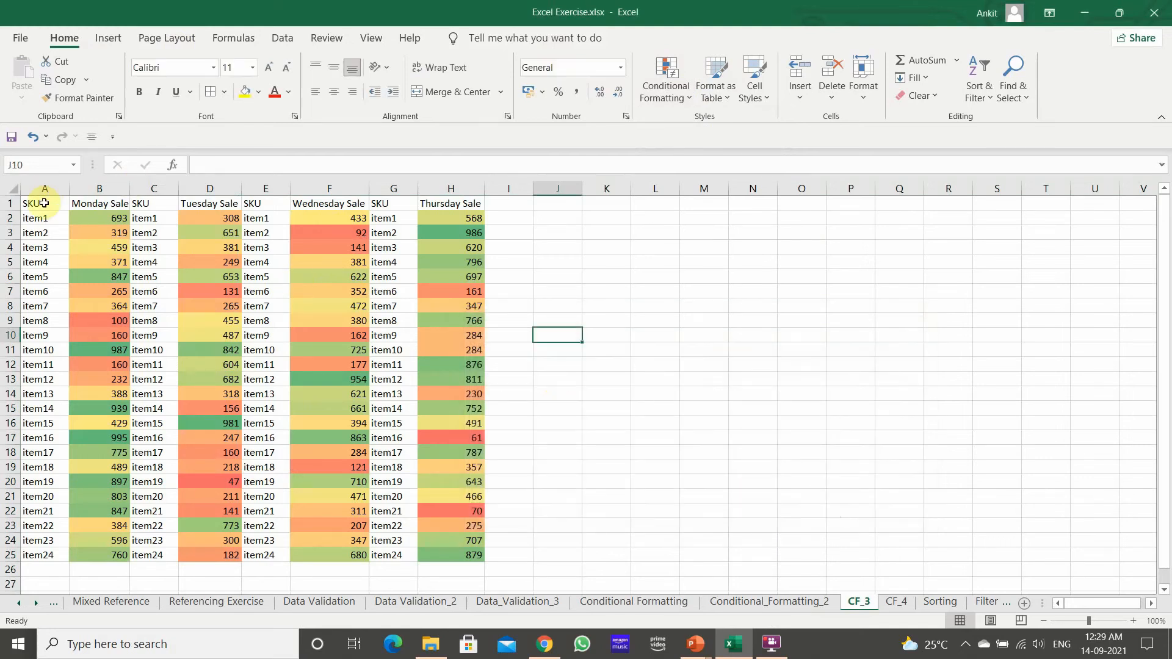
# Step: Open the graded color scale rule of A1:H25 for editing and set its lowest-value color to standard red
pyautogui.moveTo(44, 204); pyautogui.dragTo(437, 552)
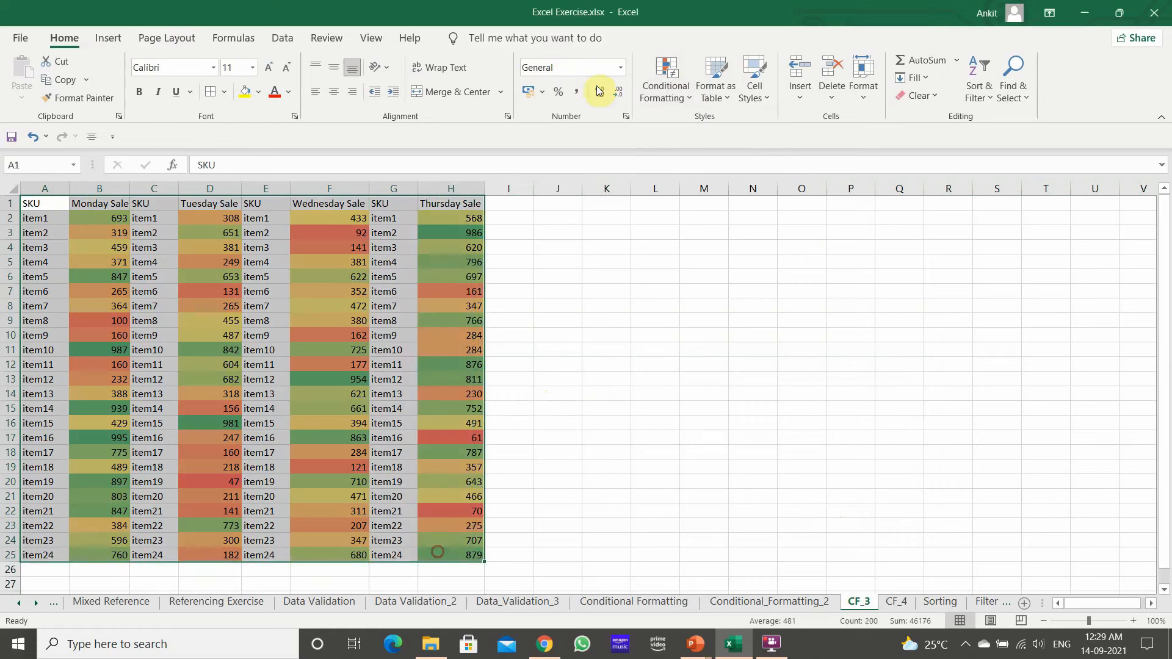
pyautogui.click(667, 76)
pyautogui.click(737, 354)
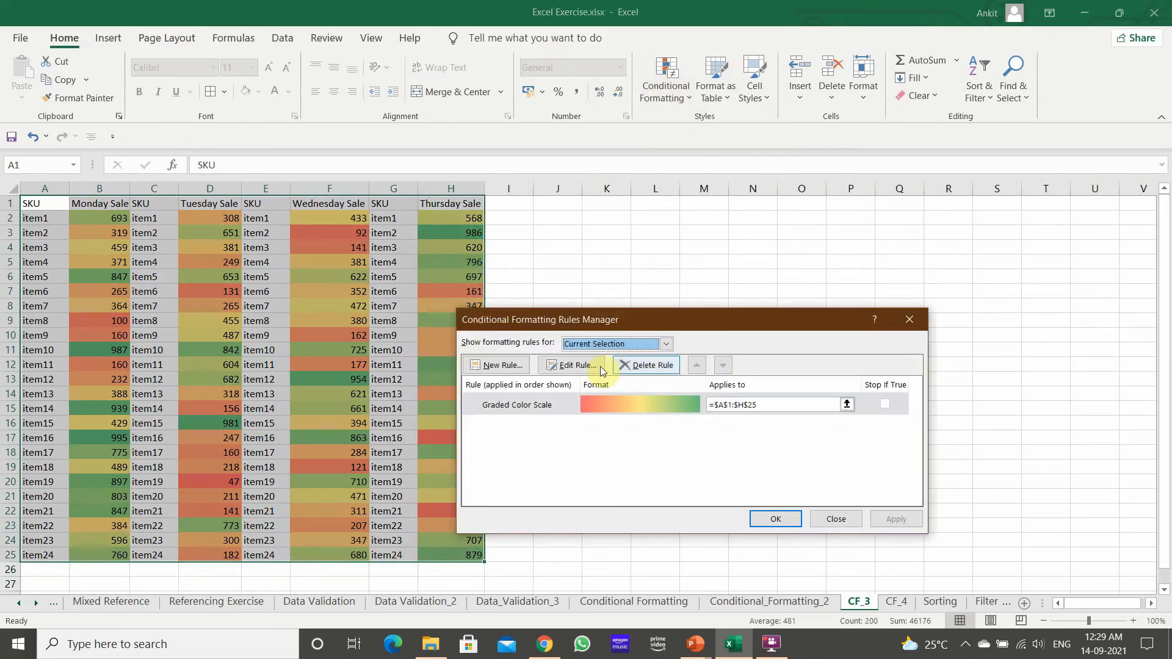
pyautogui.click(572, 365)
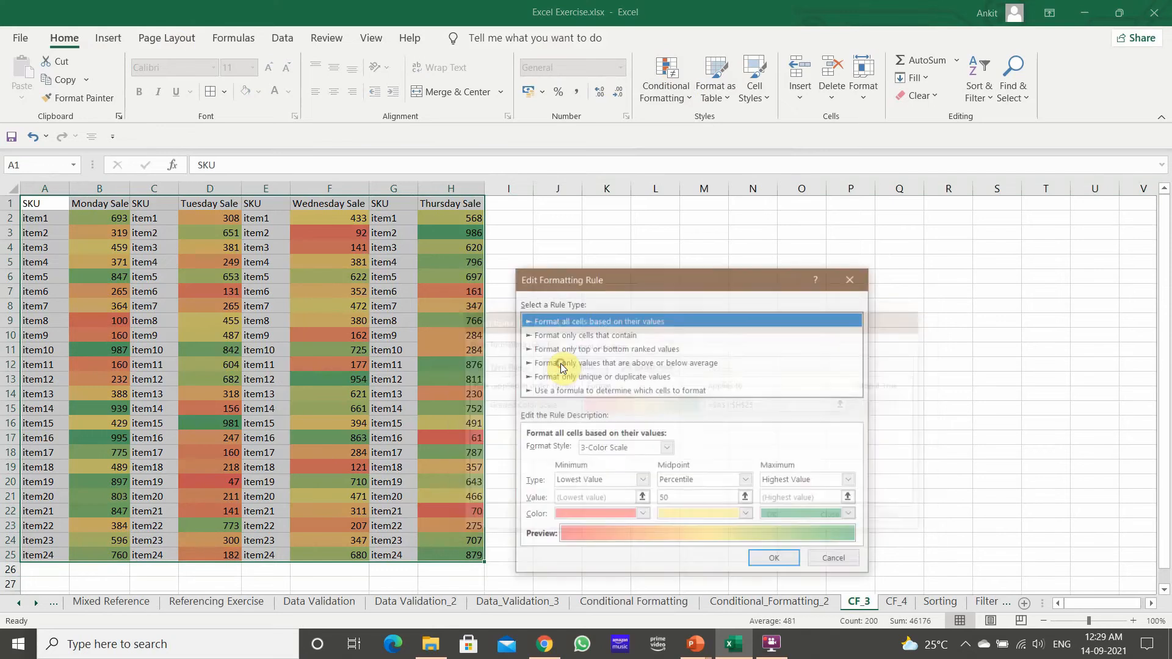
pyautogui.moveTo(664, 283); pyautogui.dragTo(663, 192)
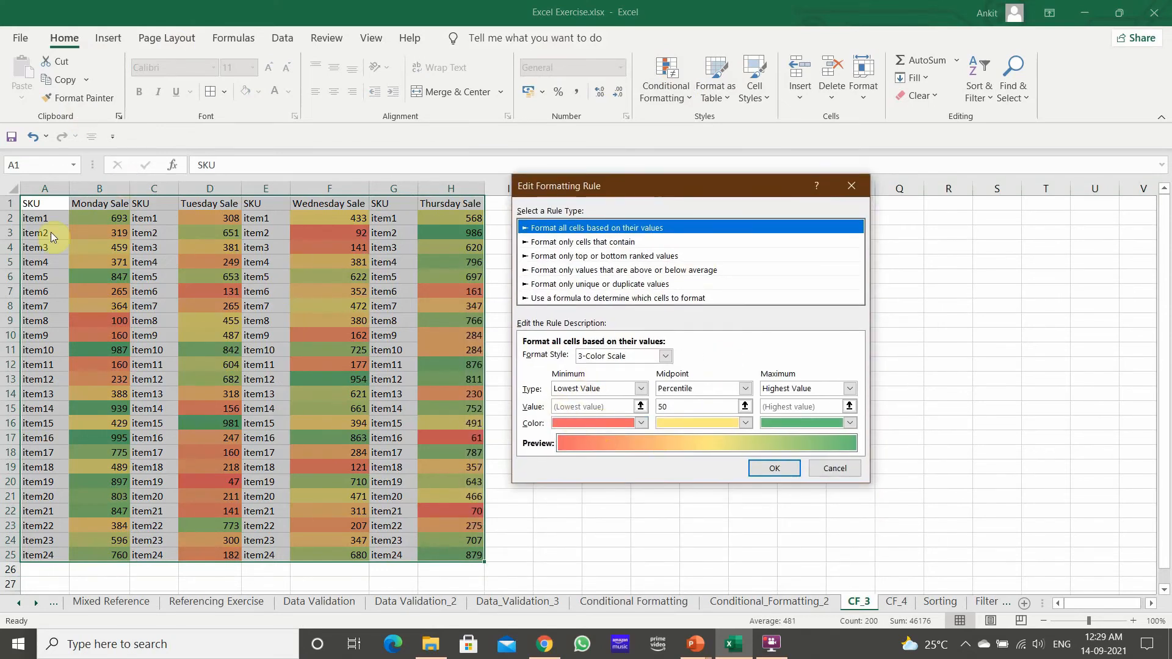
pyautogui.click(642, 424)
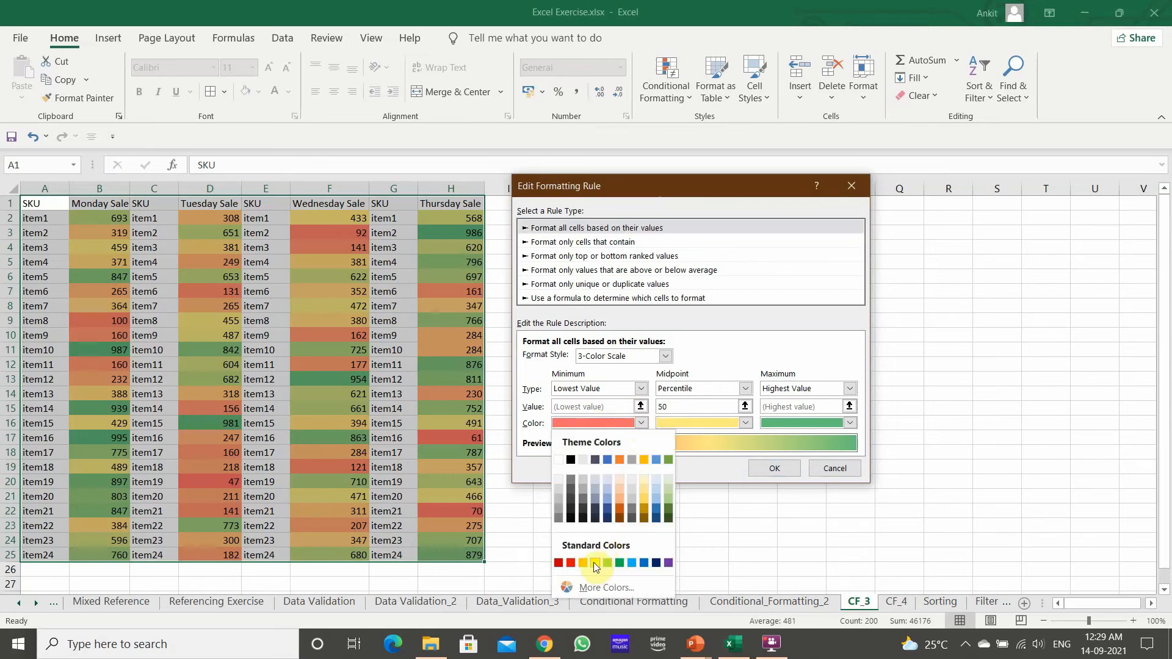
pyautogui.click(569, 565)
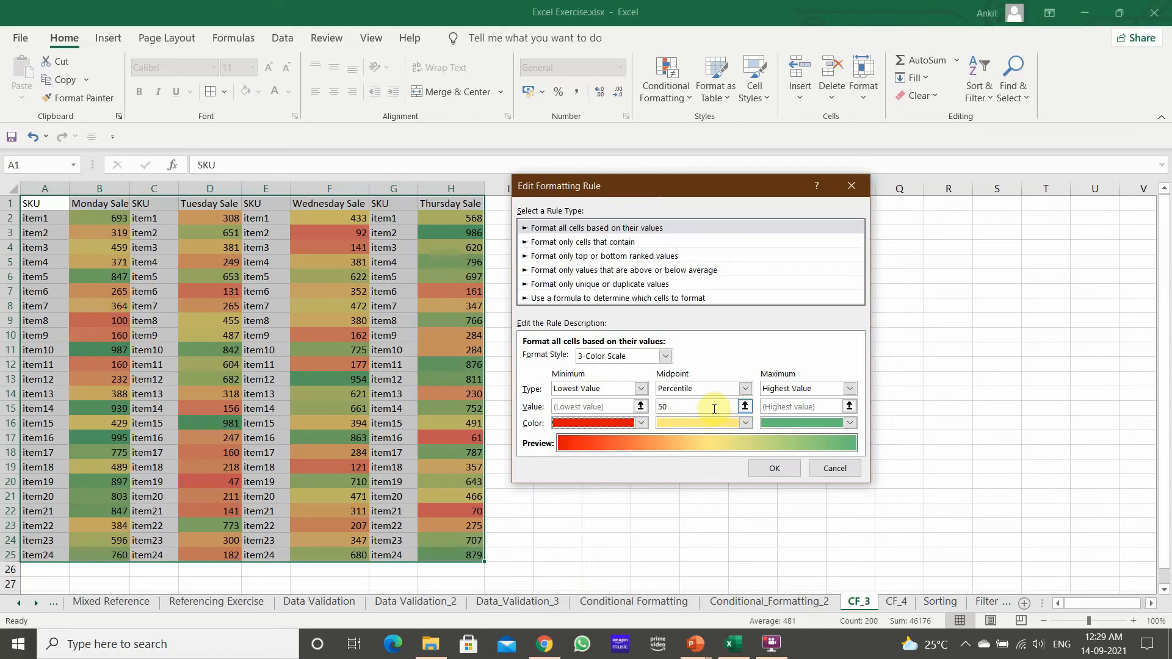
# Step: Set the color scale's midpoint color to yellow and its highest-value color to light blue, and apply the edited rule to the table
pyautogui.click(745, 423)
pyautogui.click(701, 563)
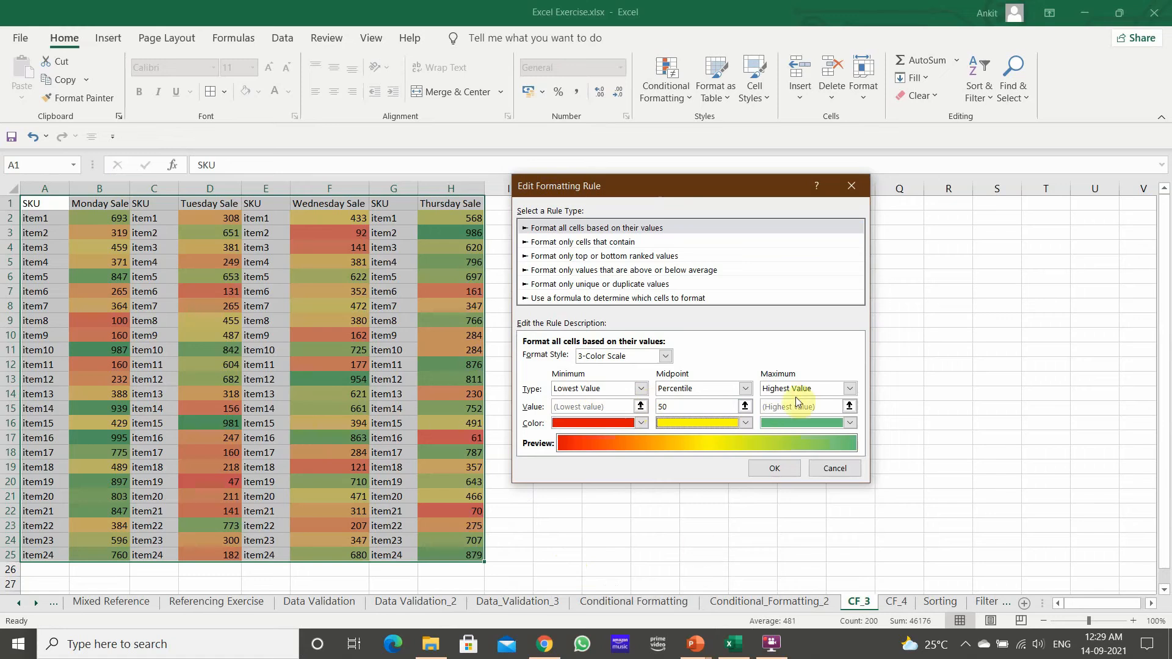
pyautogui.click(850, 423)
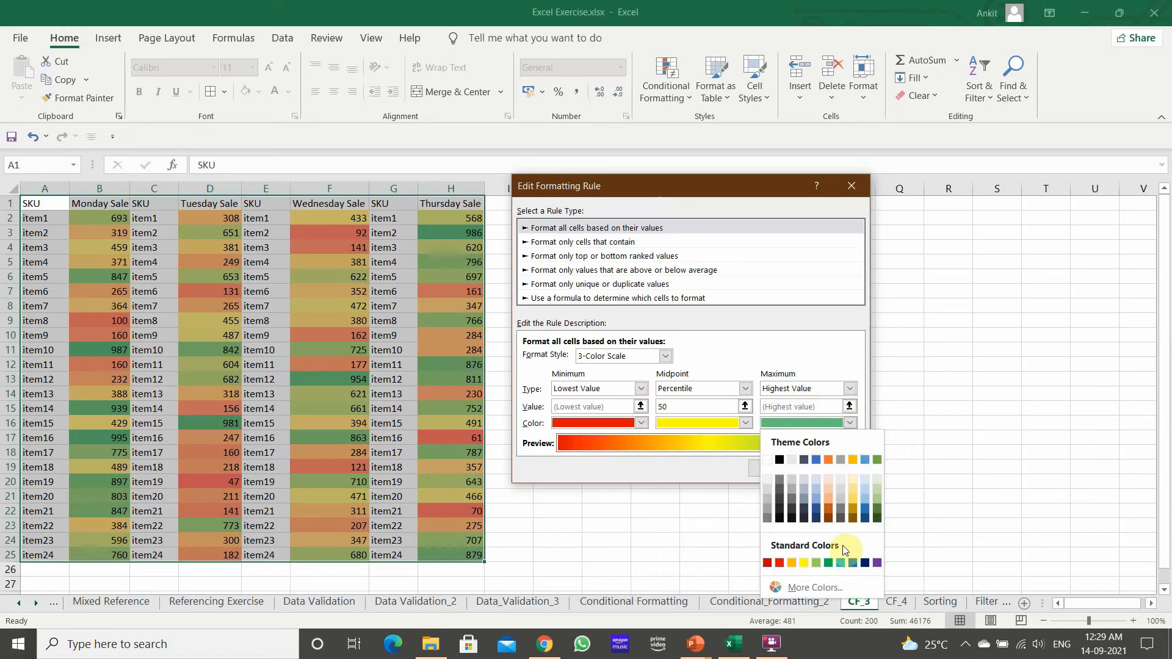
pyautogui.click(853, 563)
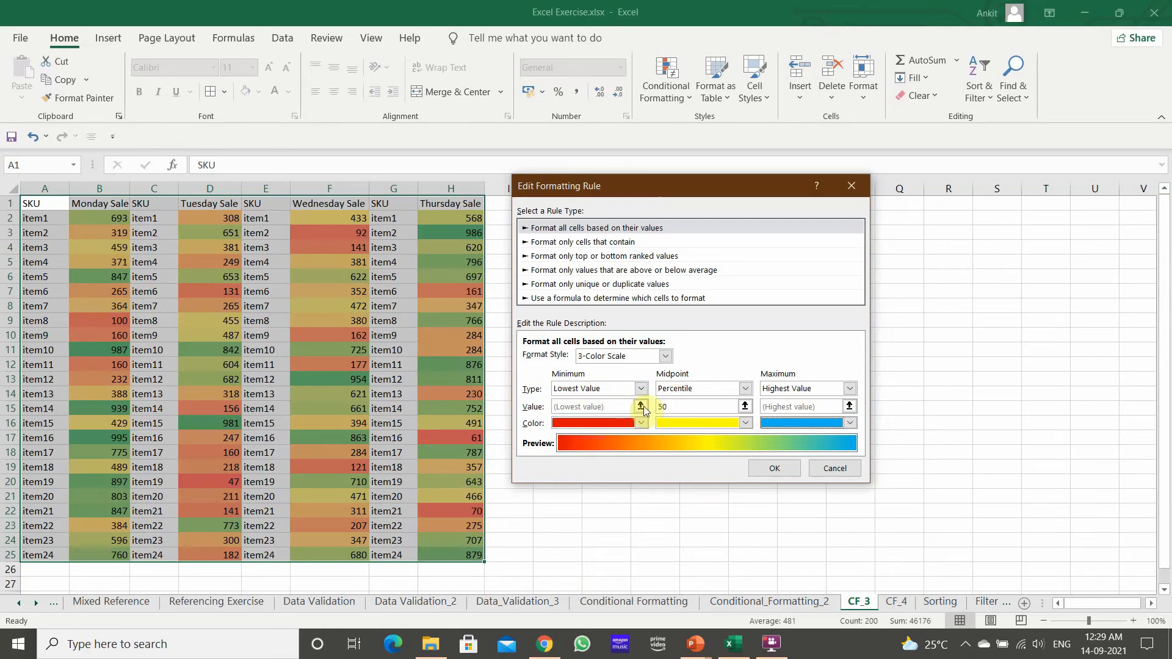
pyautogui.click(680, 408)
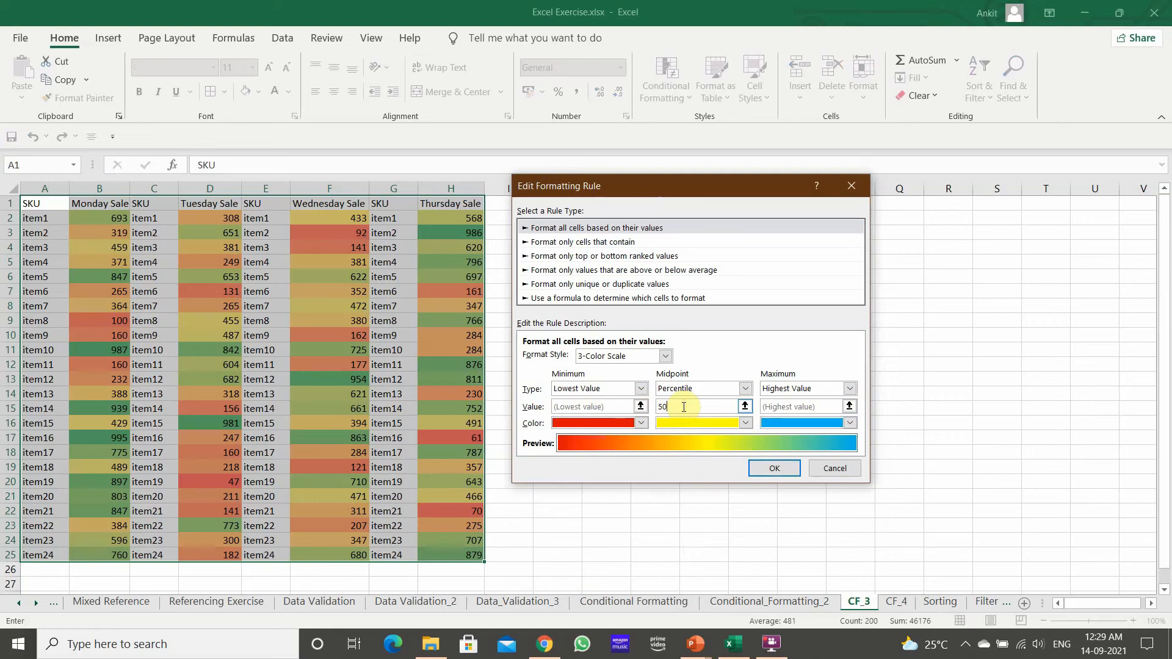
pyautogui.click(770, 473)
pyautogui.click(773, 518)
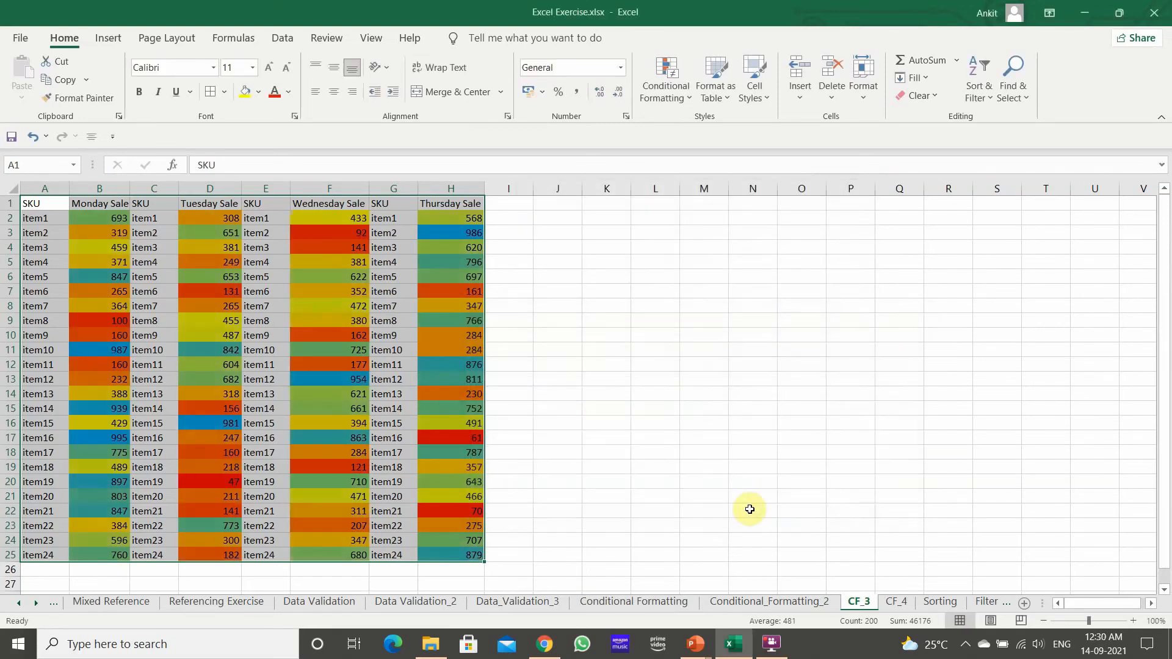
pyautogui.click(660, 437)
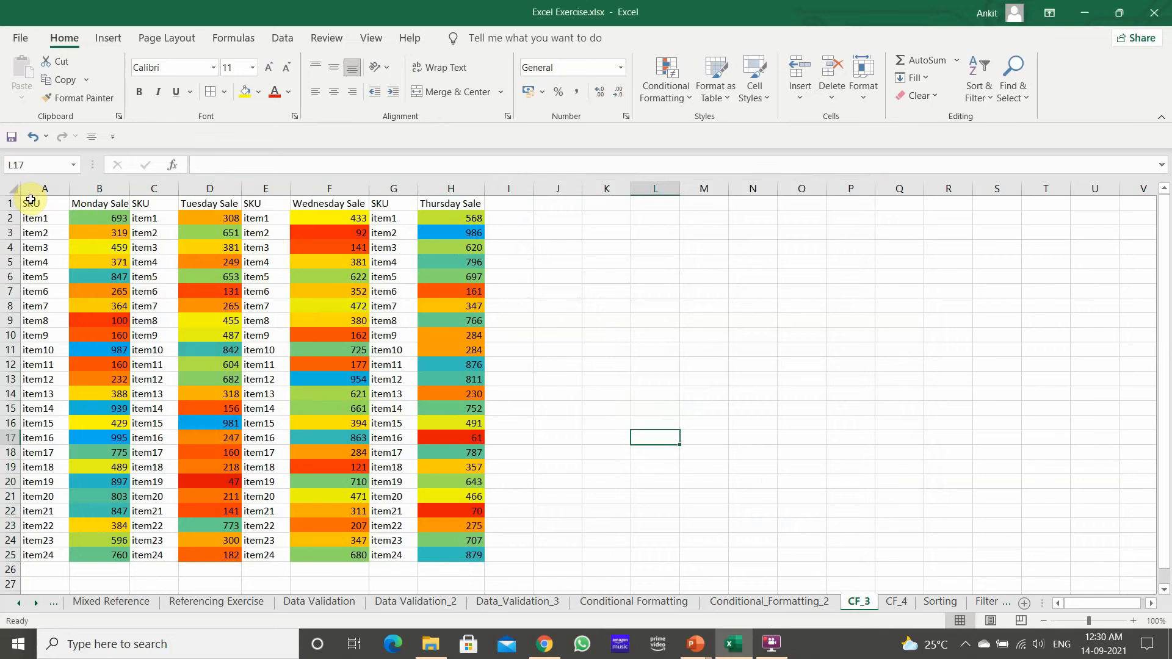
# Step: Clear the color scale formatting rules from the entire CF_3 sheet
pyautogui.moveTo(31, 201)
pyautogui.mouseDown()
pyautogui.moveTo(60, 264)
pyautogui.moveTo(406, 550)
pyautogui.moveTo(439, 553)
pyautogui.mouseUp()
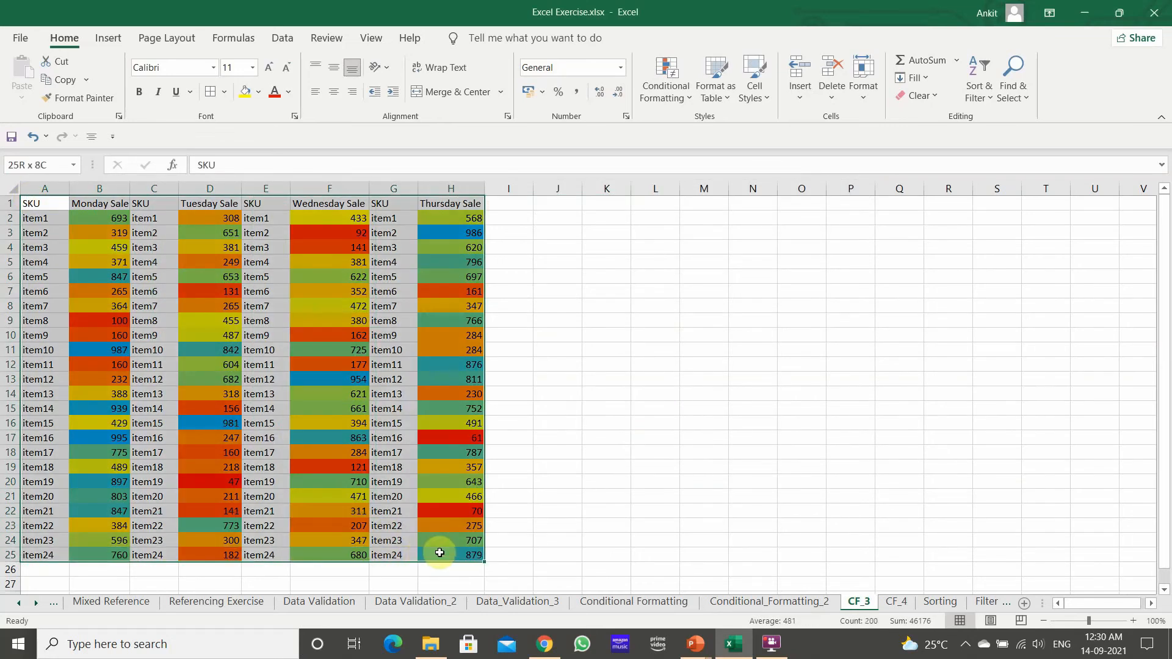
pyautogui.click(5, 191)
pyautogui.click(651, 99)
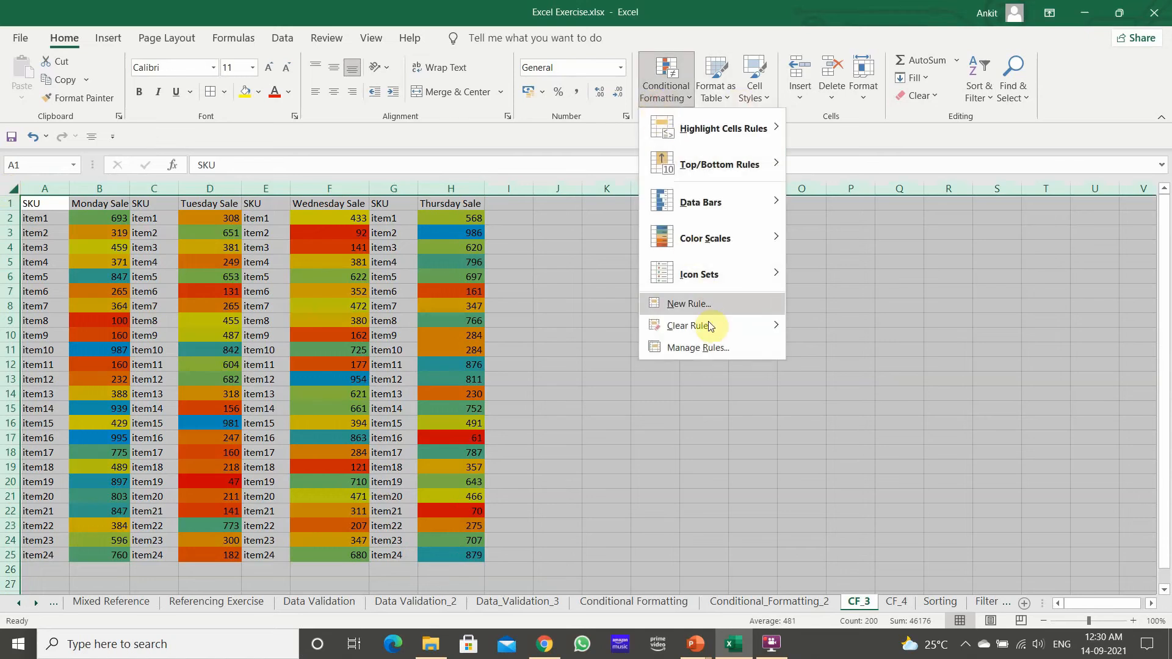
pyautogui.moveTo(710, 328)
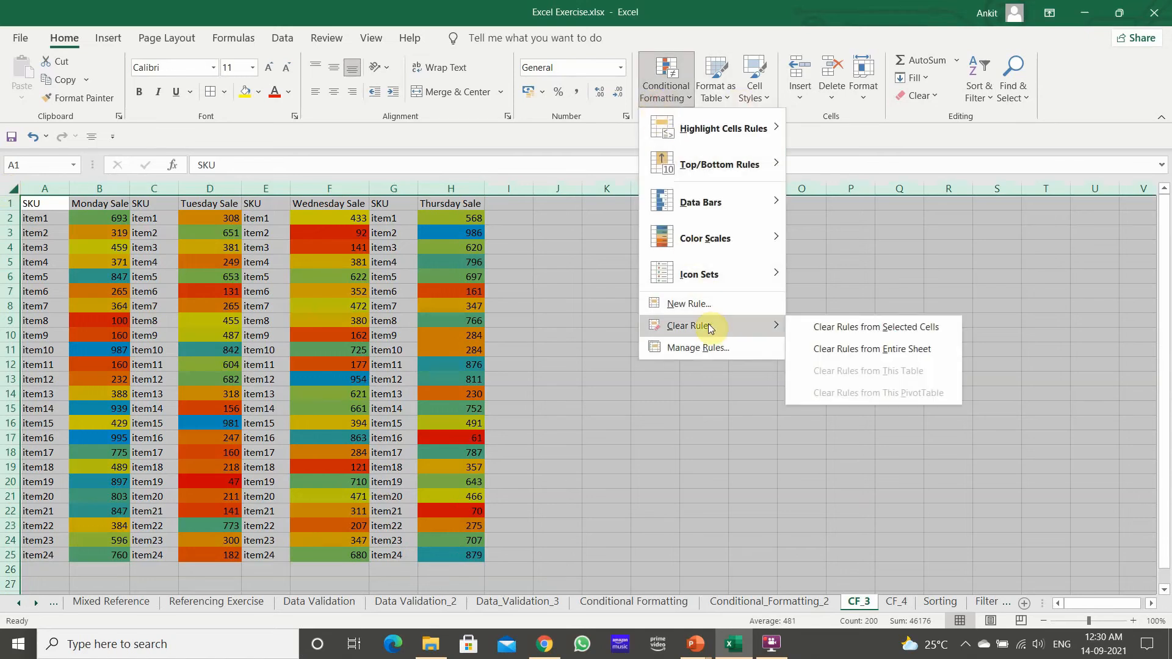
pyautogui.click(841, 349)
pyautogui.click(654, 97)
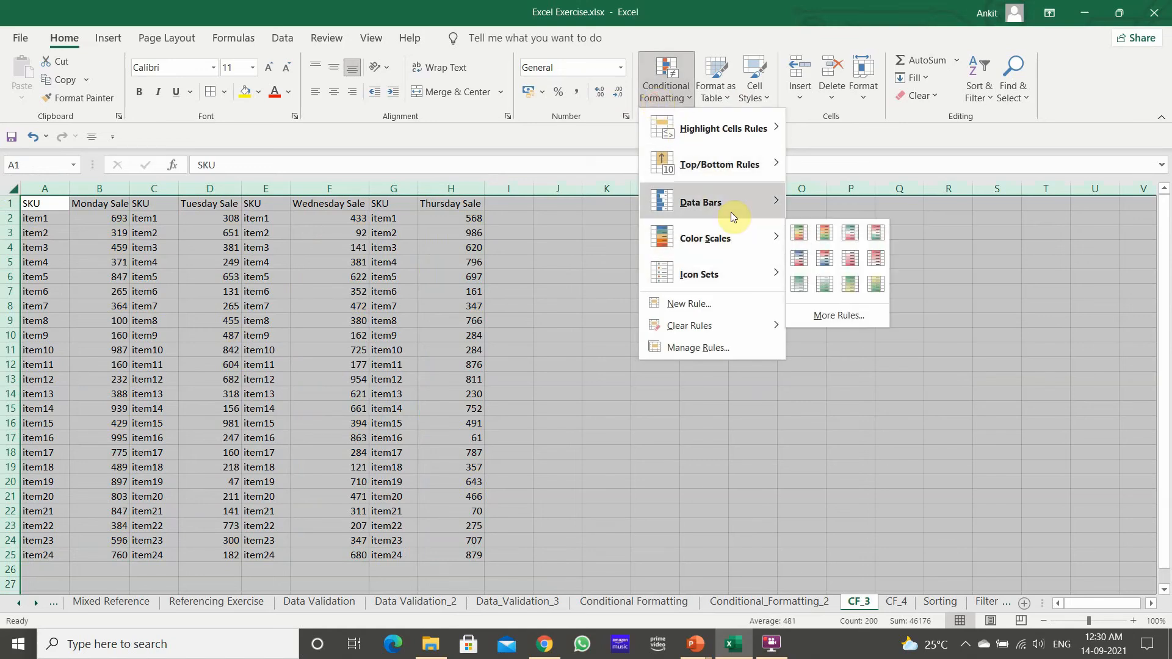
pyautogui.moveTo(731, 208)
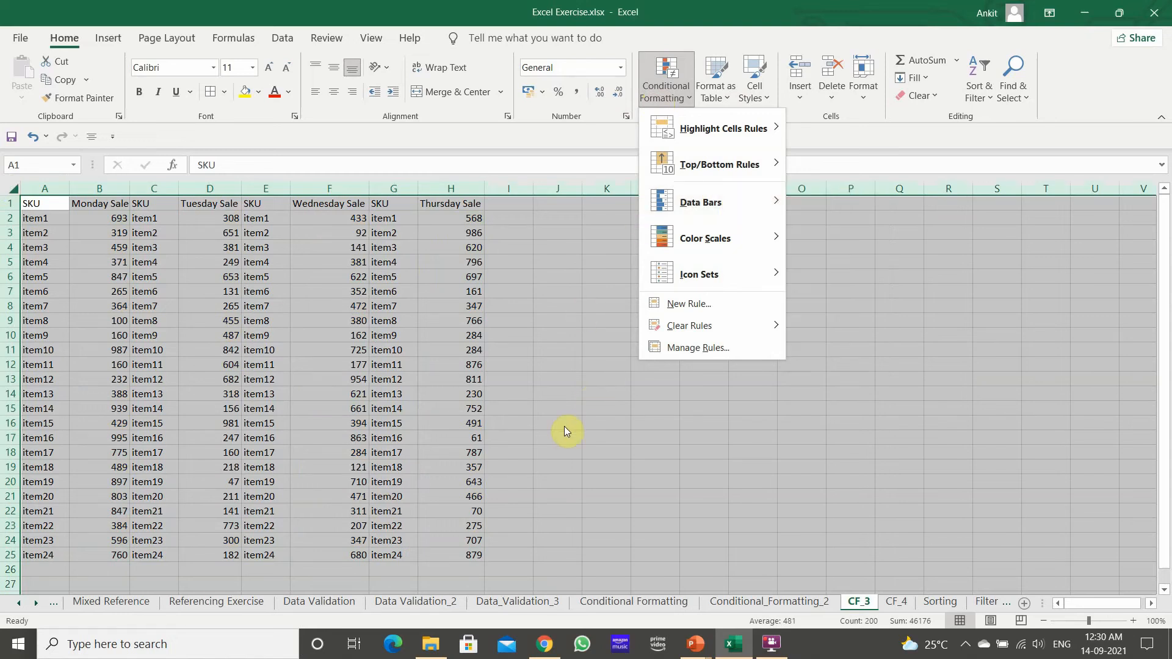
pyautogui.click(577, 477)
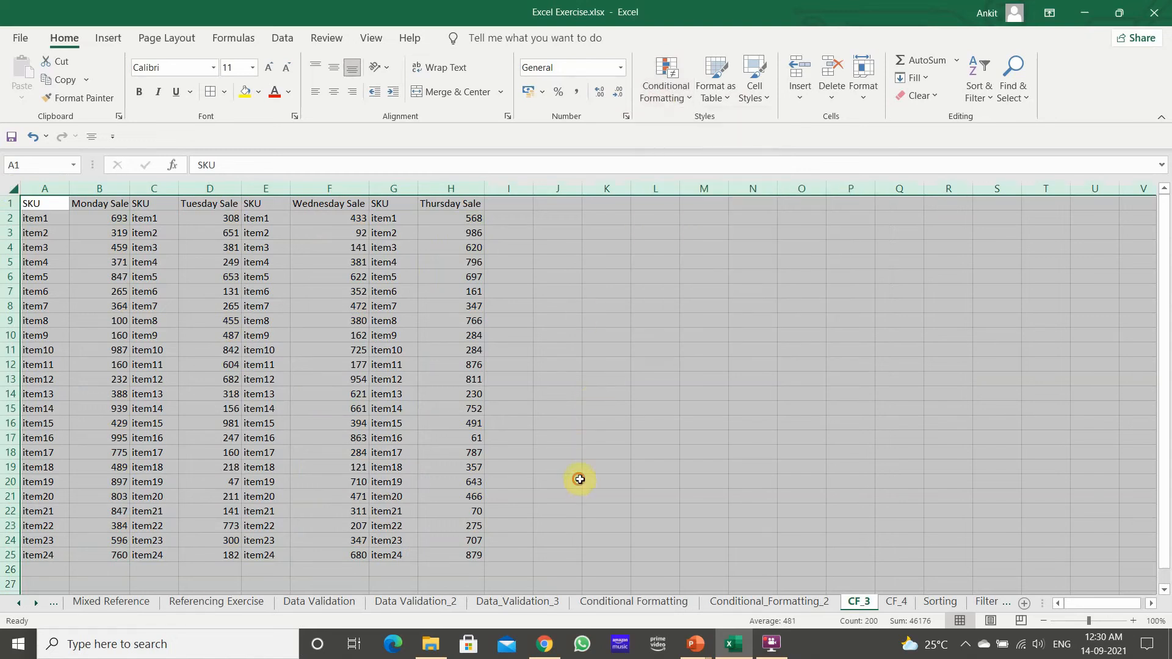
pyautogui.click(707, 439)
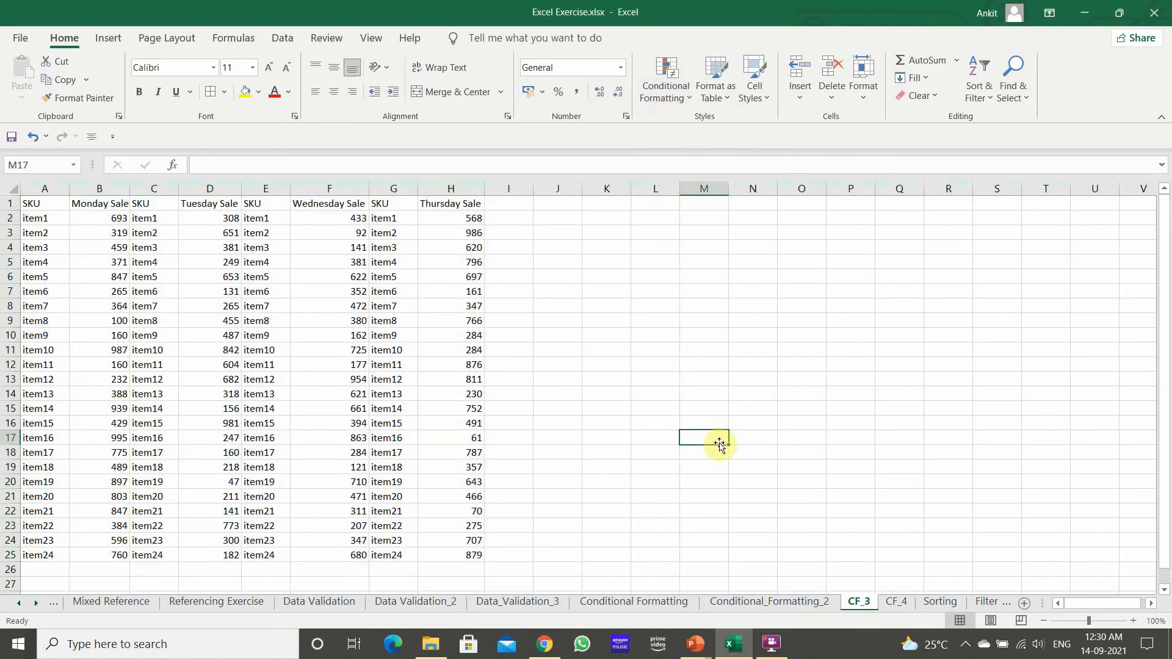
# Step: Go to the CF_4 sheet and clear the existing icon formatting rules from the entire sheet
pyautogui.click(896, 601)
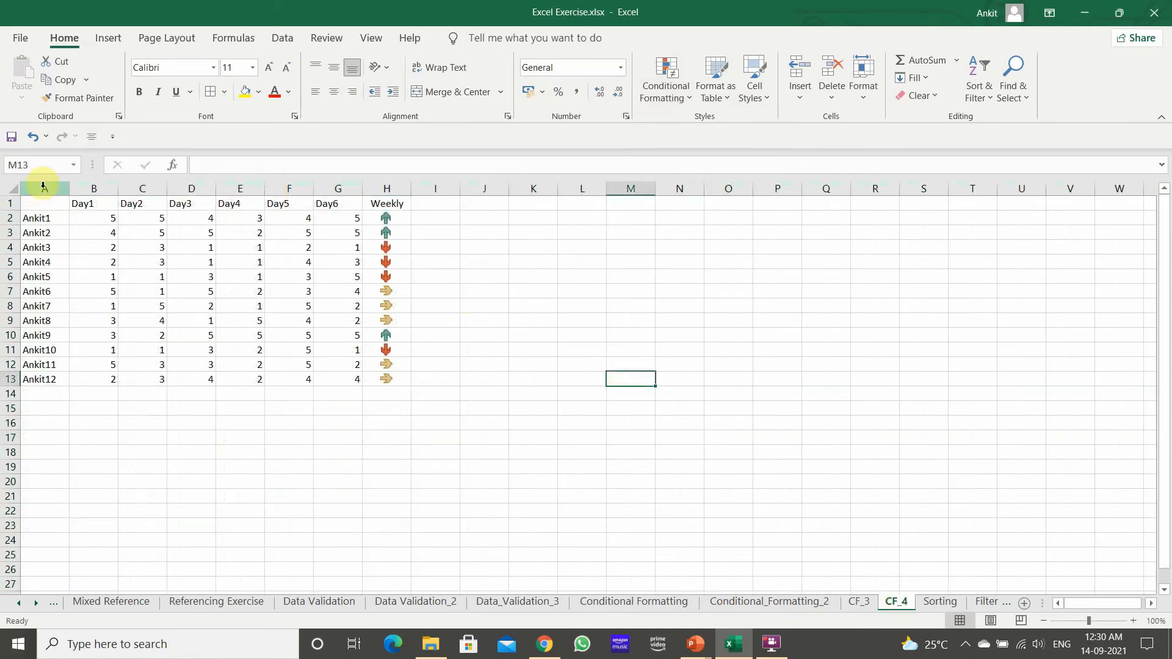
pyautogui.click(11, 187)
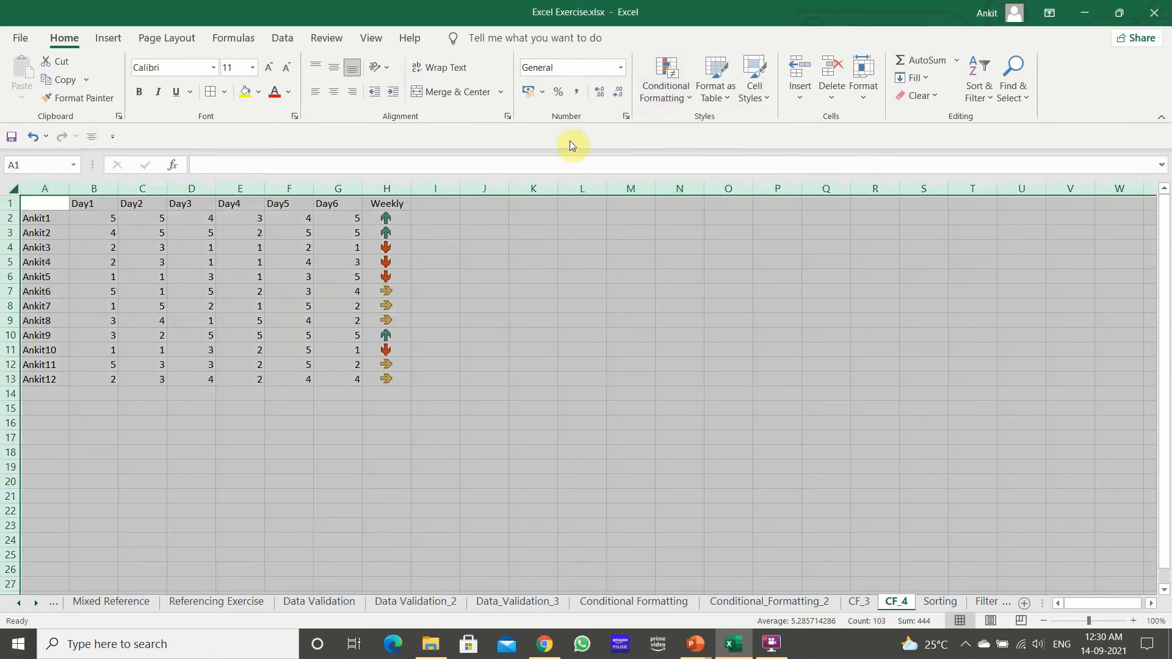
pyautogui.click(685, 106)
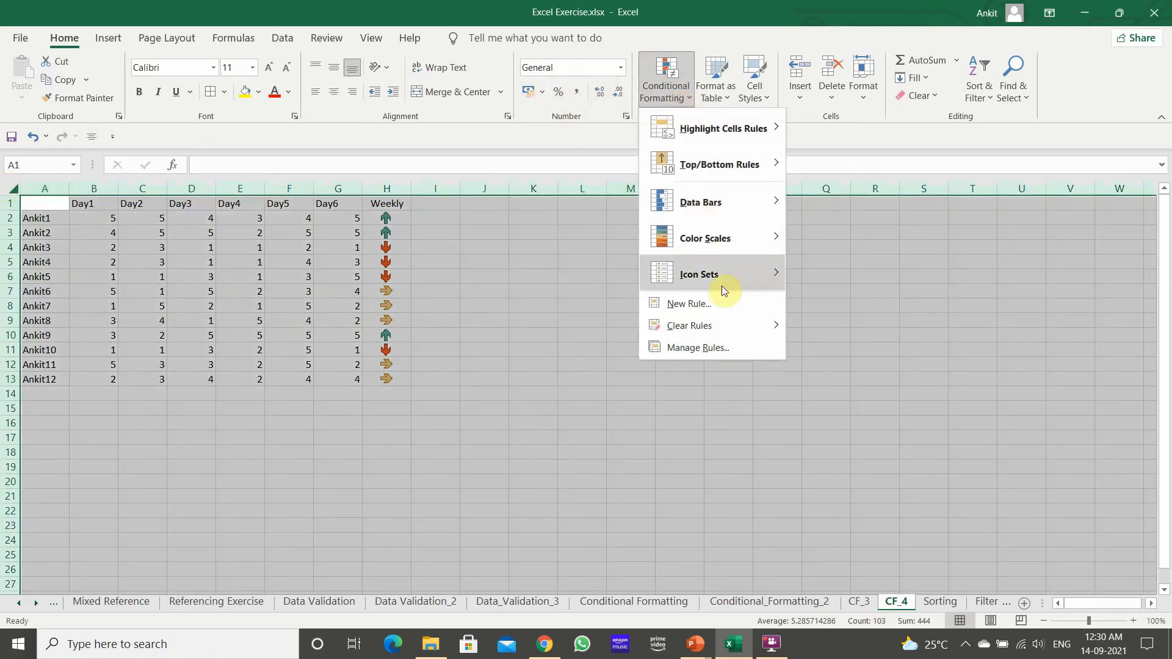
pyautogui.moveTo(733, 328)
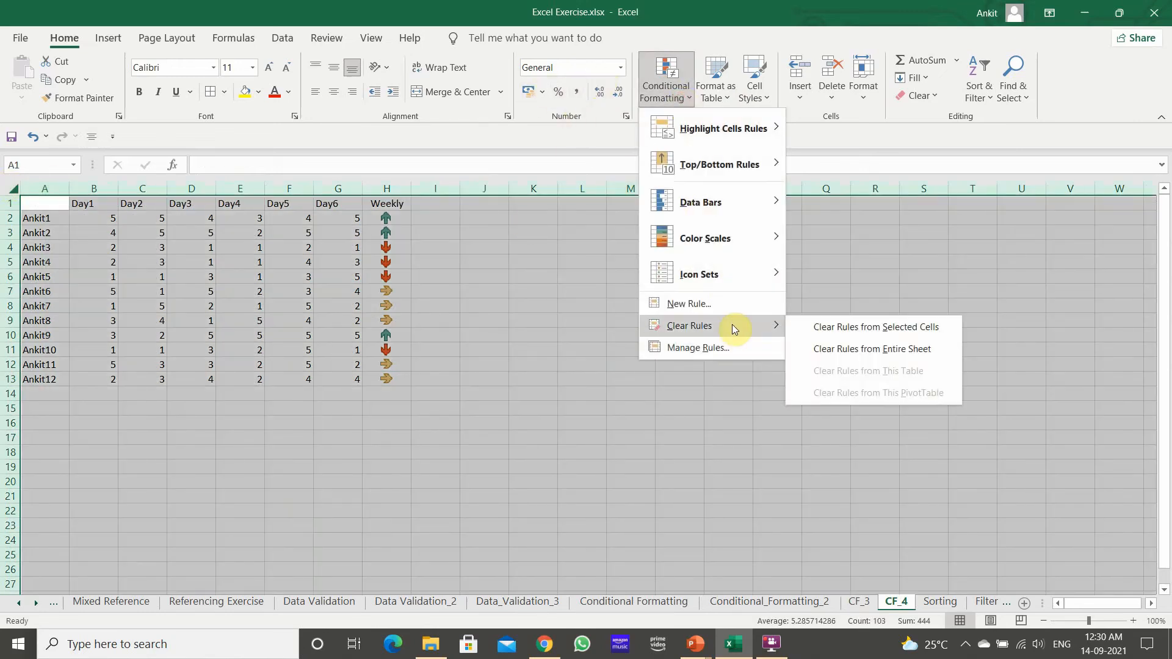
pyautogui.click(844, 349)
pyautogui.click(562, 322)
# Step: Enter the header Employee in cell A1 and fit the width of column A to its contents
pyautogui.click(101, 220)
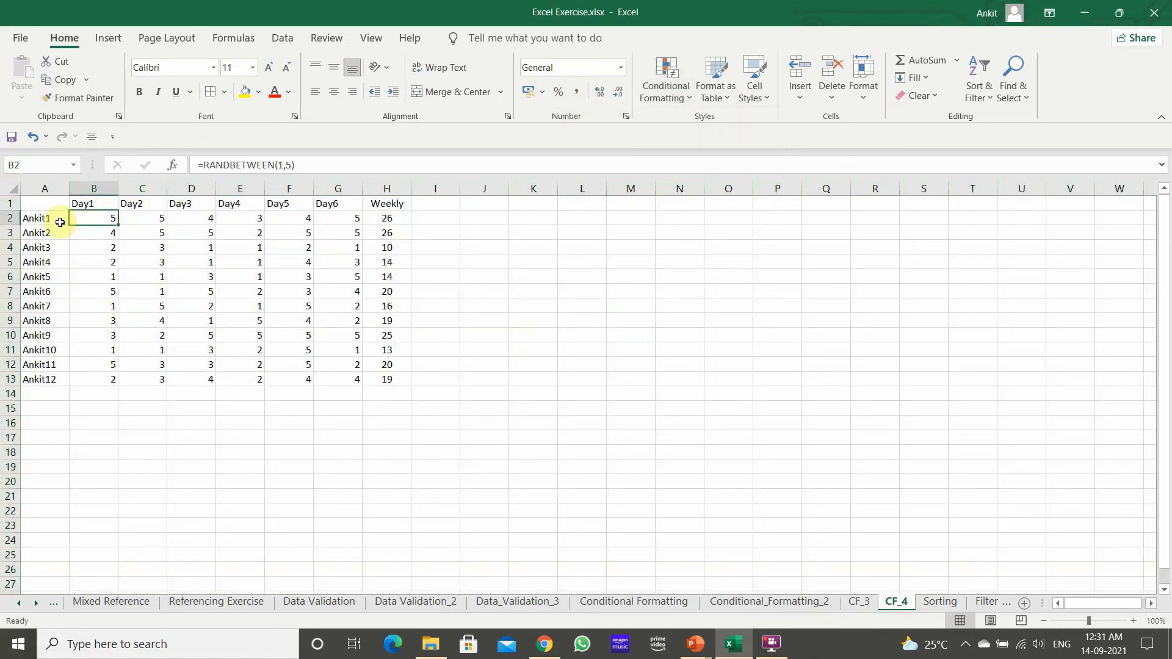
pyautogui.click(42, 205)
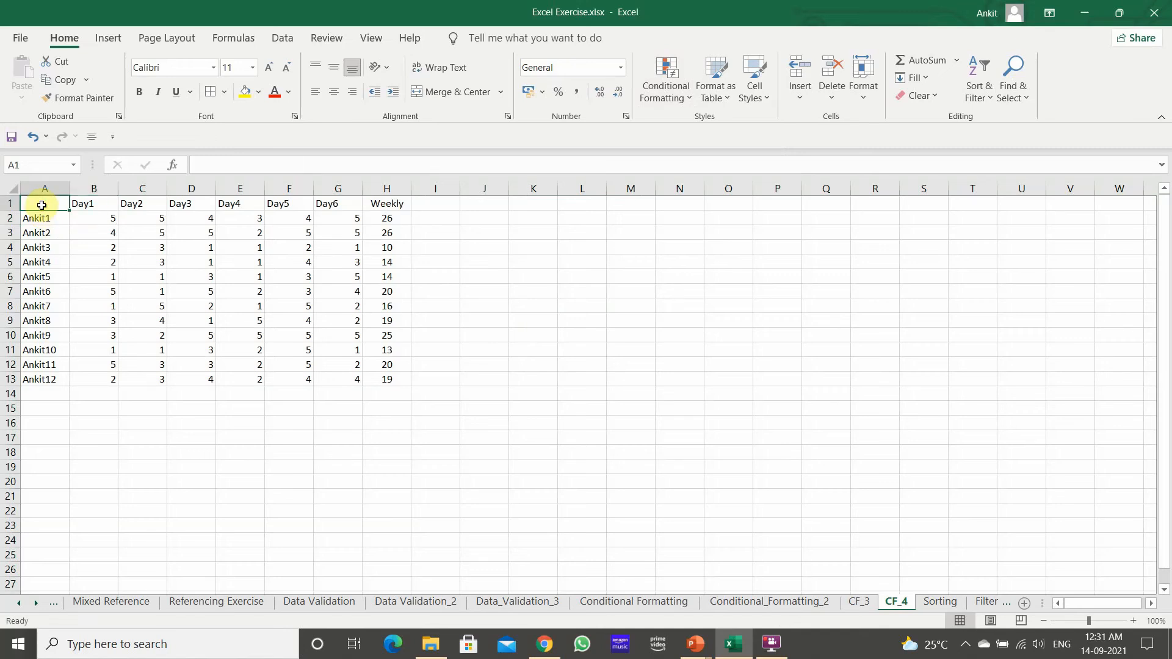
pyautogui.write('Employee')
pyautogui.press('Return')
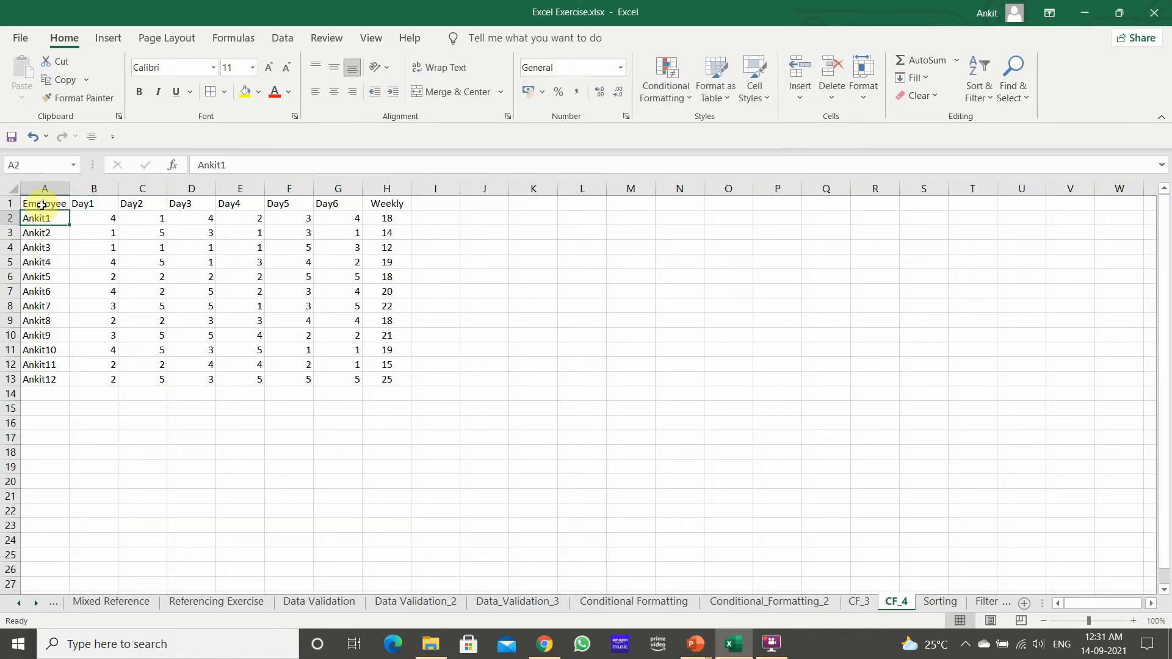
pyautogui.doubleClick(67, 184)
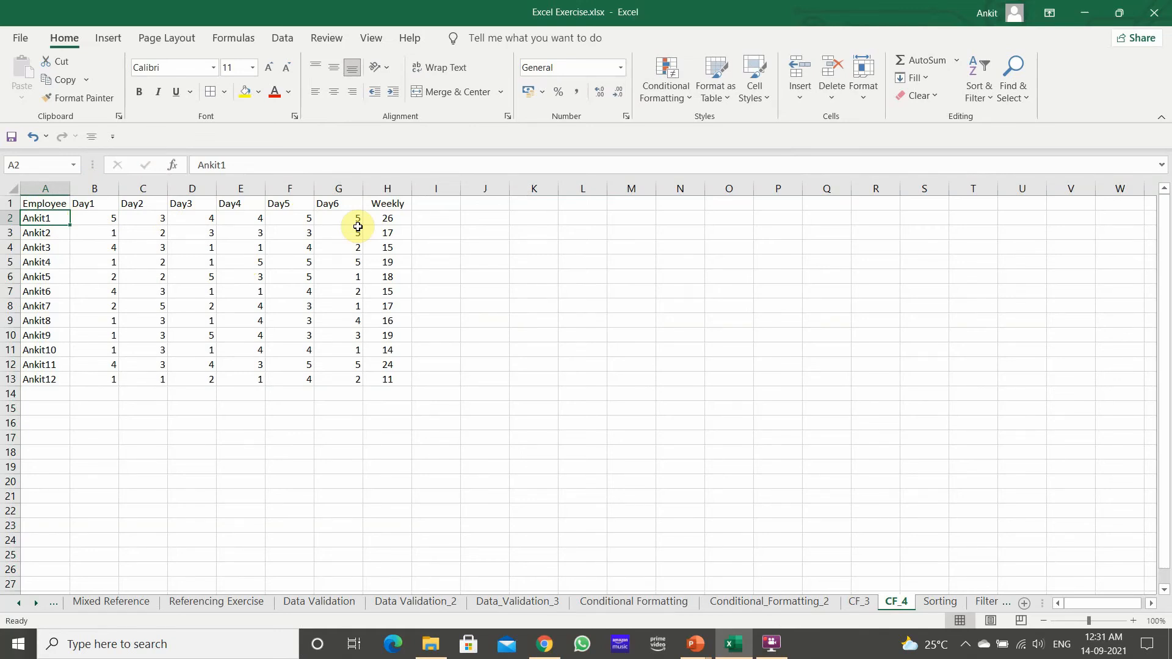
# Step: Examine the employees' weekly totals and their SUM formulas in H2:H13
pyautogui.click(388, 220)
pyautogui.click(388, 233)
pyautogui.click(387, 248)
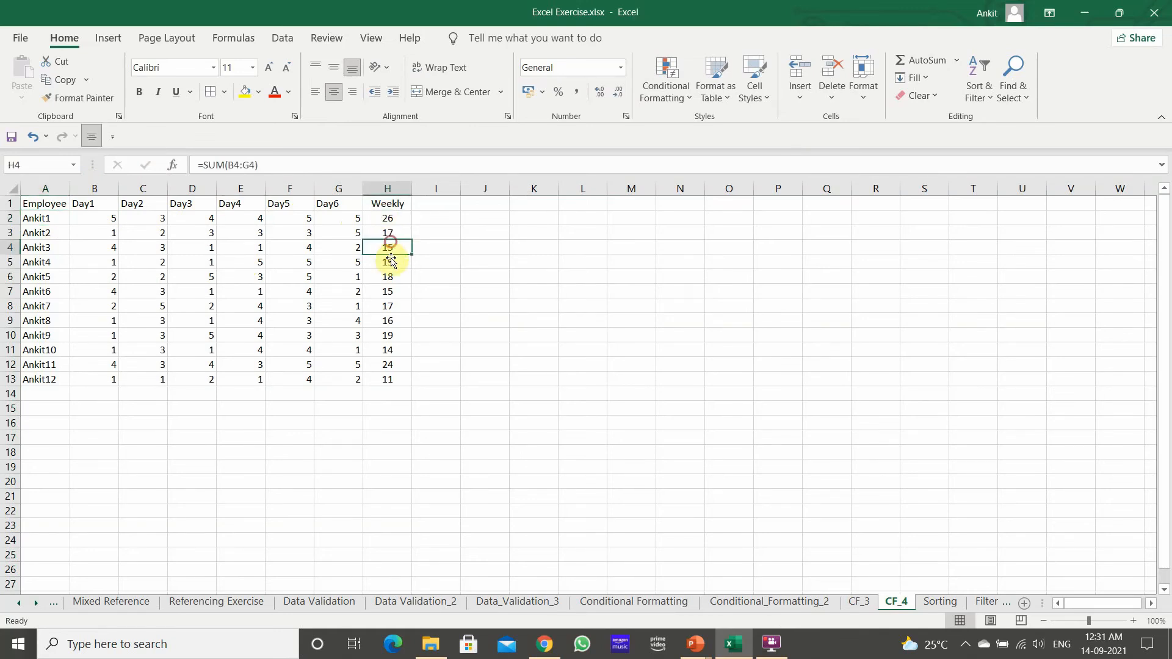
pyautogui.click(388, 263)
pyautogui.click(389, 278)
pyautogui.click(391, 319)
pyautogui.click(391, 336)
pyautogui.click(391, 350)
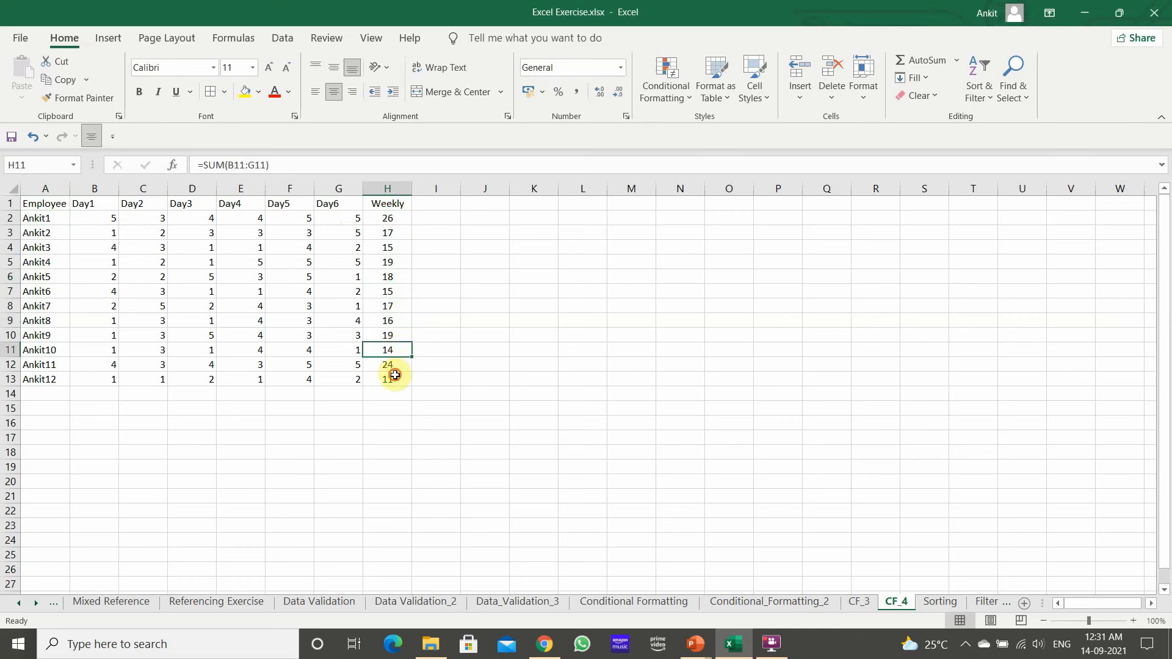
pyautogui.click(396, 378)
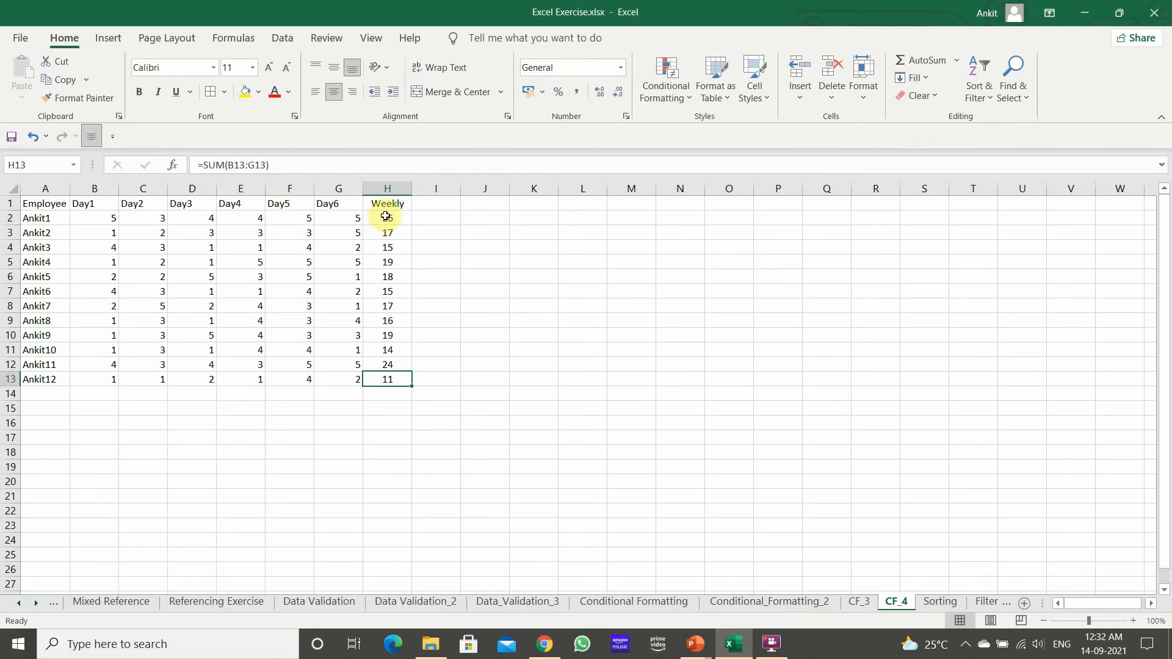
# Step: Apply the directional icon set with three colored arrows to the weekly totals H2:H13
pyautogui.moveTo(385, 218); pyautogui.dragTo(403, 373)
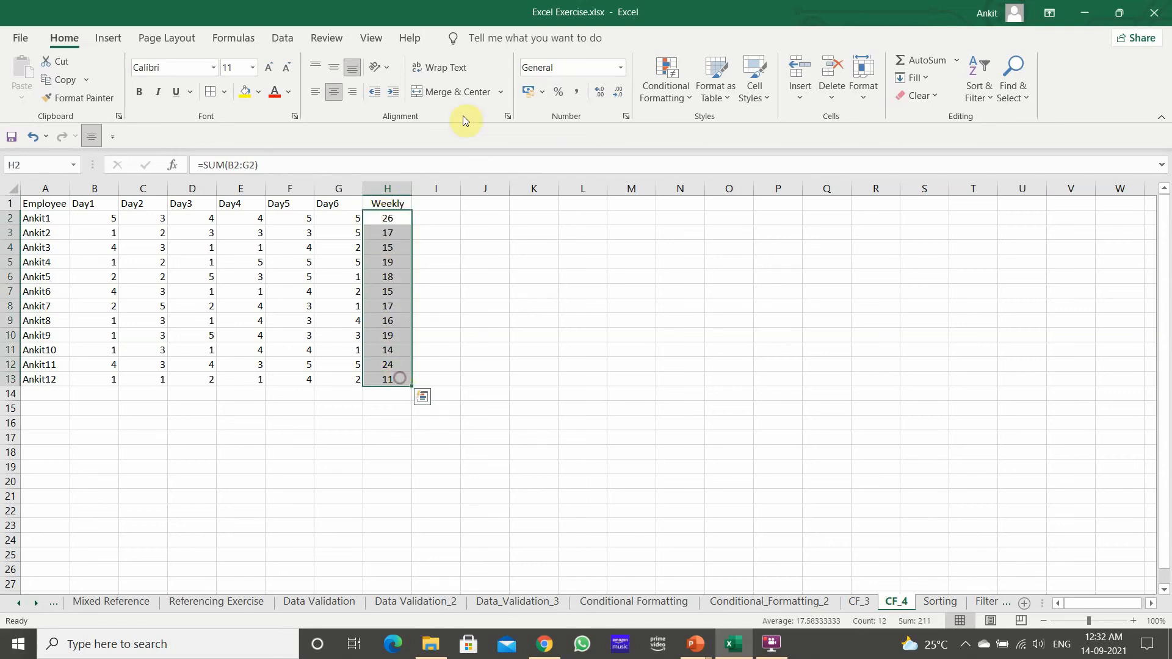
pyautogui.click(672, 89)
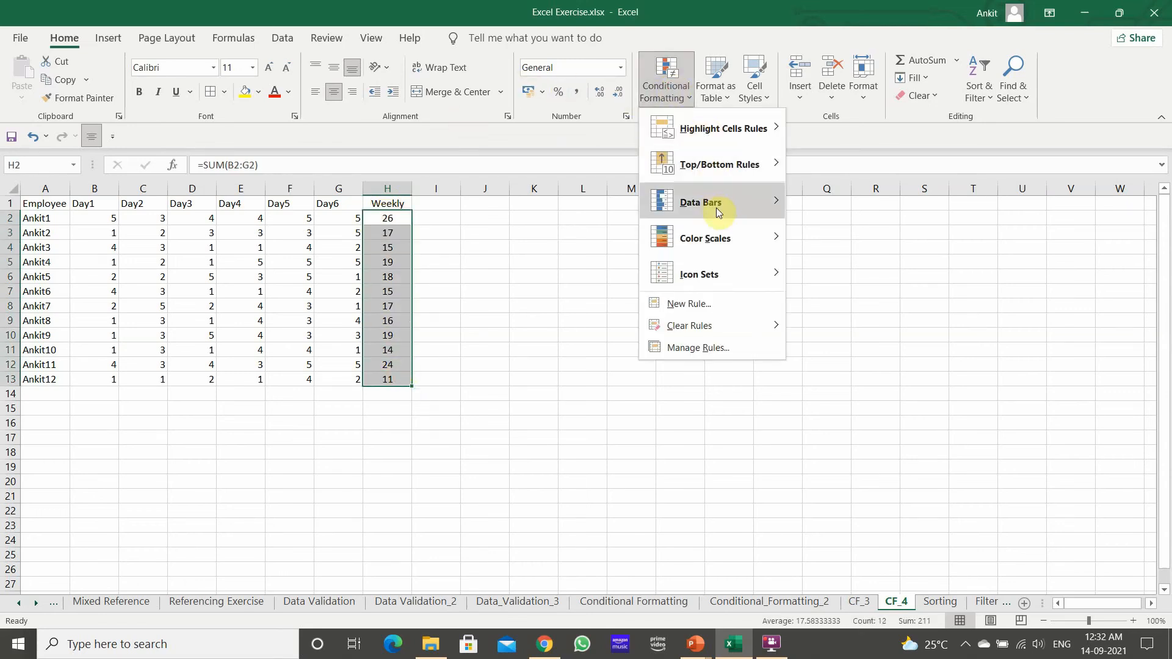
pyautogui.moveTo(739, 269)
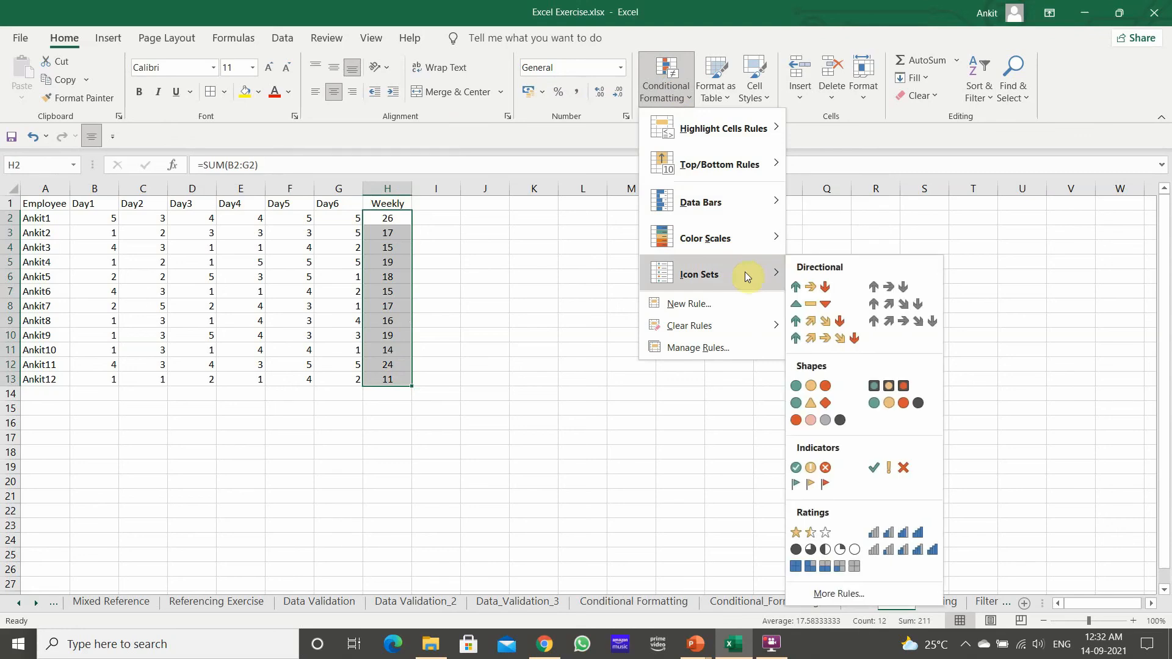
pyautogui.click(798, 287)
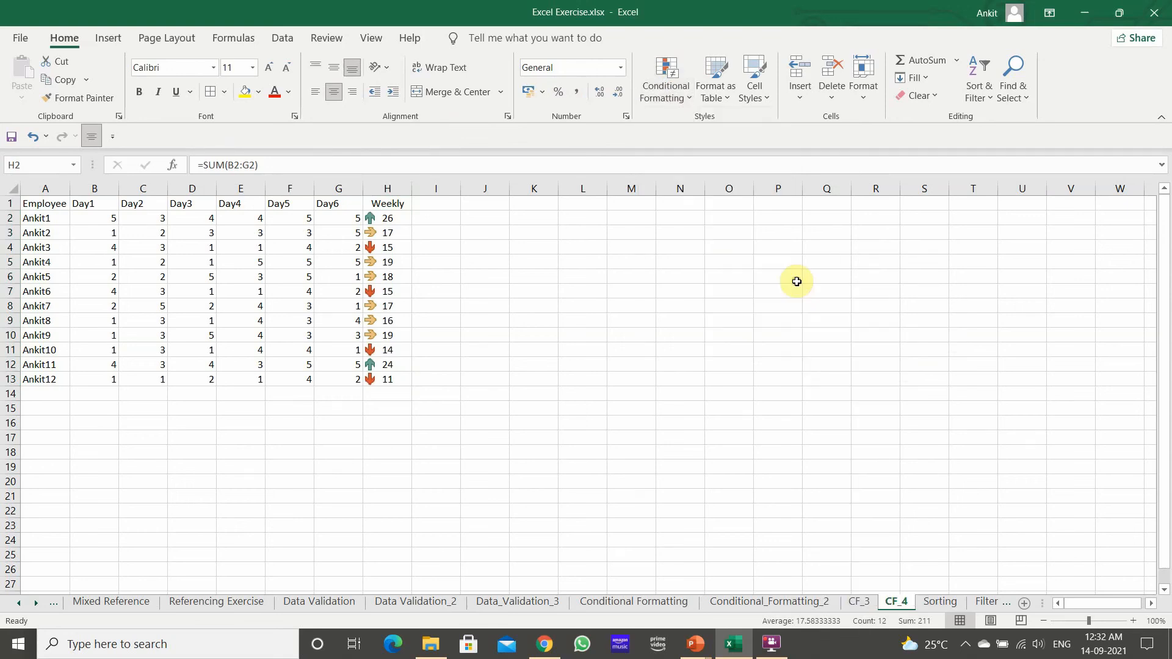
pyautogui.click(439, 304)
# Step: Open the icon set rule of H2:H13 for editing and set the green up arrow's threshold to 75 percent
pyautogui.moveTo(379, 222); pyautogui.dragTo(391, 373)
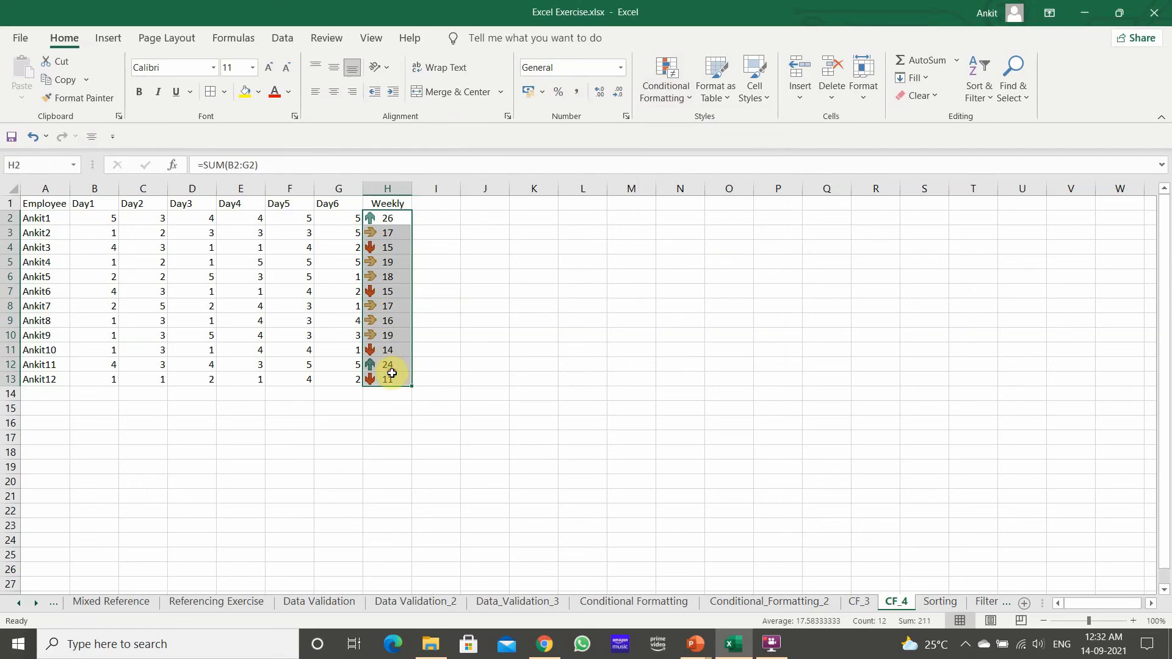
pyautogui.click(664, 95)
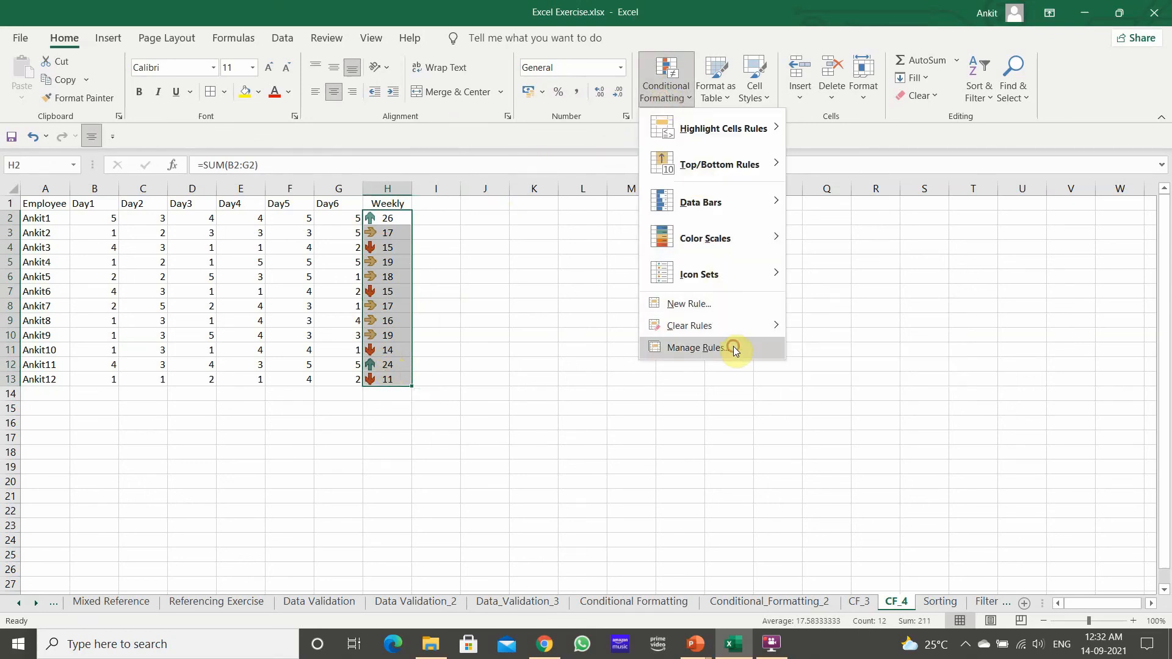
pyautogui.click(734, 346)
pyautogui.click(646, 410)
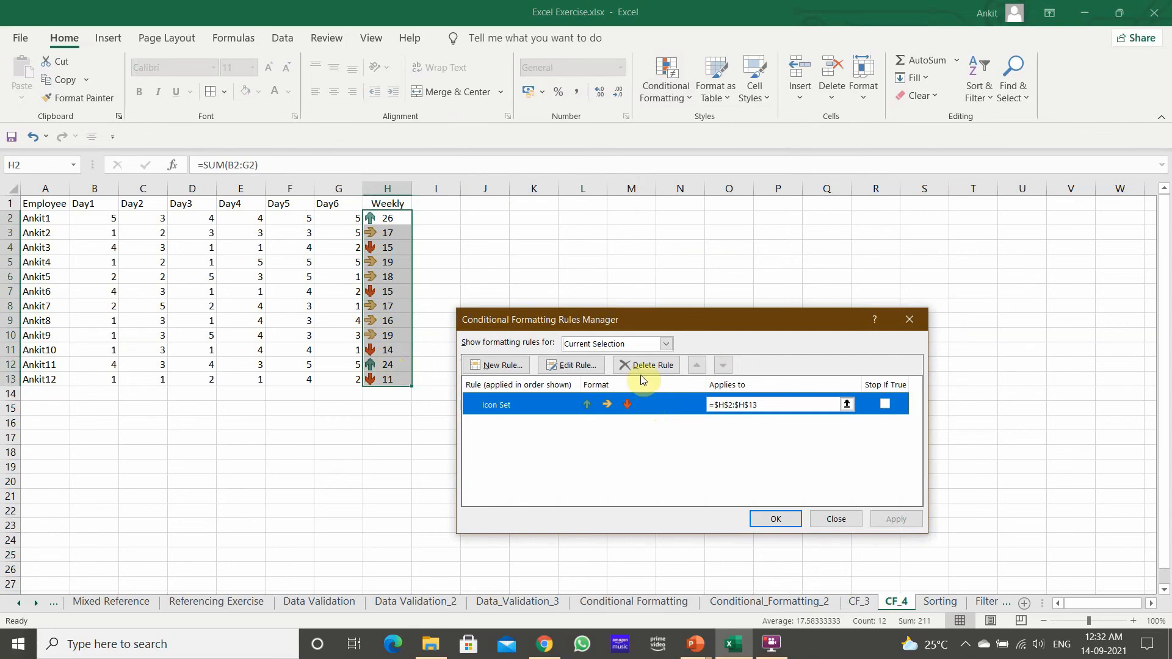
pyautogui.click(571, 365)
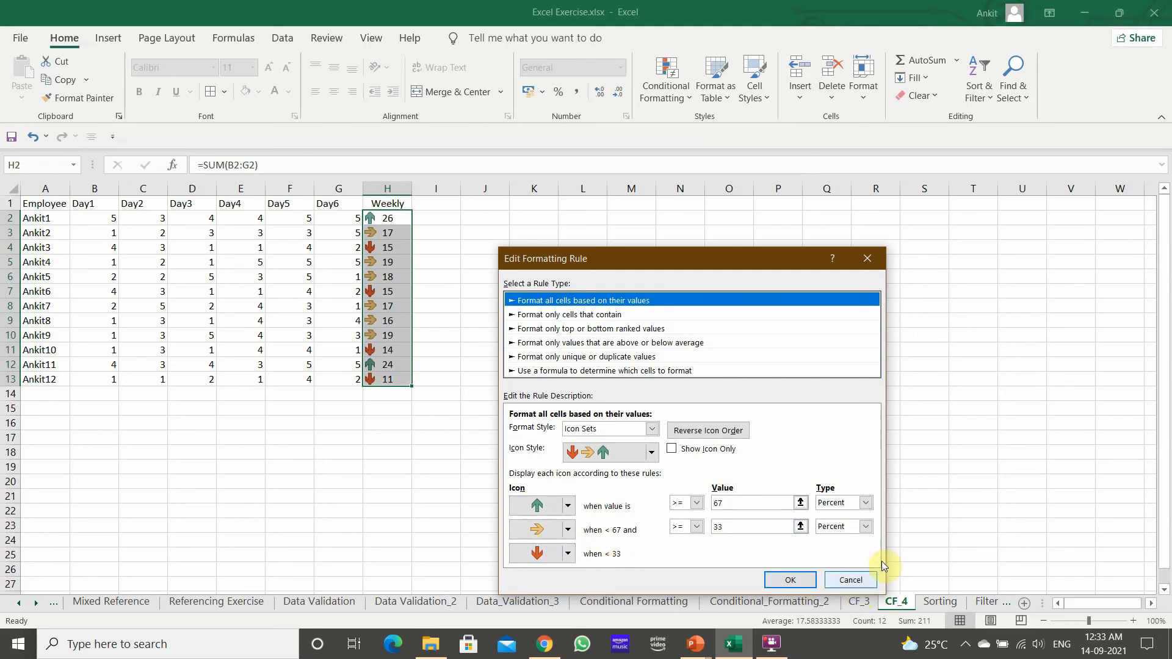
pyautogui.click(741, 504)
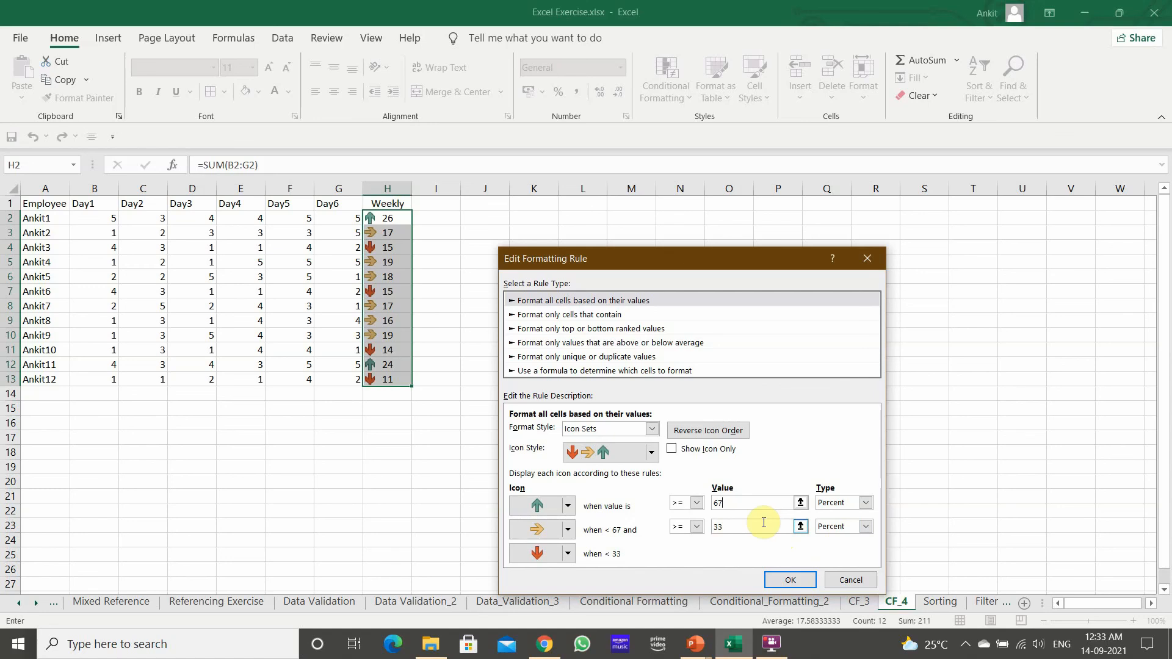
pyautogui.press('BackSpace')
pyautogui.press('BackSpace')
pyautogui.write('75')
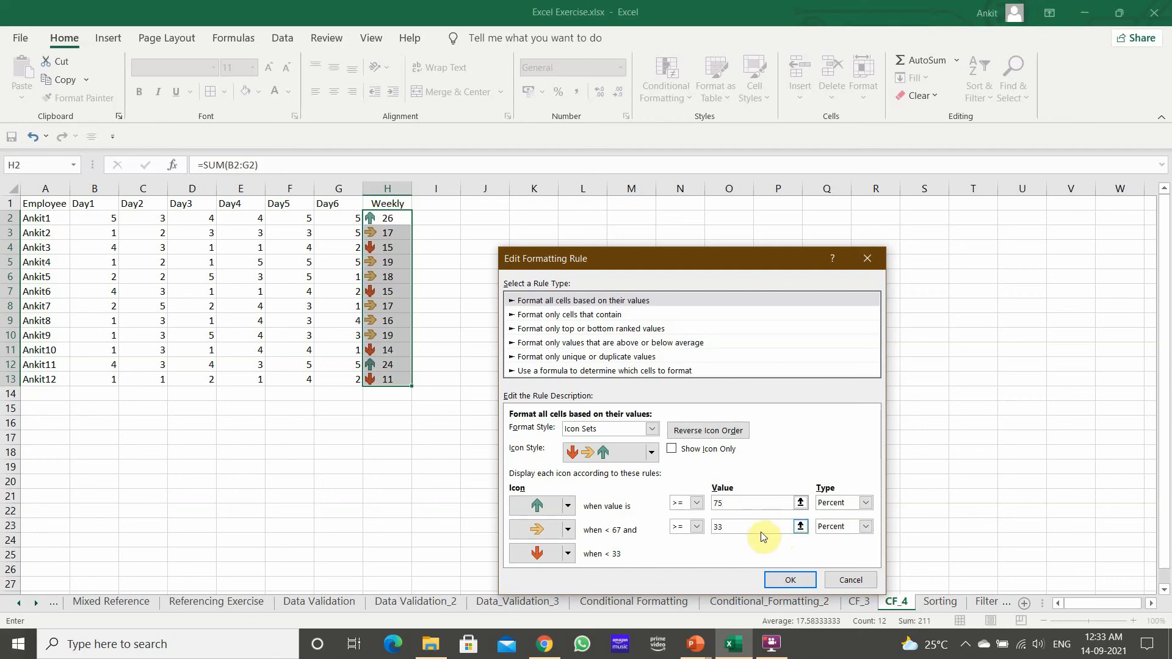
# Step: Set the yellow arrow's threshold to 50 percent, enable Show Icon Only, and apply the edited rule to H2:H13
pyautogui.click(758, 527)
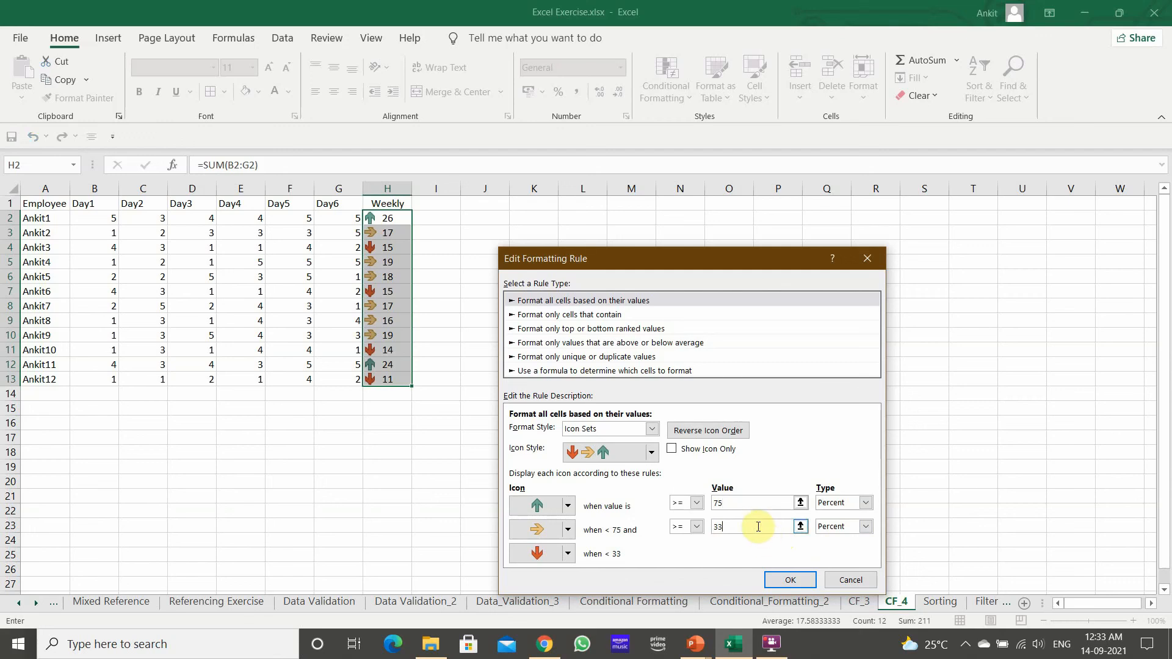
pyautogui.press('BackSpace')
pyautogui.press('BackSpace')
pyautogui.write('50')
pyautogui.click(673, 450)
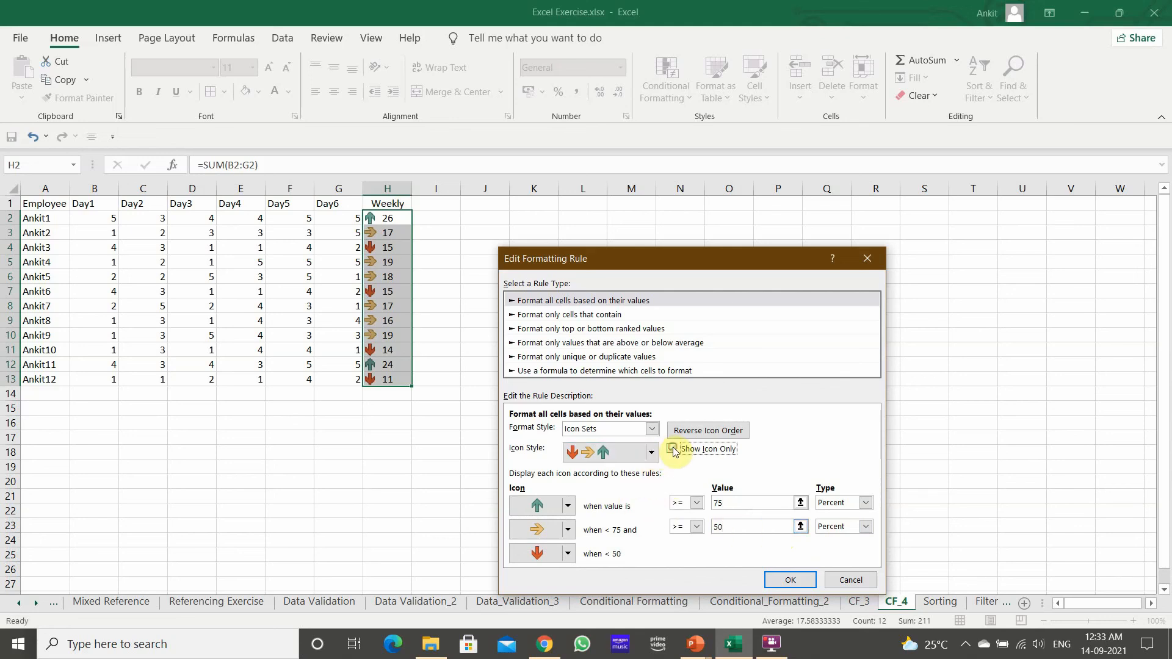
pyautogui.click(793, 580)
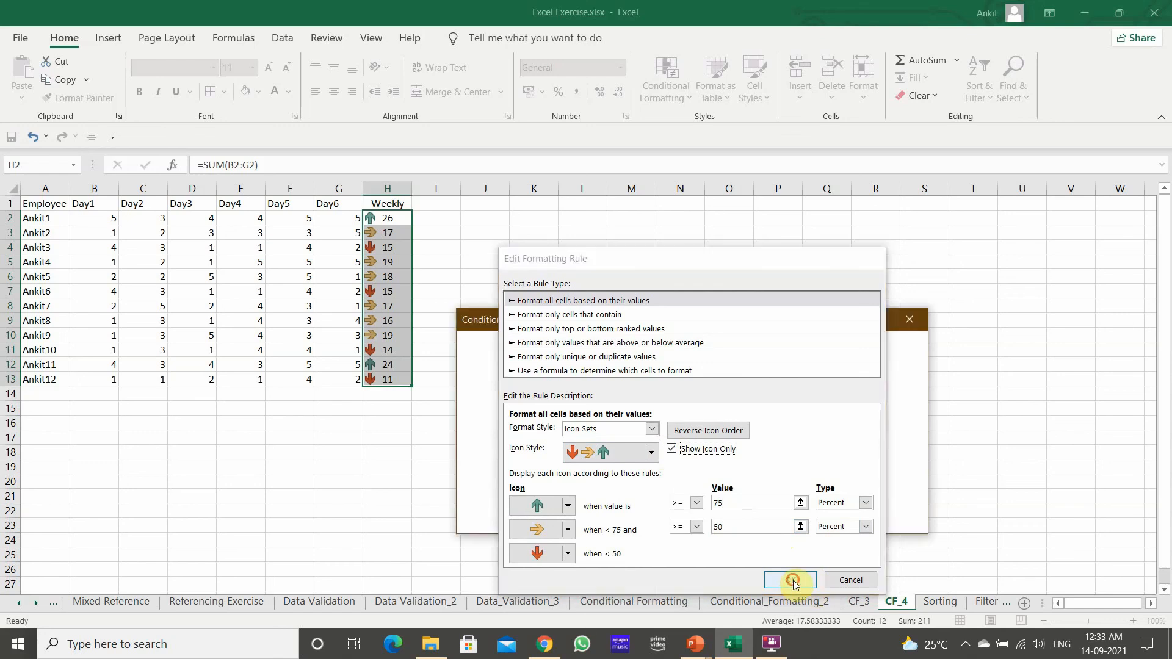
pyautogui.click(775, 520)
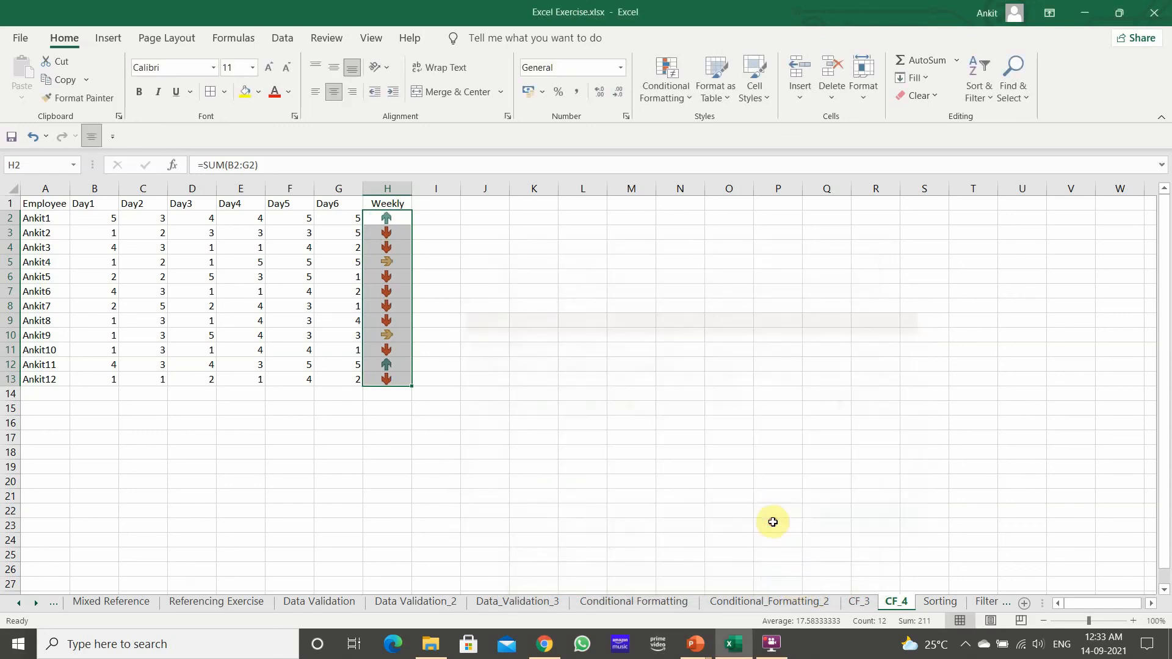
pyautogui.click(568, 434)
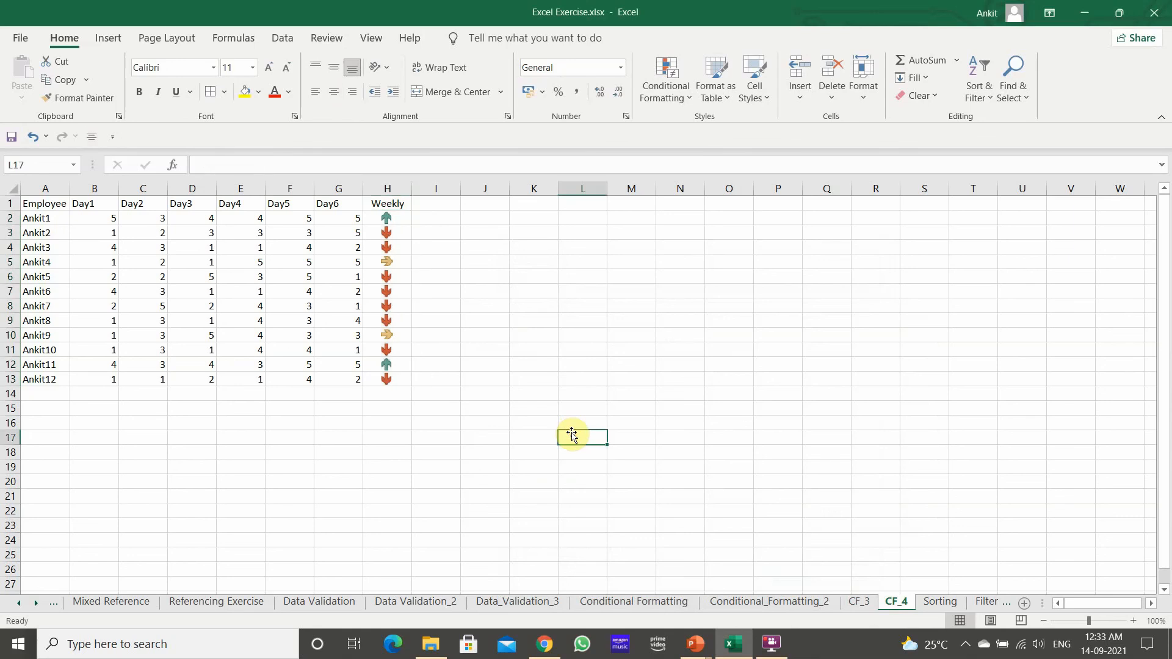
# Step: Review the arrow icons row by row in the Weekly column, from H2 down to H9
pyautogui.click(402, 218)
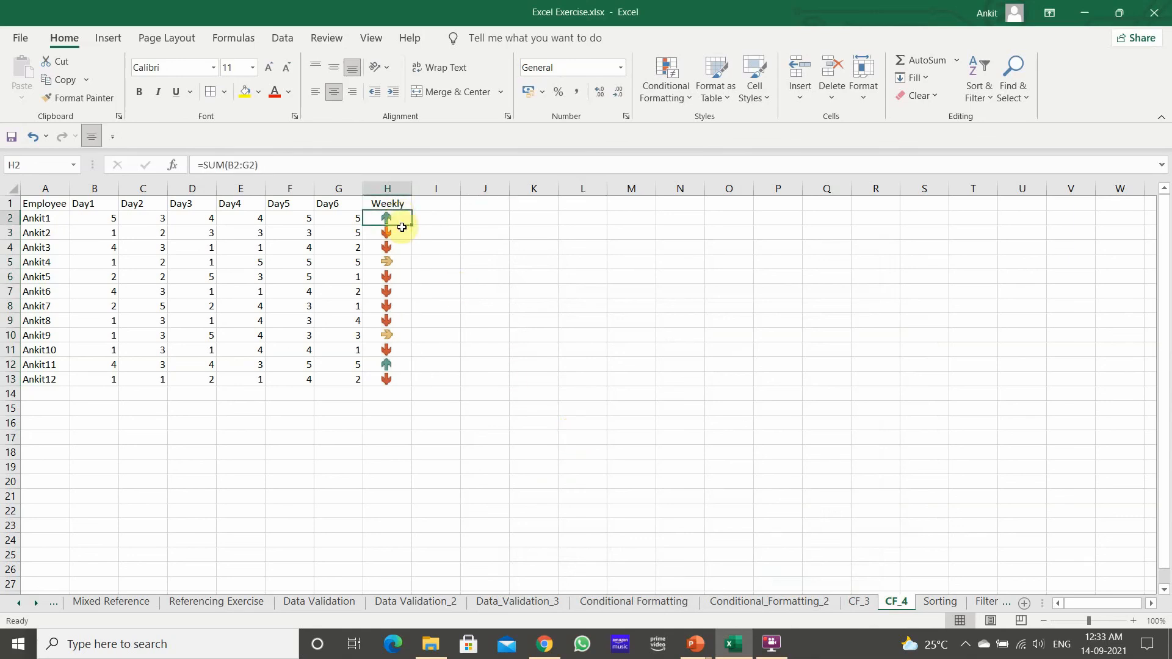
pyautogui.click(400, 233)
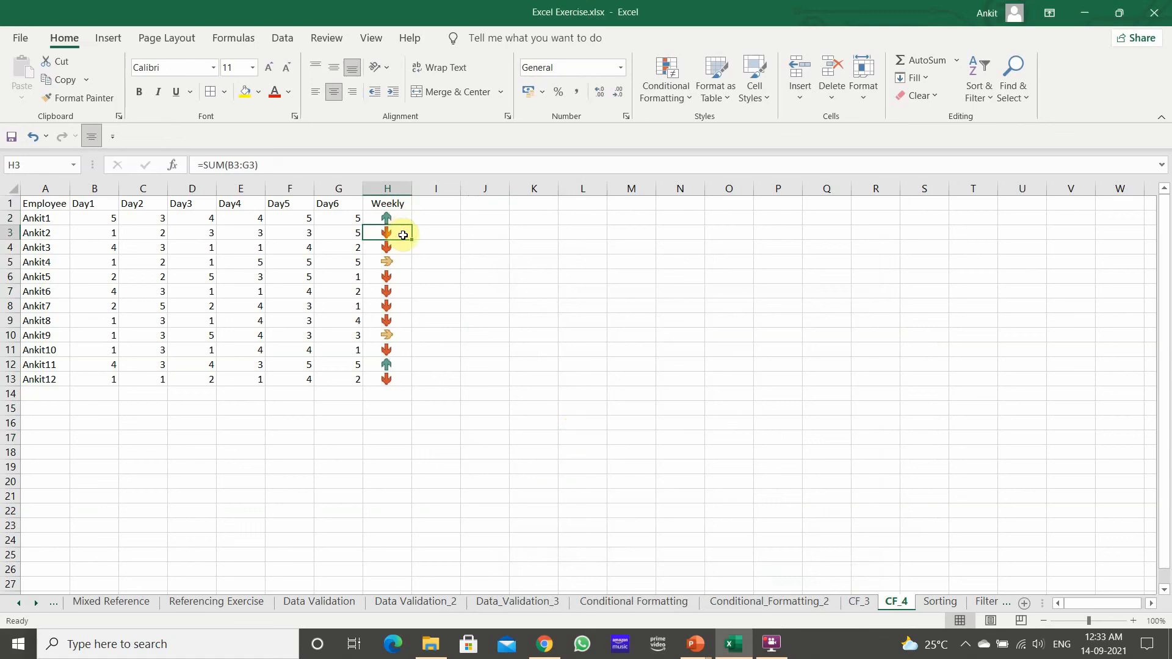
pyautogui.moveTo(403, 235); pyautogui.dragTo(406, 315)
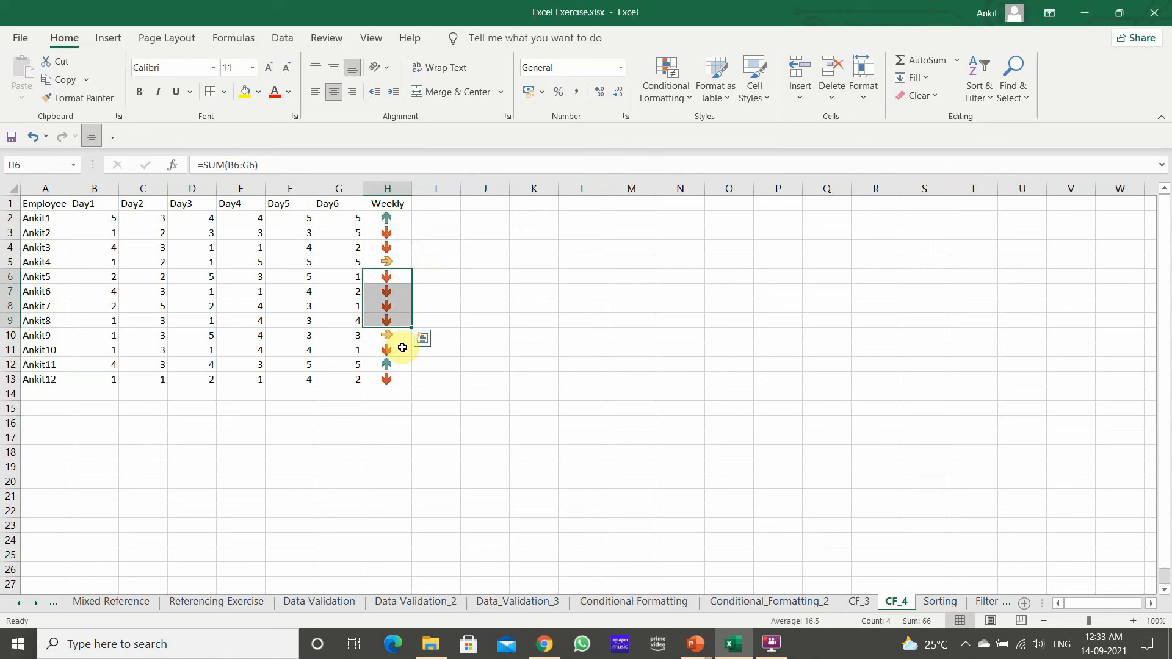